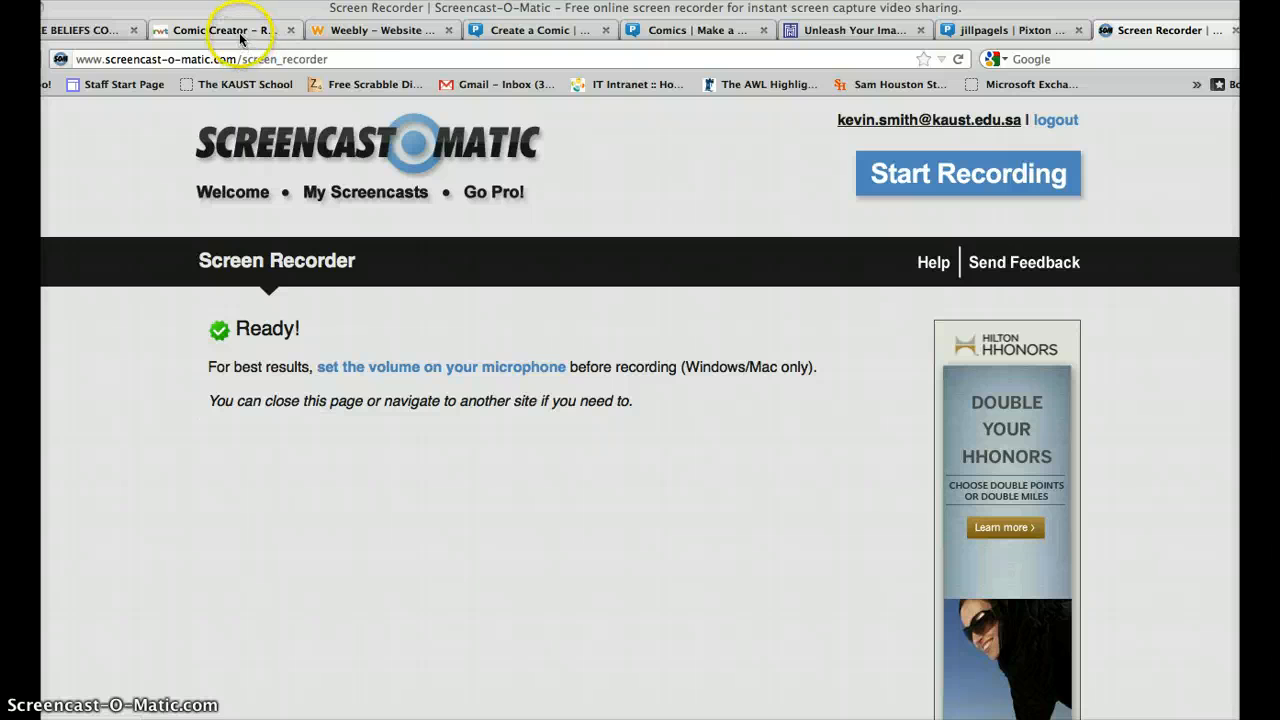
Switch to the ReadWriteThink tab and bring up the Comic Creator page.
click(240, 36)
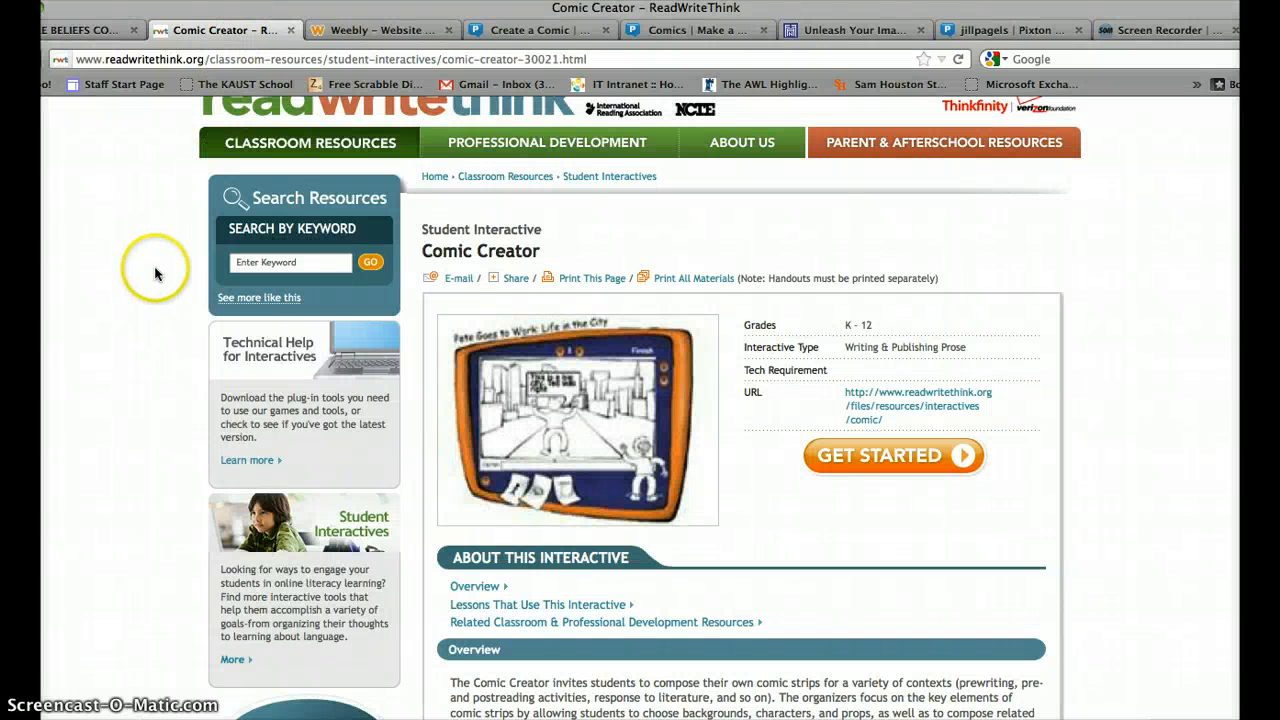
scroll(157, 271, up, 1)
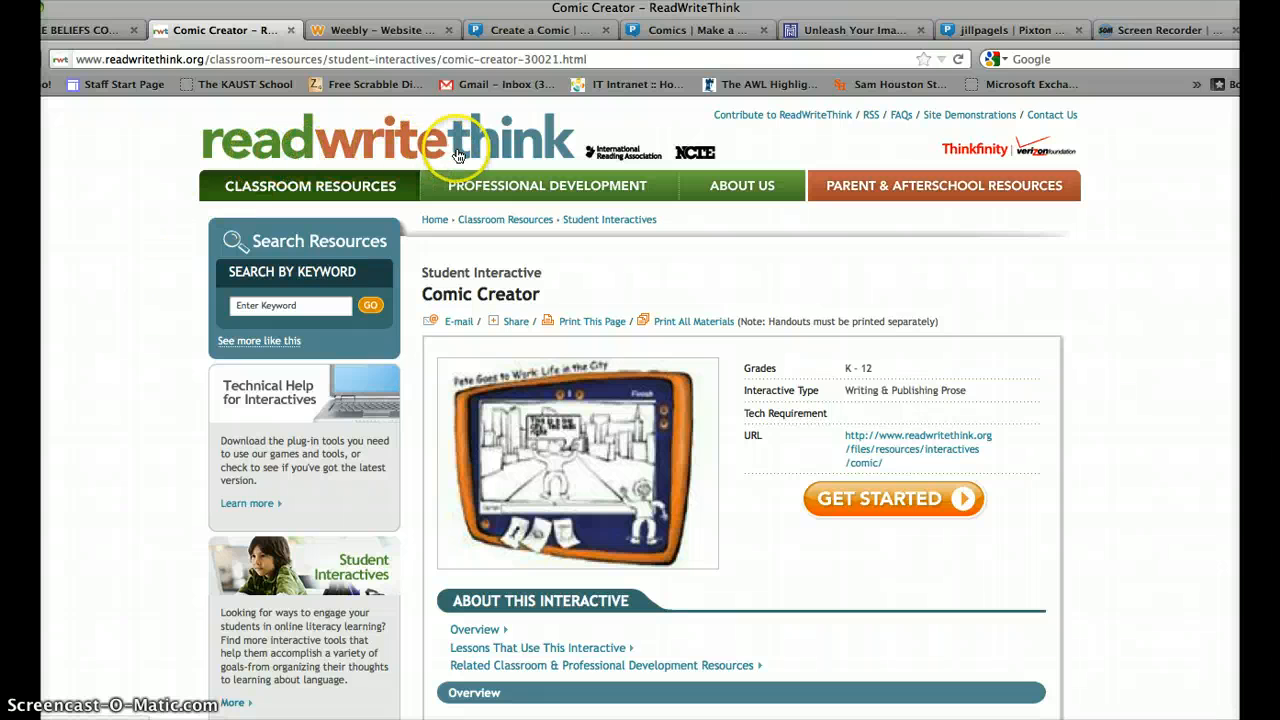
click(609, 167)
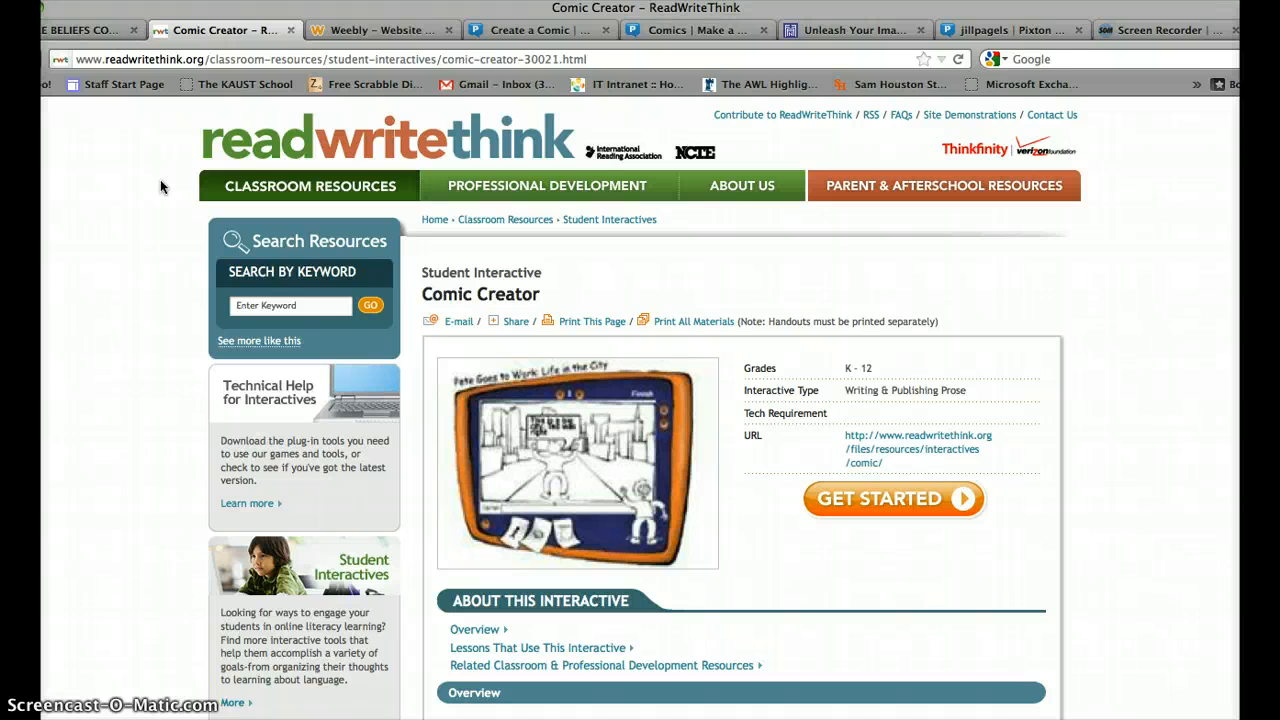
Browse the top navigation menus, then scroll the Comic Creator overview down to Get Started.
mouse_move(230, 186)
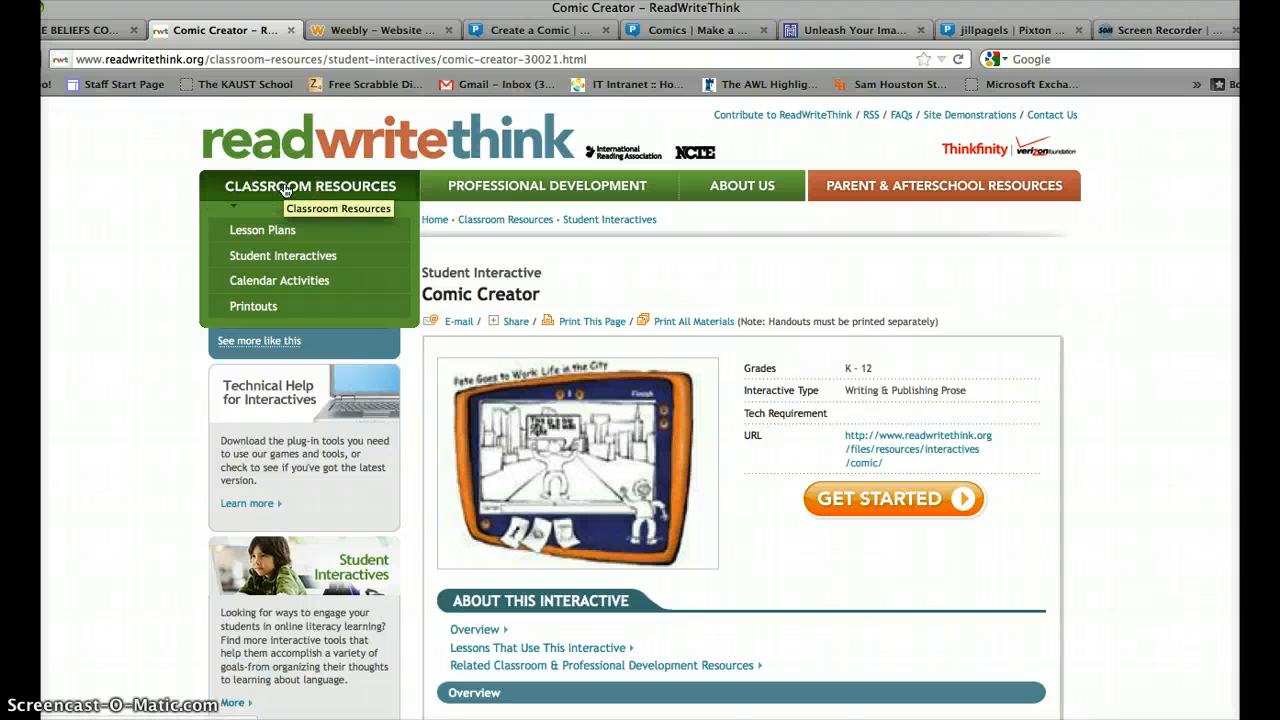
mouse_move(460, 185)
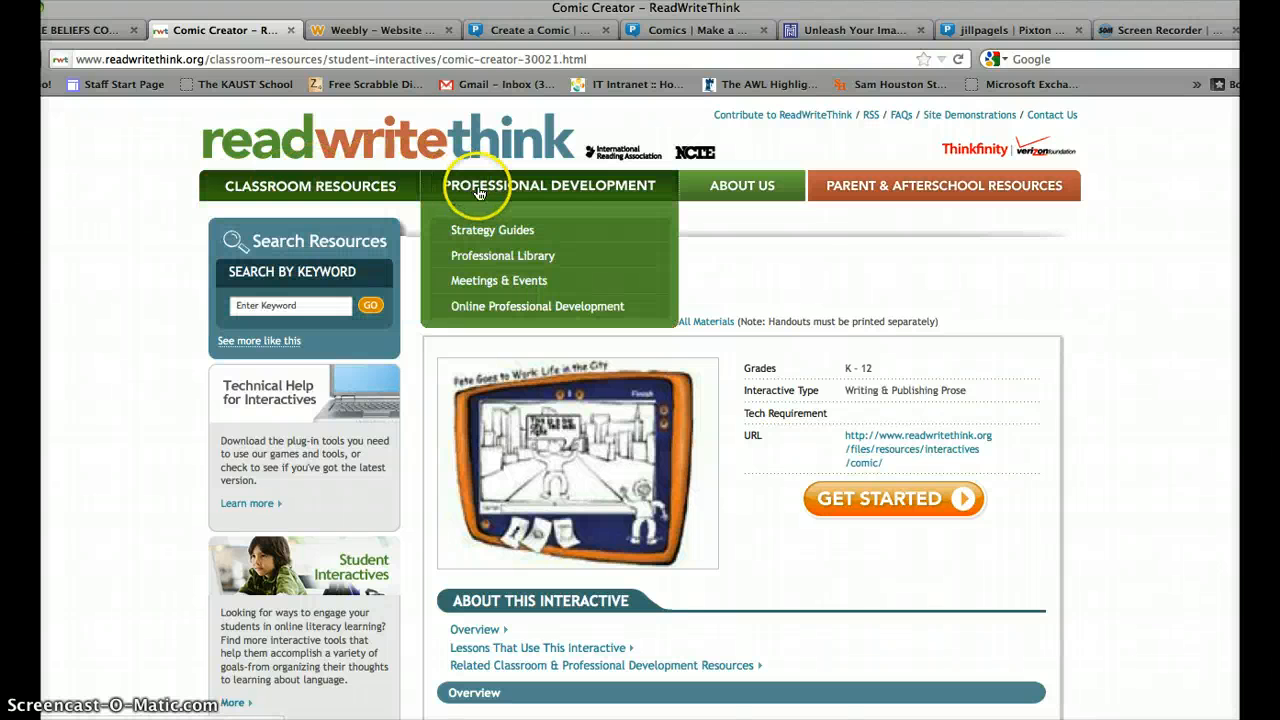
mouse_move(922, 178)
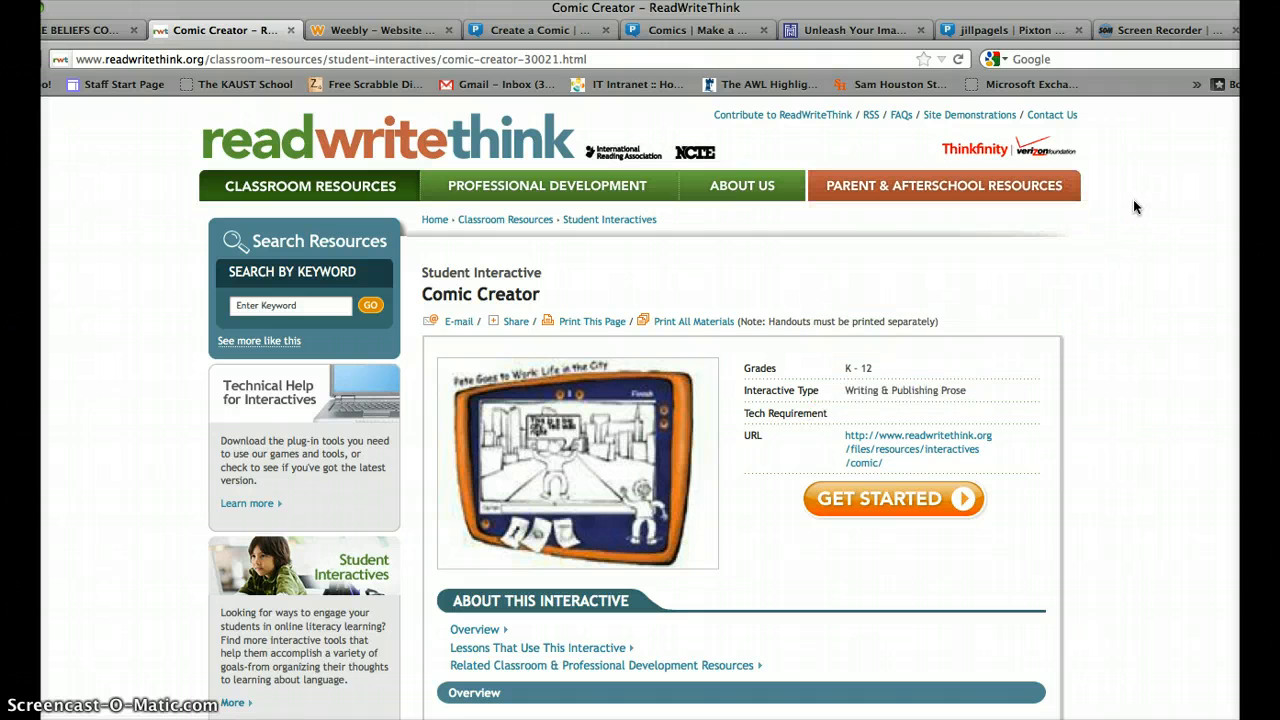
click(1143, 251)
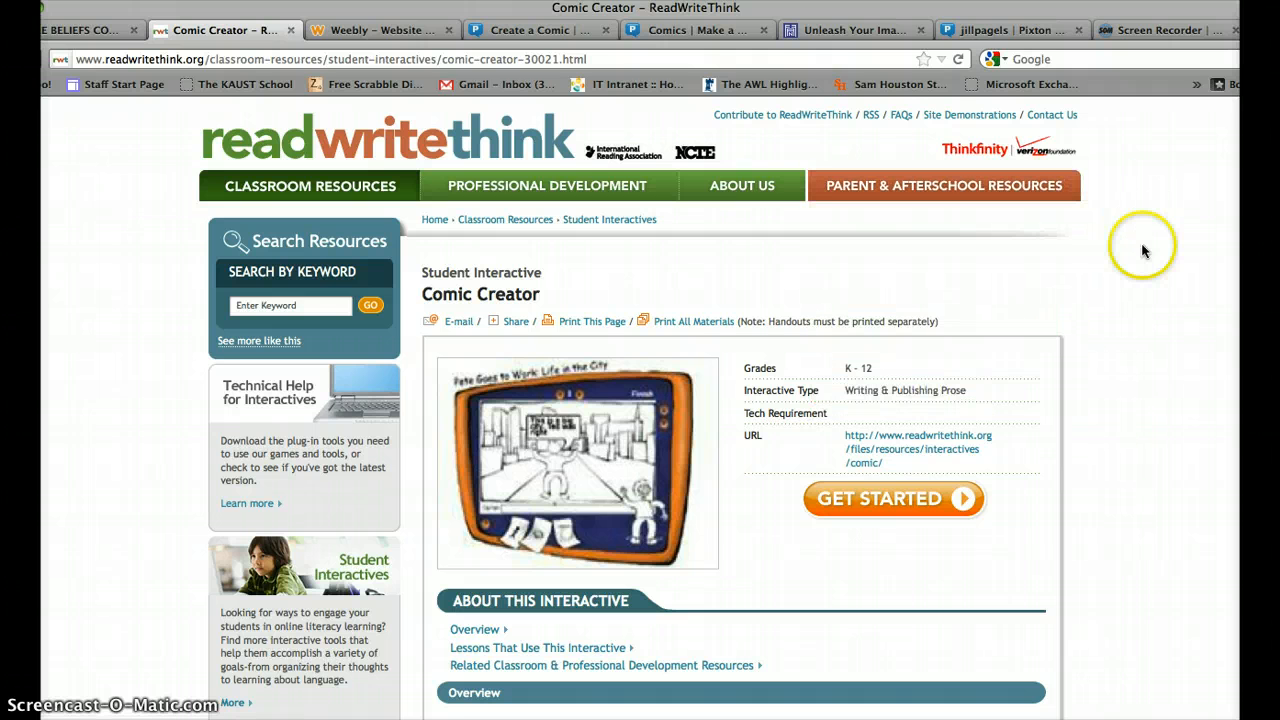
scroll(1143, 253, down, 1)
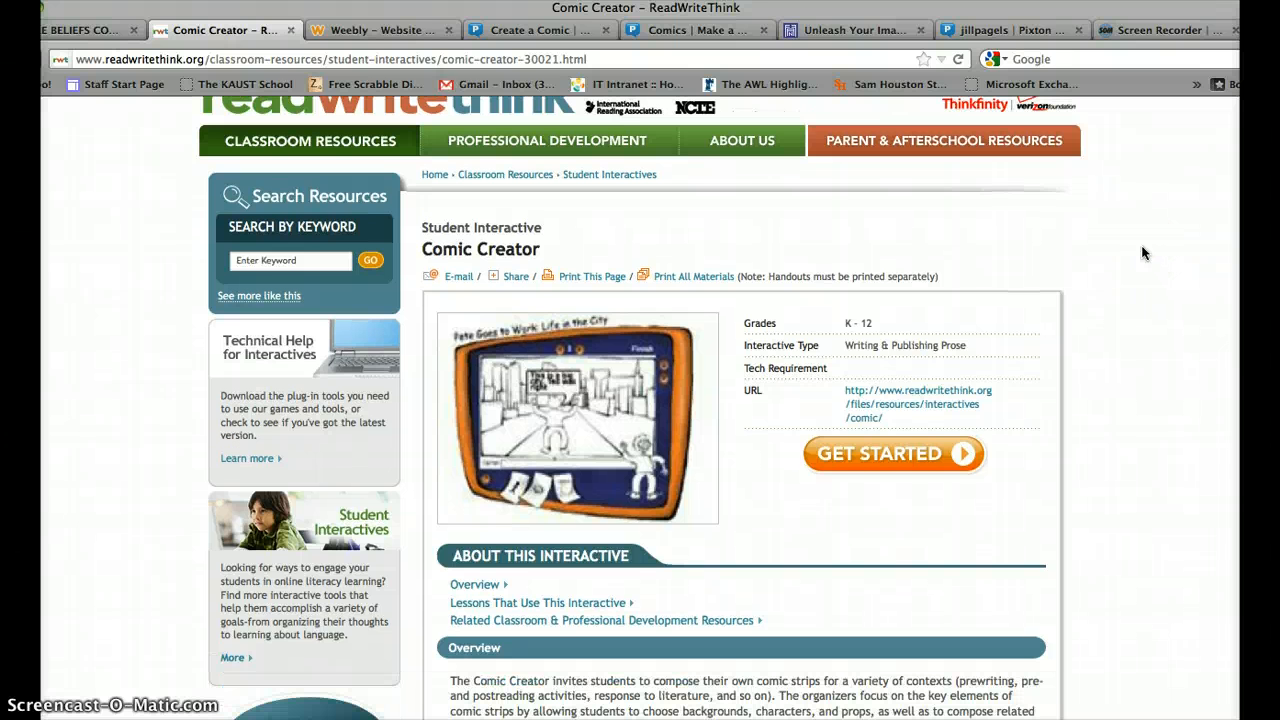
scroll(1143, 253, down, 1)
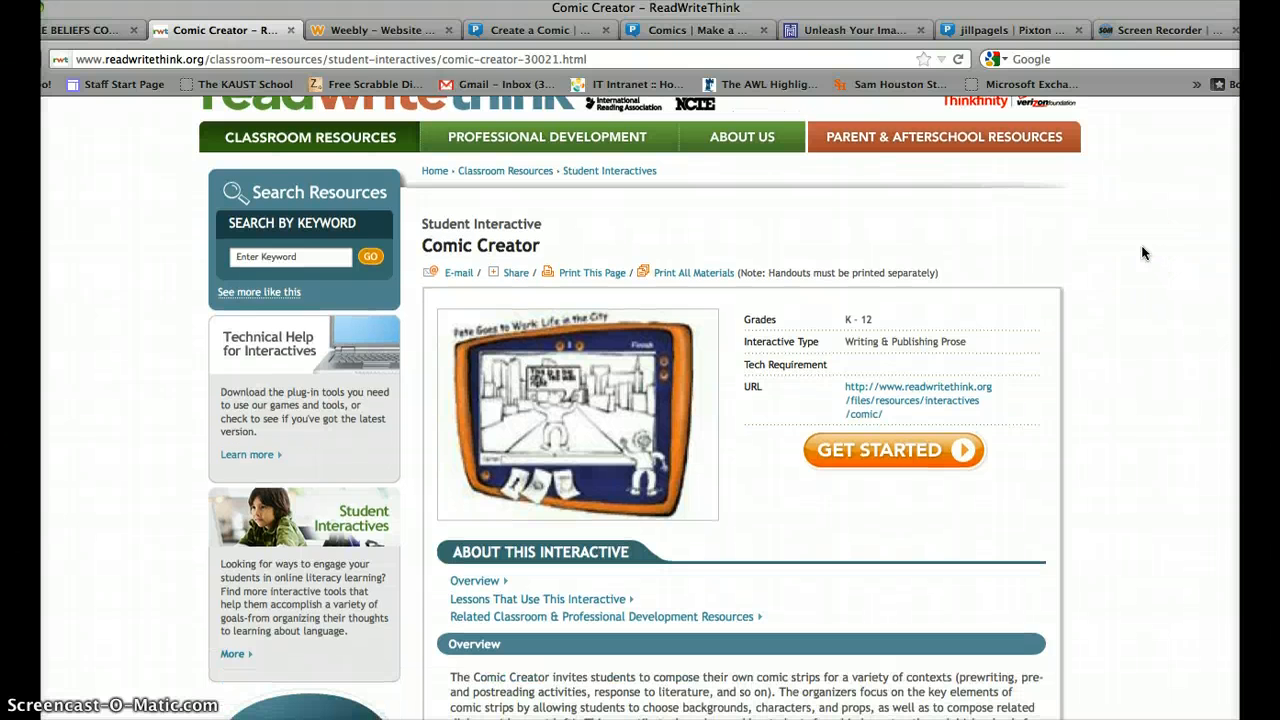
scroll(1143, 253, down, 1)
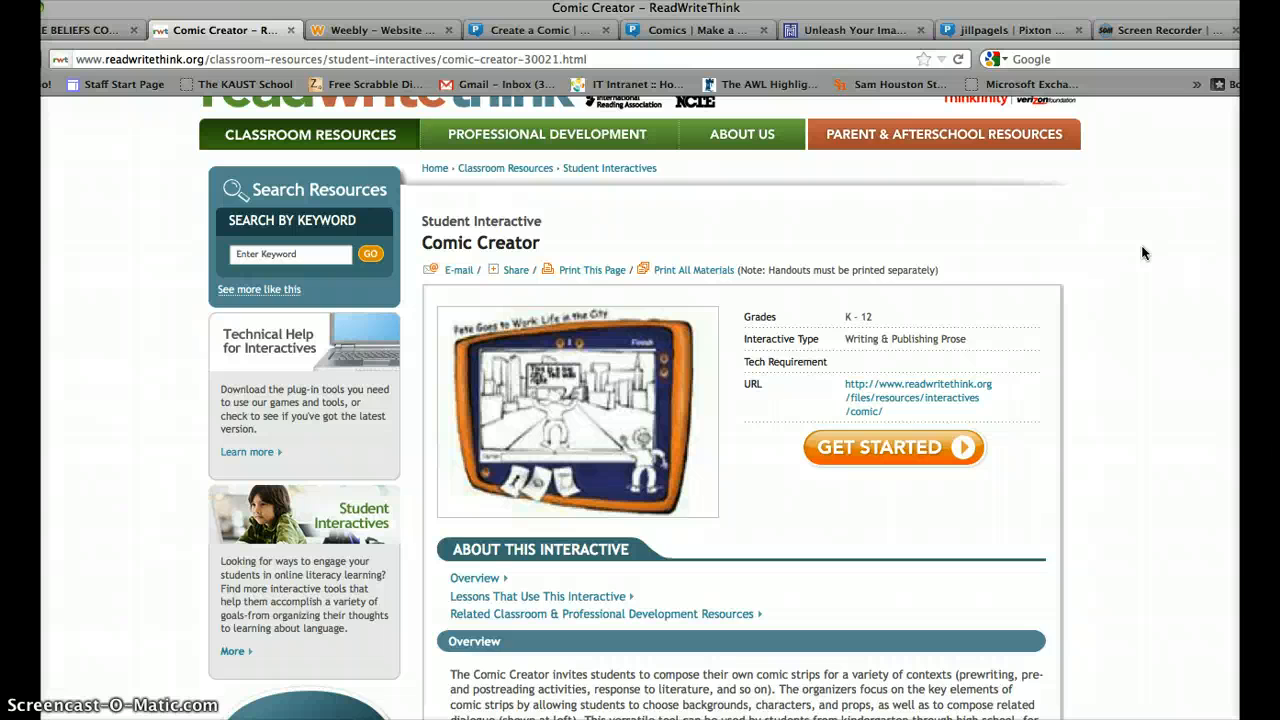
scroll(1143, 253, down, 3)
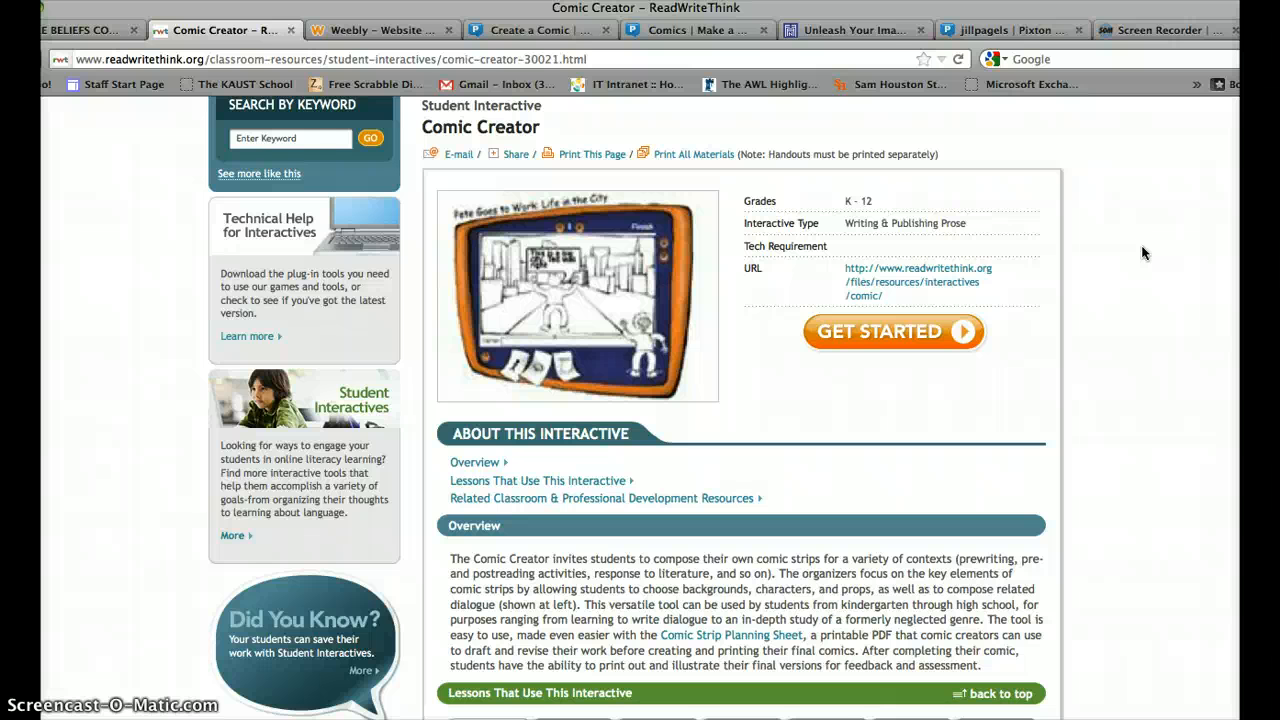
Launch Comic Creator, enter the title 'first comic' and the author's name, and pick the 2 Panels layout.
click(872, 331)
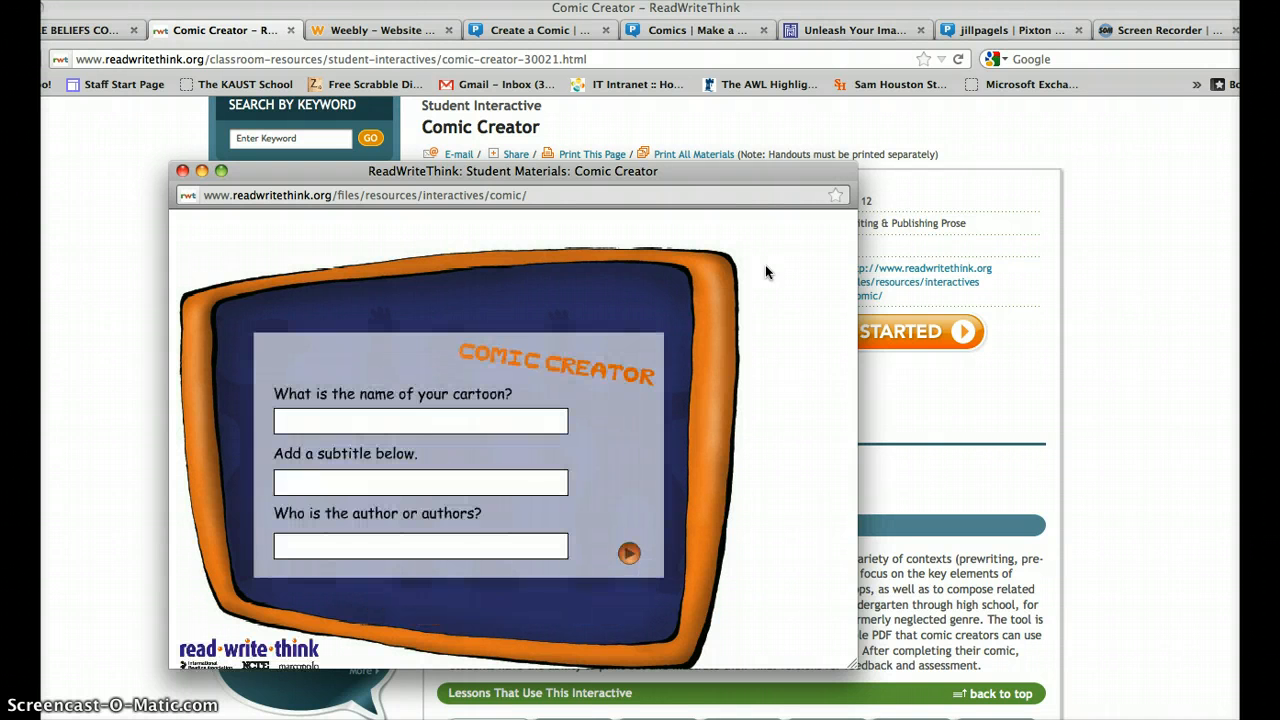
click(446, 427)
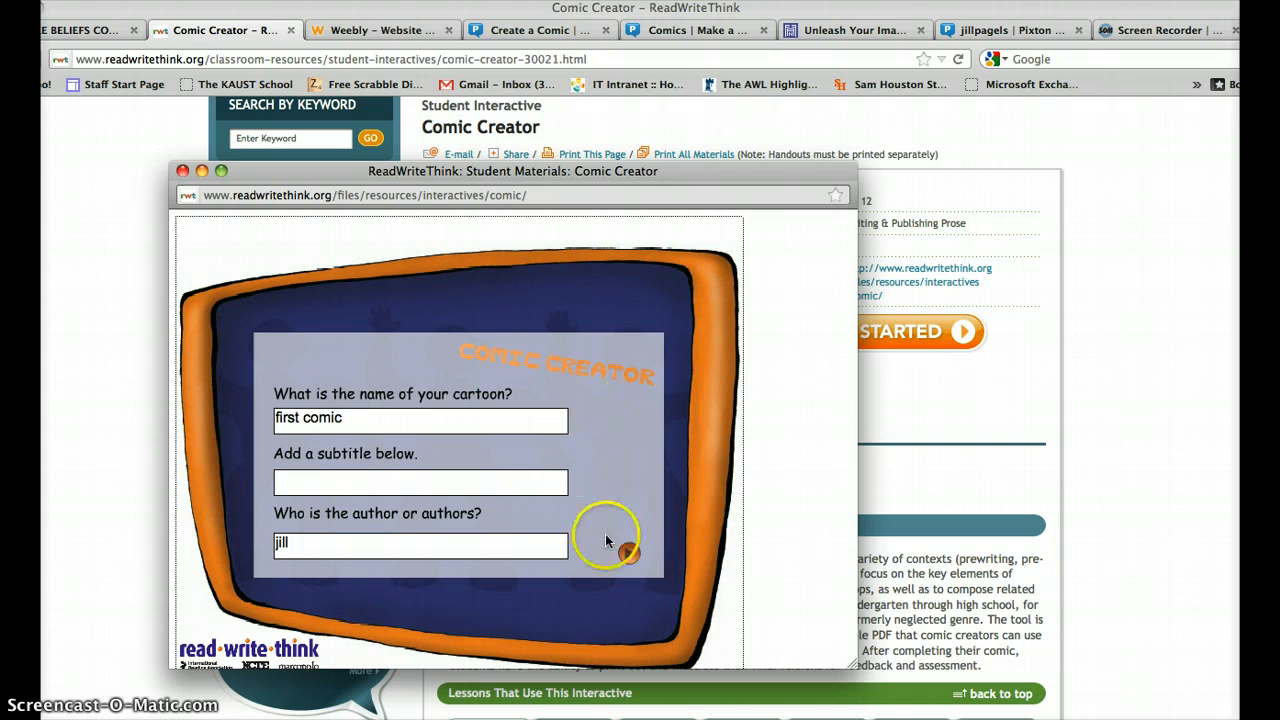
click(637, 554)
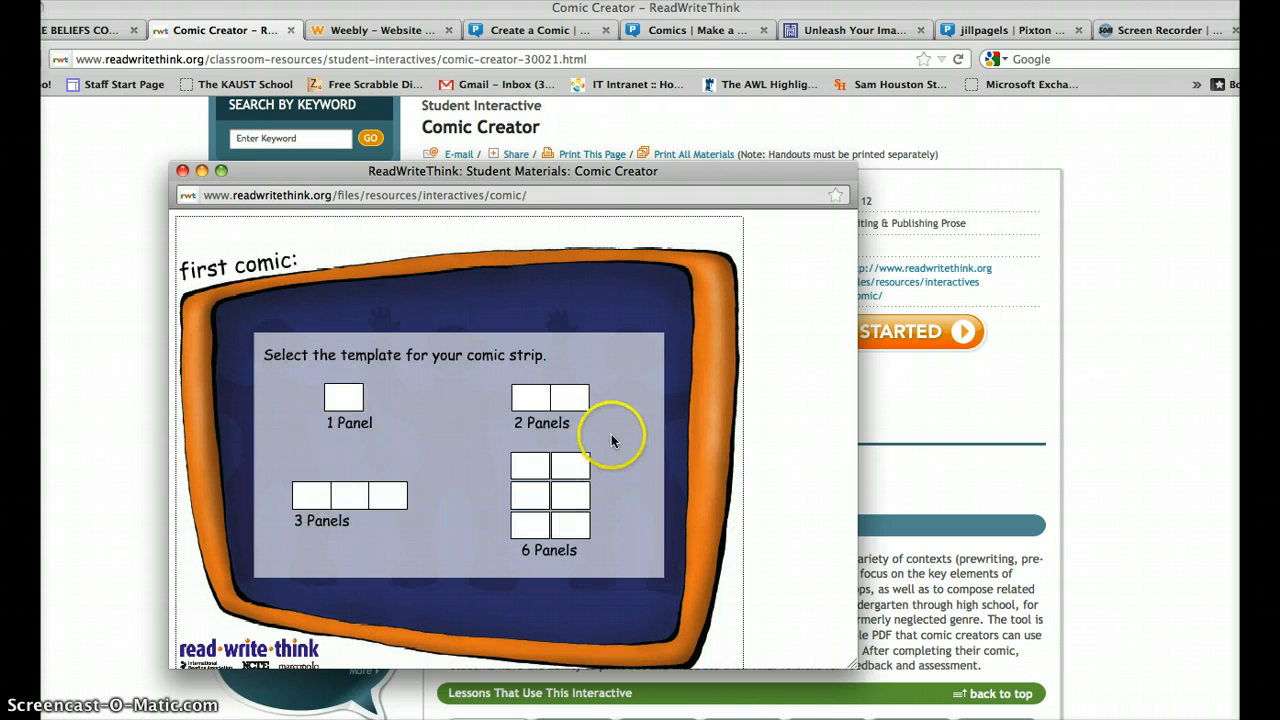
click(546, 405)
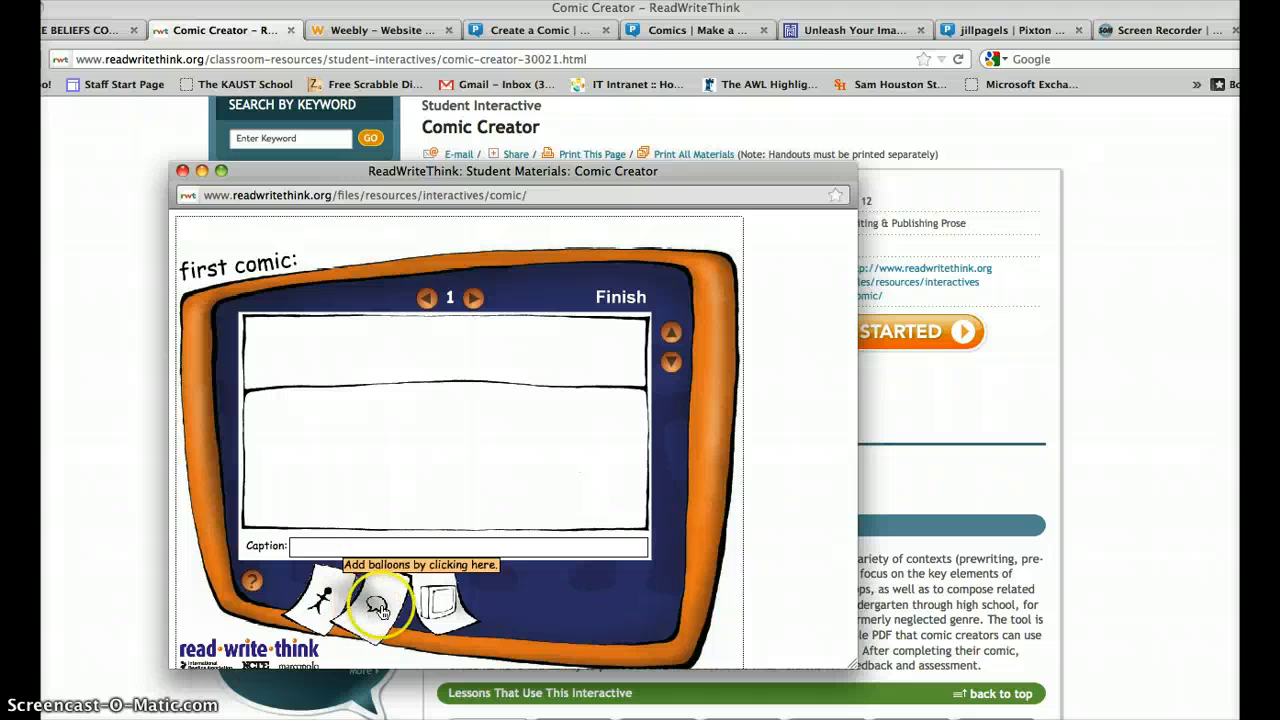
Place the standing waving figure from the characters card into panel 1.
click(330, 605)
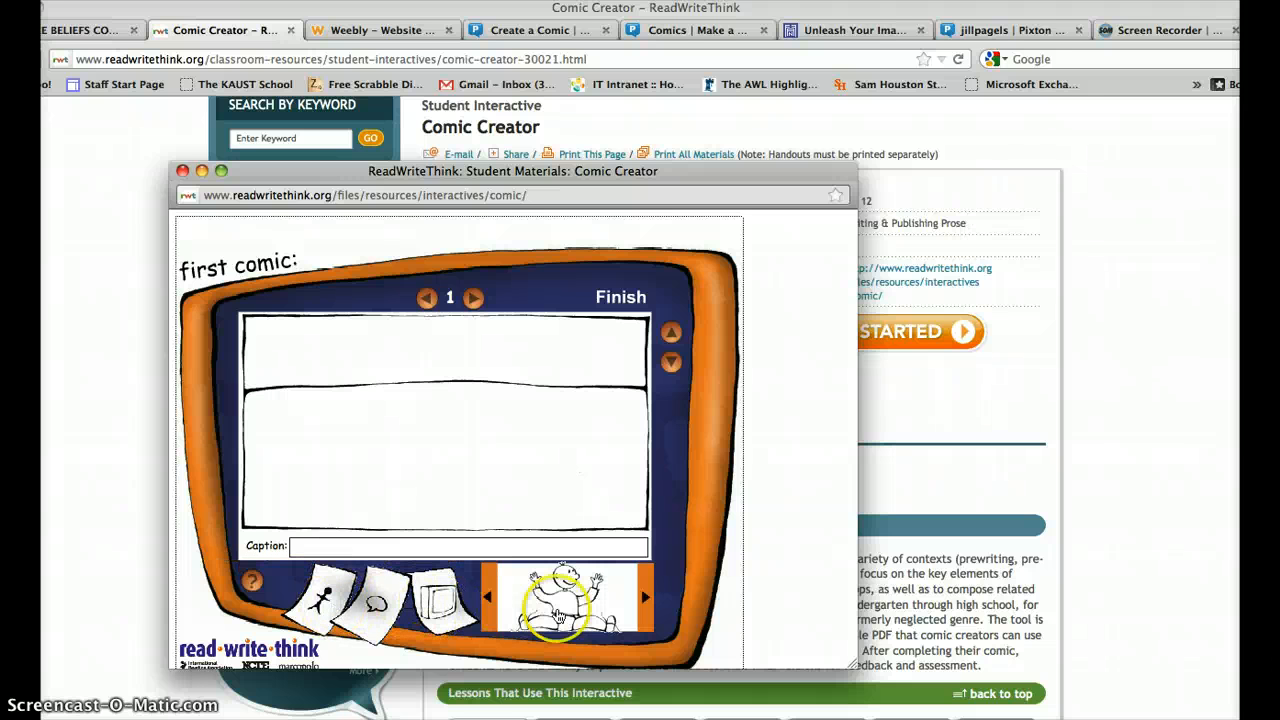
click(645, 598)
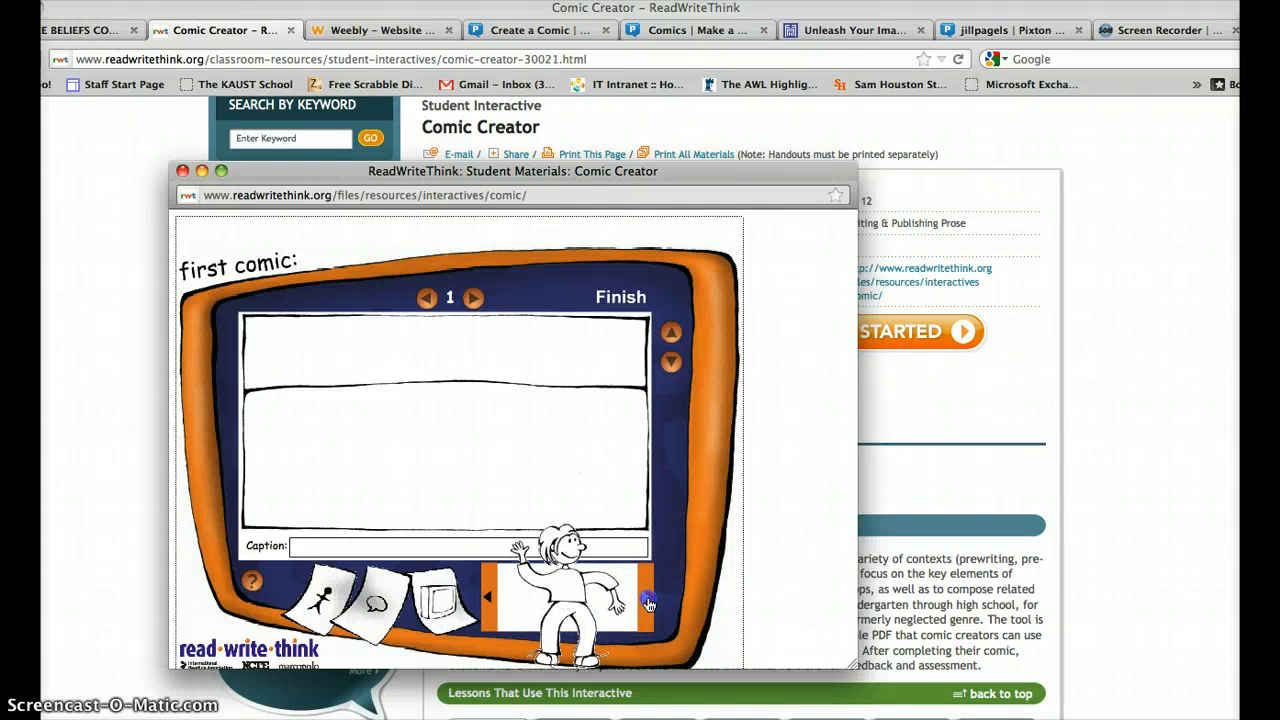
click(646, 598)
click(646, 598)
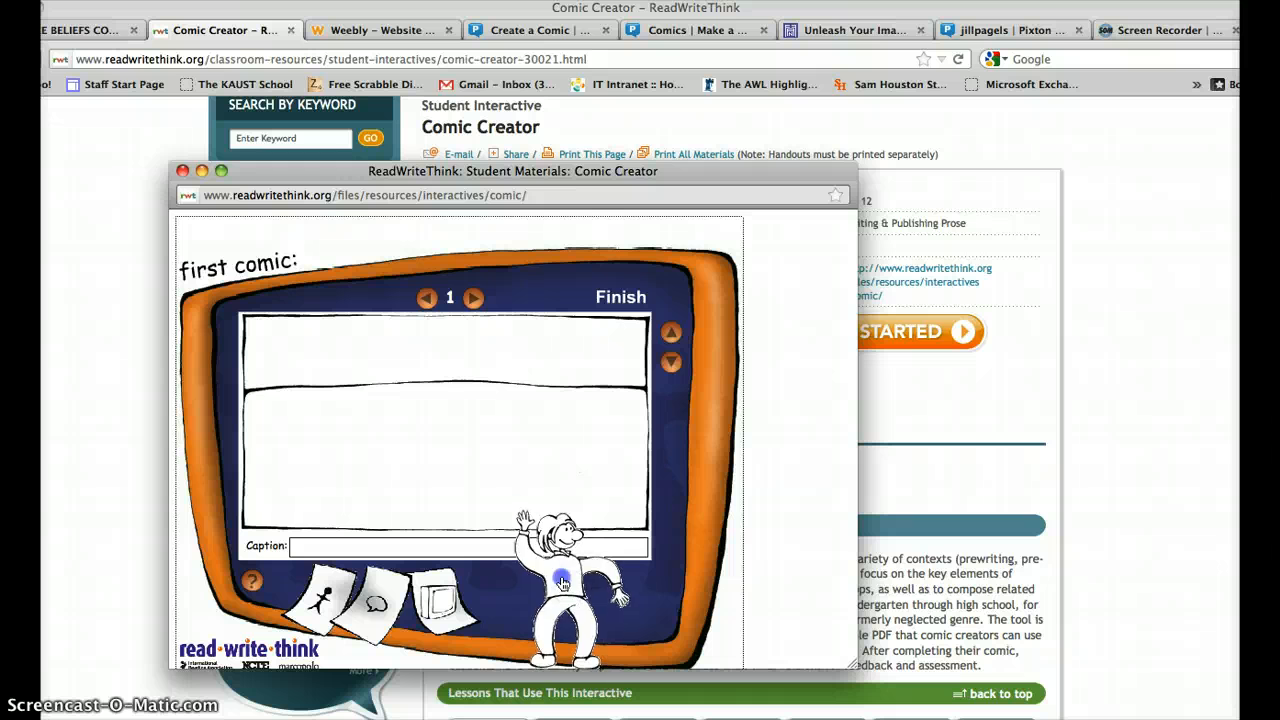
drag(574, 596, 319, 448)
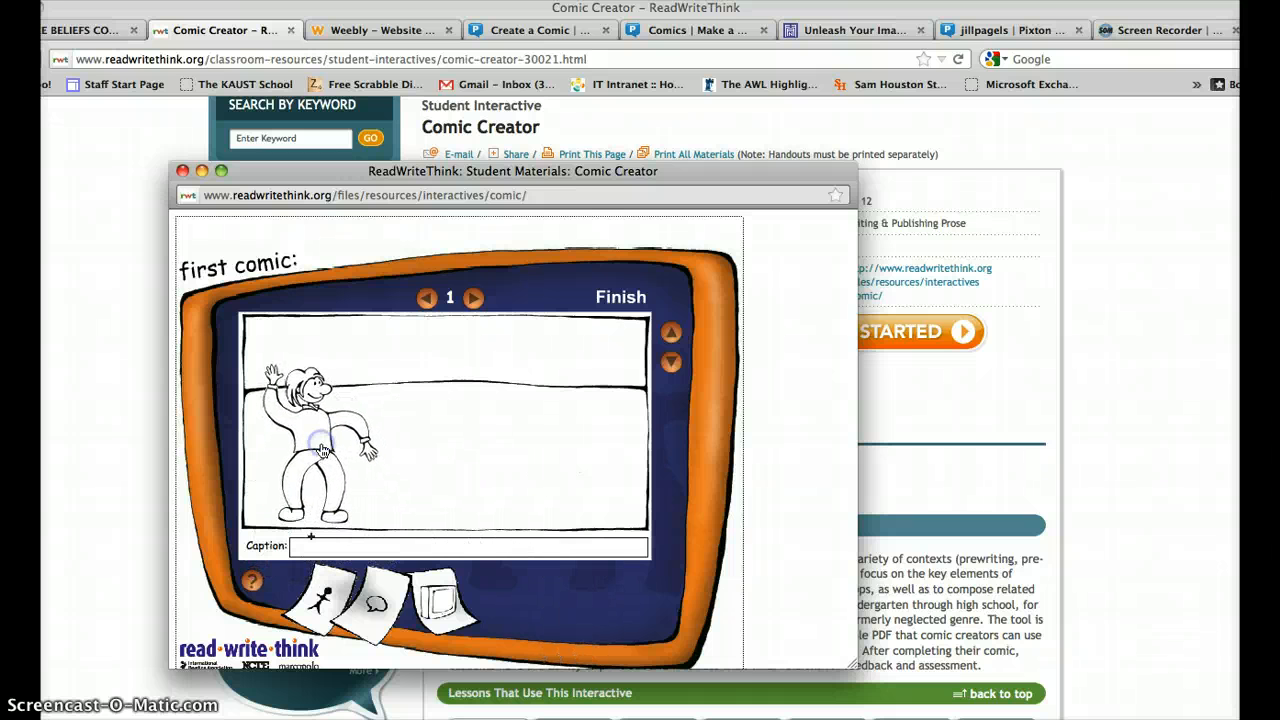
Add a speech balloon reading 'HELLO I AM WRITING TODAY!!!!' and the caption 'first page'.
click(376, 619)
click(546, 592)
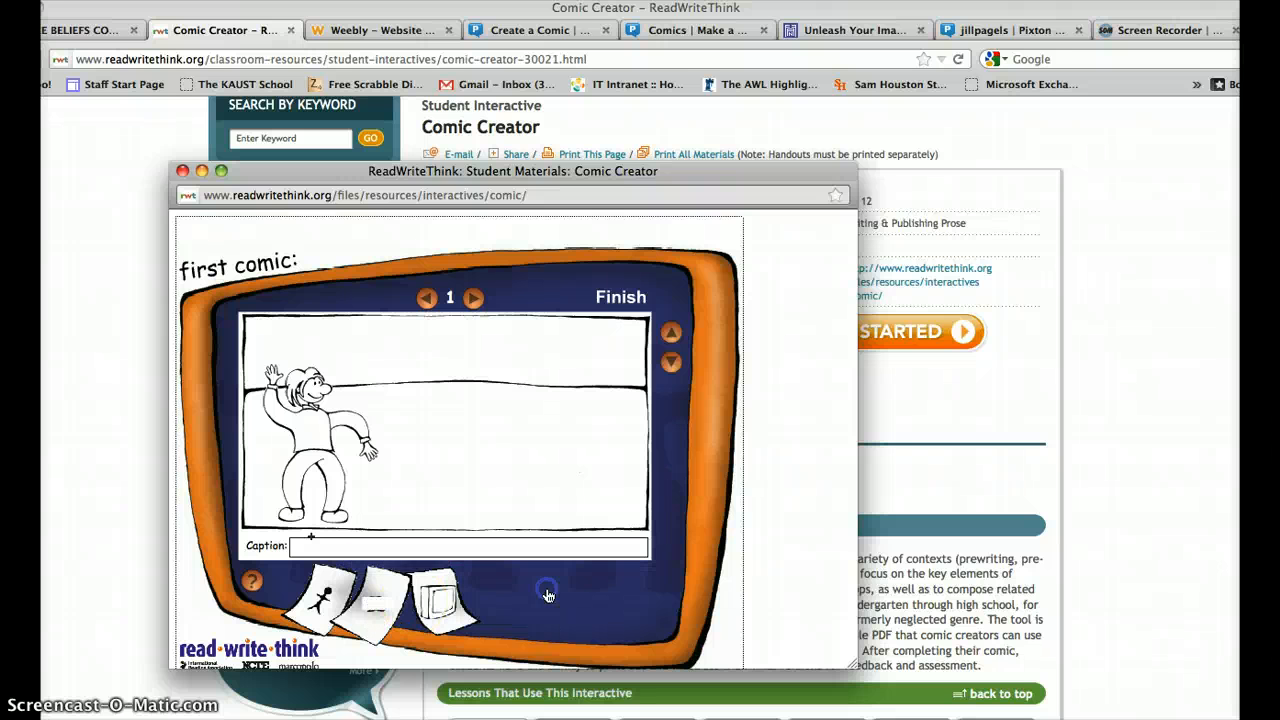
click(389, 622)
click(586, 585)
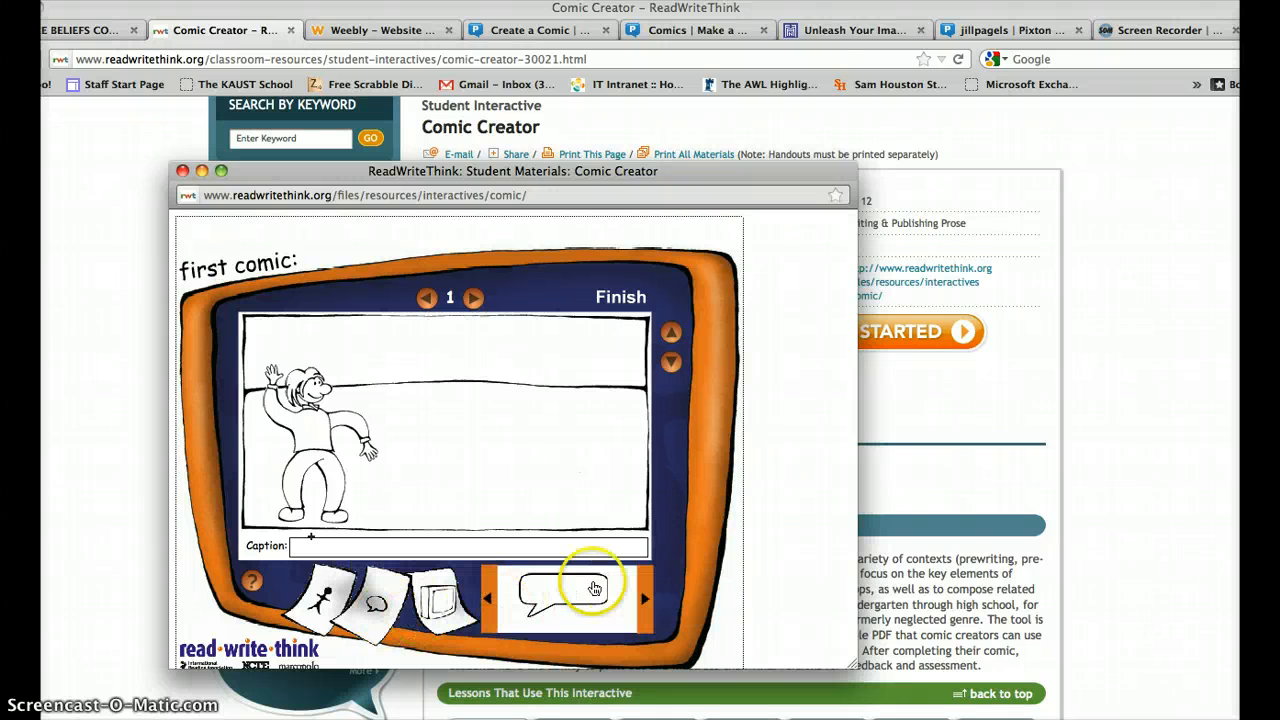
drag(577, 575, 375, 383)
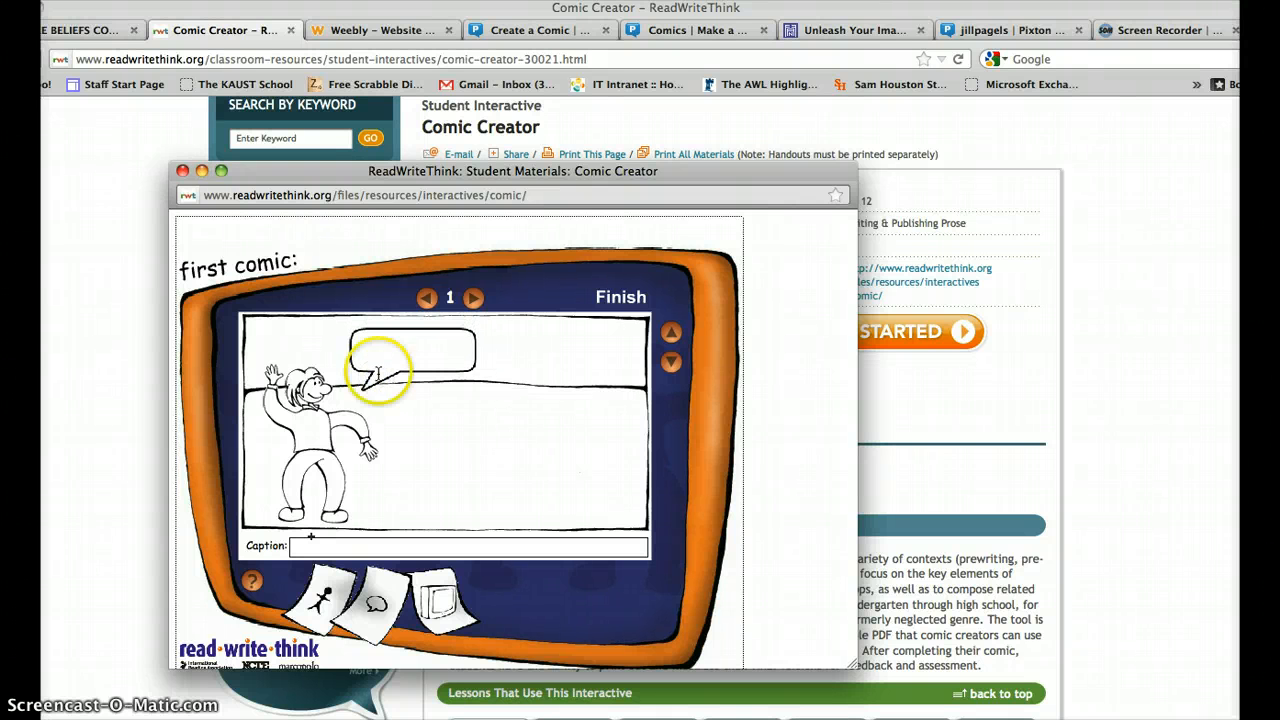
click(389, 360)
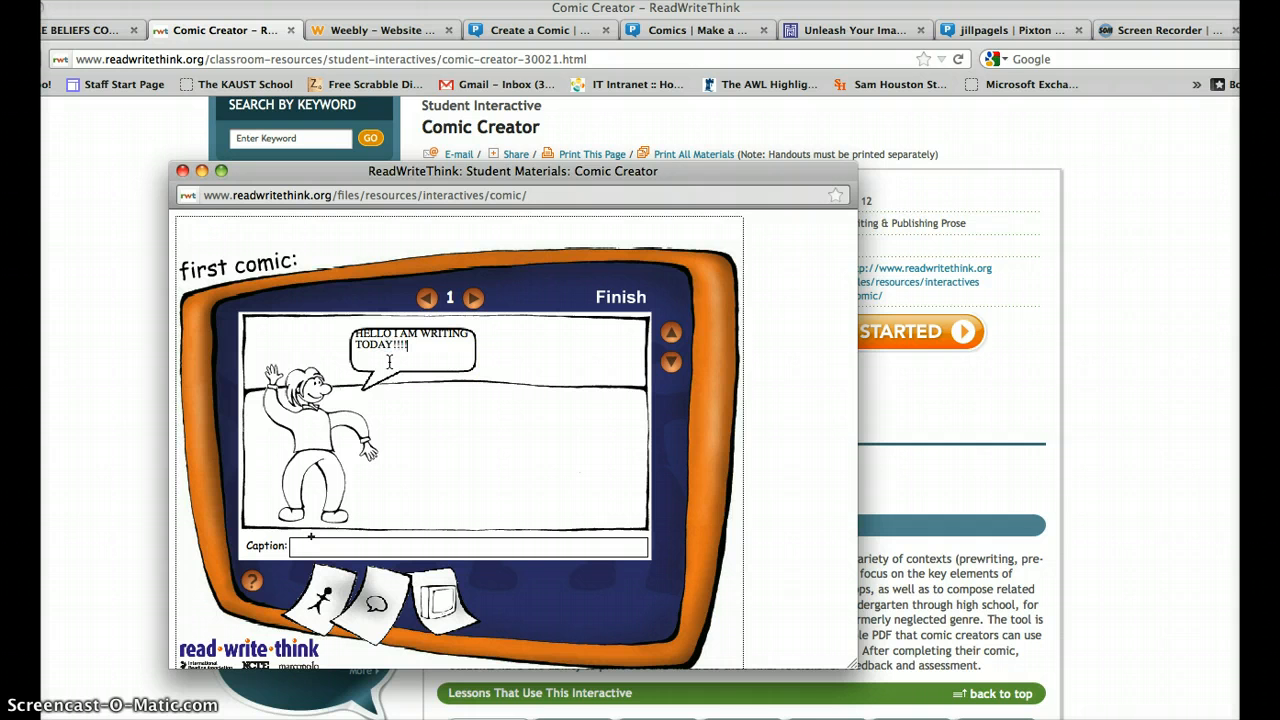
click(407, 541)
Place a character figure into panel 2.
click(474, 299)
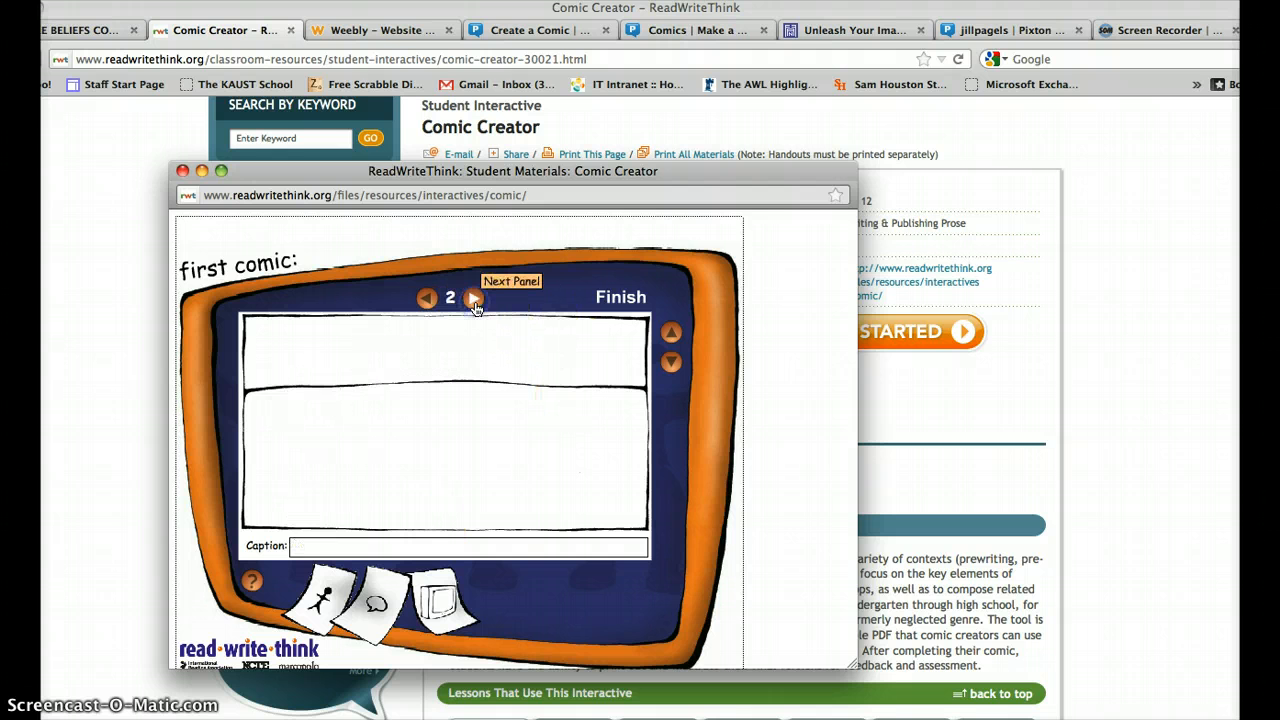
click(322, 604)
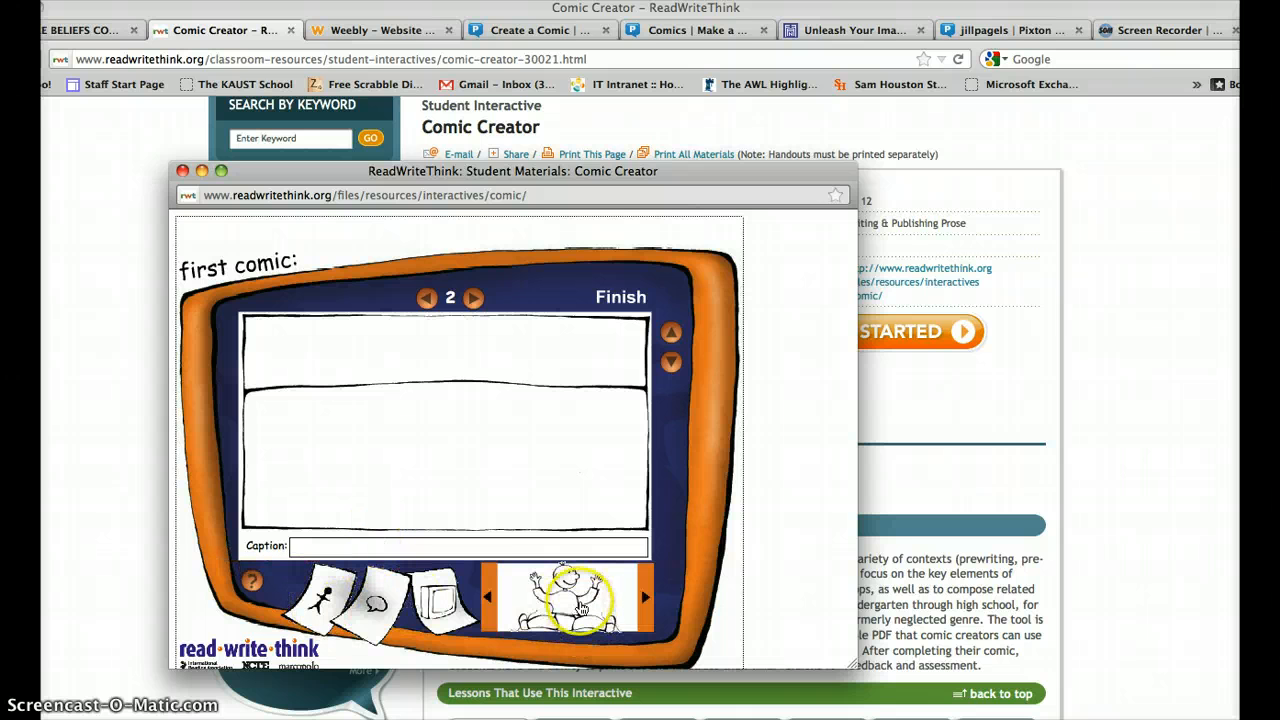
click(576, 612)
drag(576, 612, 395, 418)
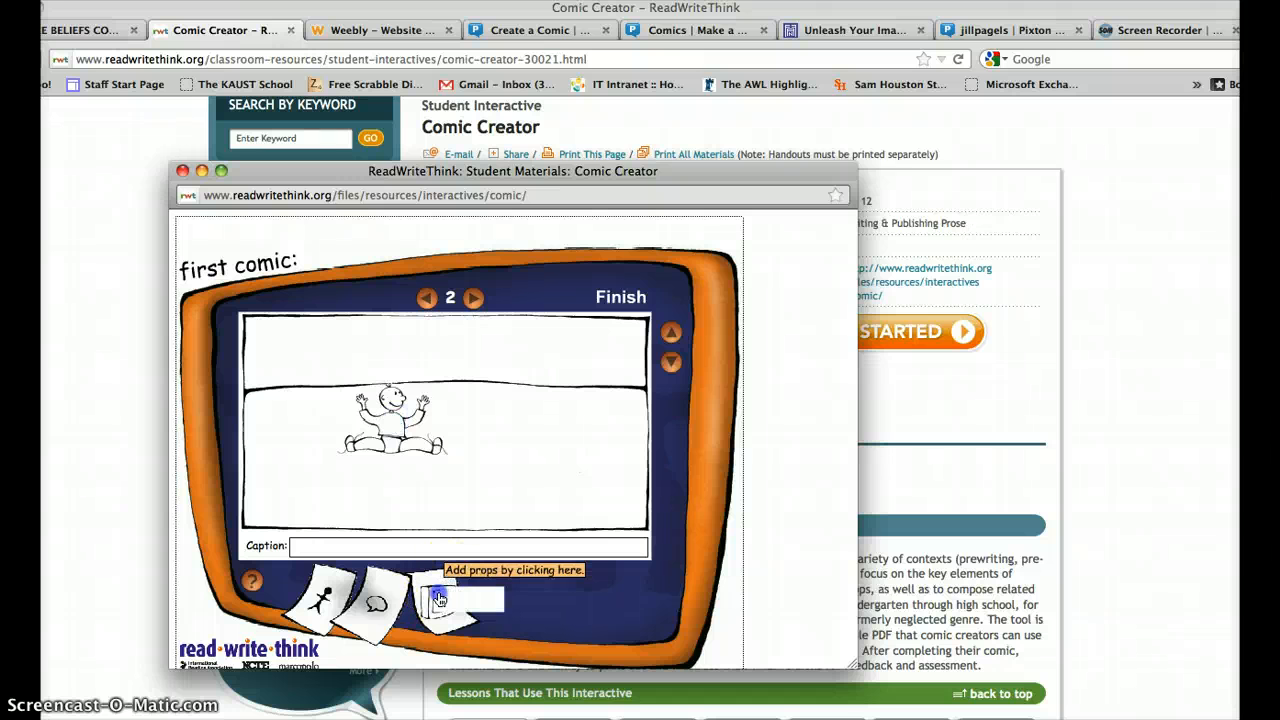
Add the castle prop to panel 2 below the figure.
click(446, 584)
click(648, 601)
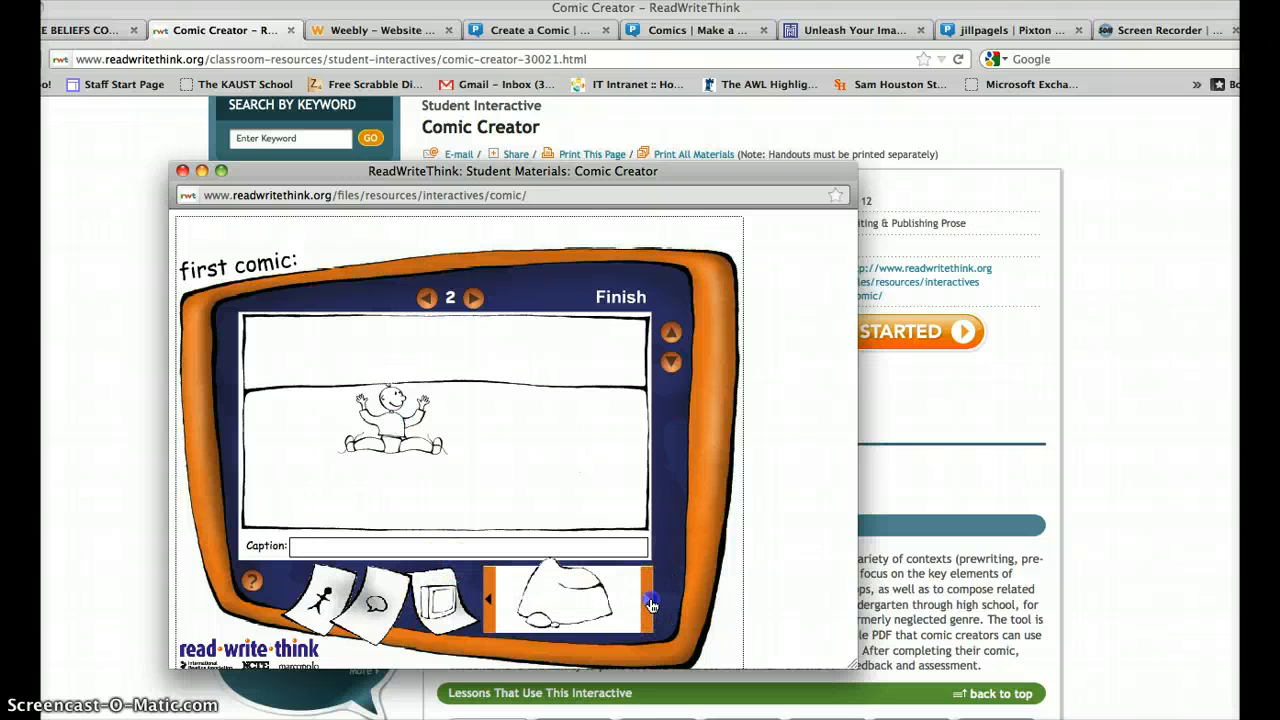
click(650, 604)
drag(571, 604, 496, 500)
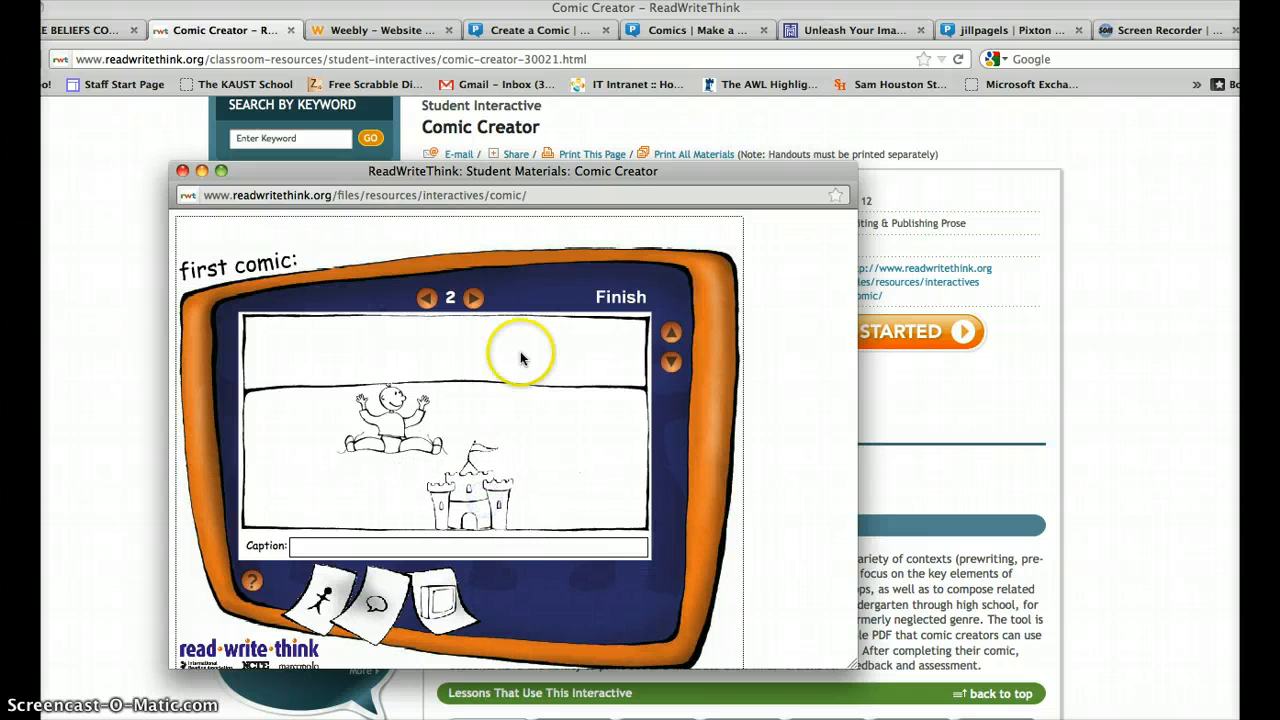
Add a rectangular speech balloon above the boy reading 'I am flying today!'.
click(375, 607)
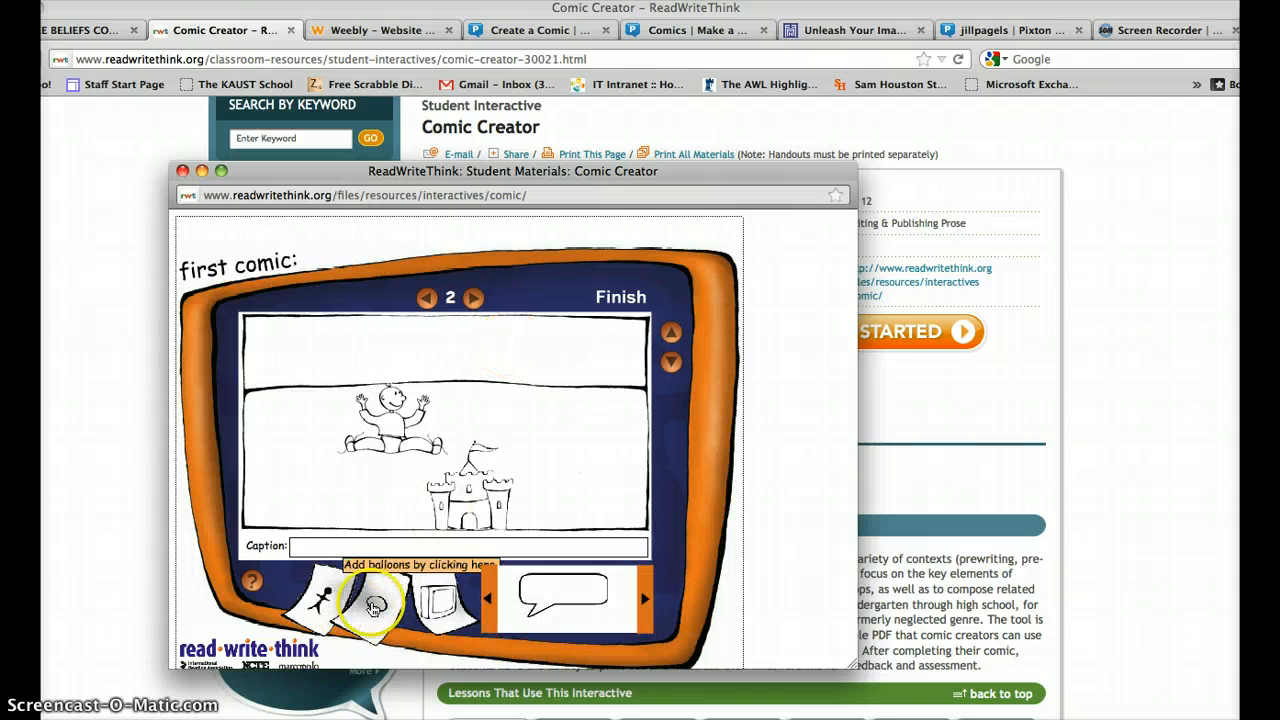
click(646, 596)
click(646, 598)
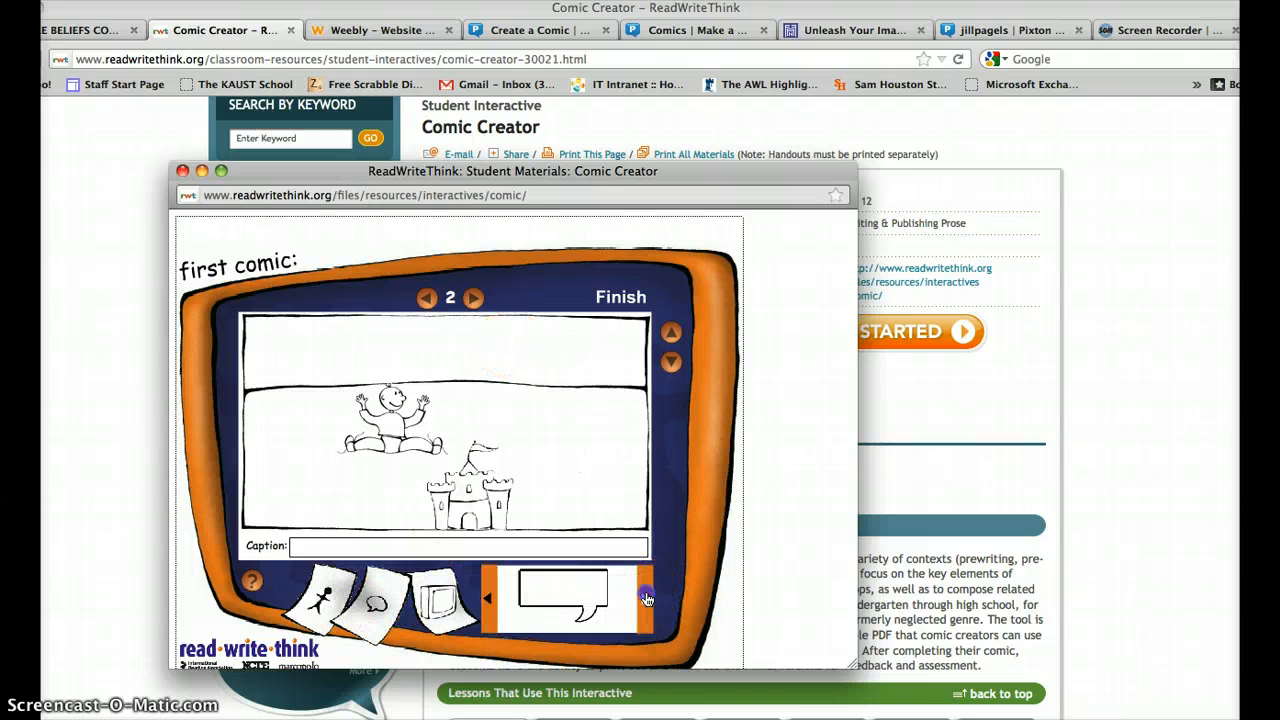
drag(600, 586, 350, 411)
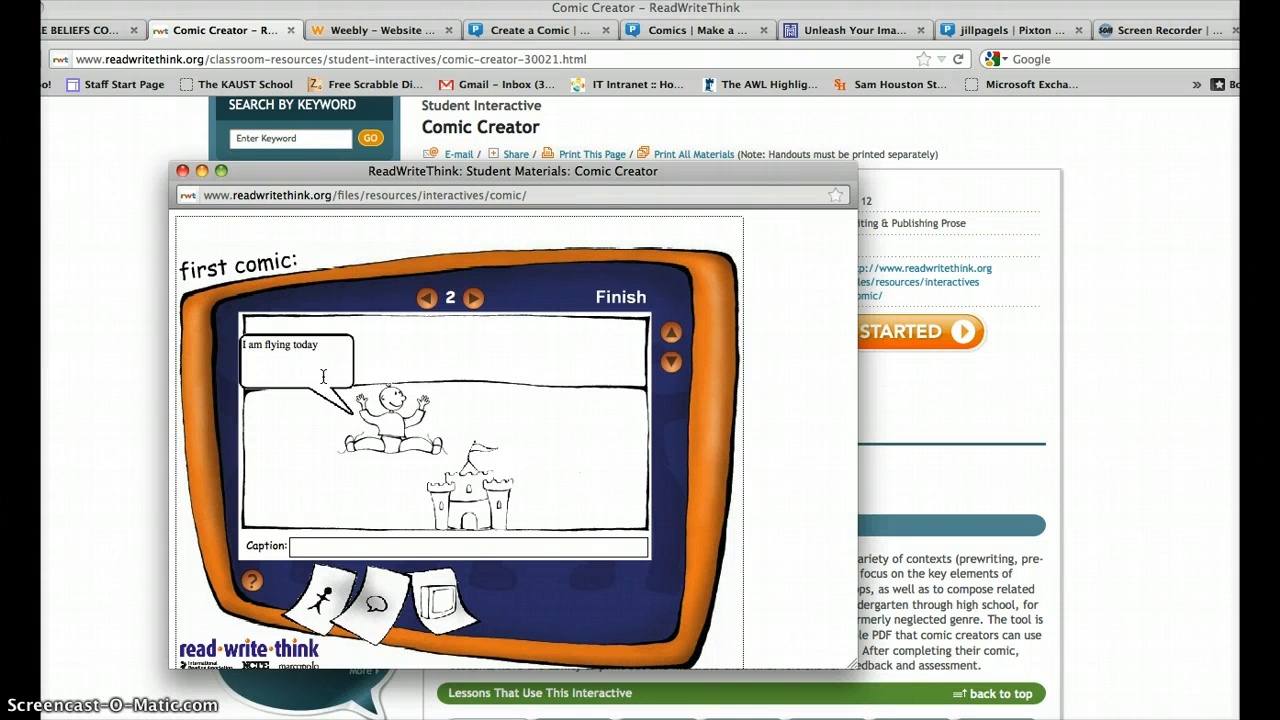
click(629, 303)
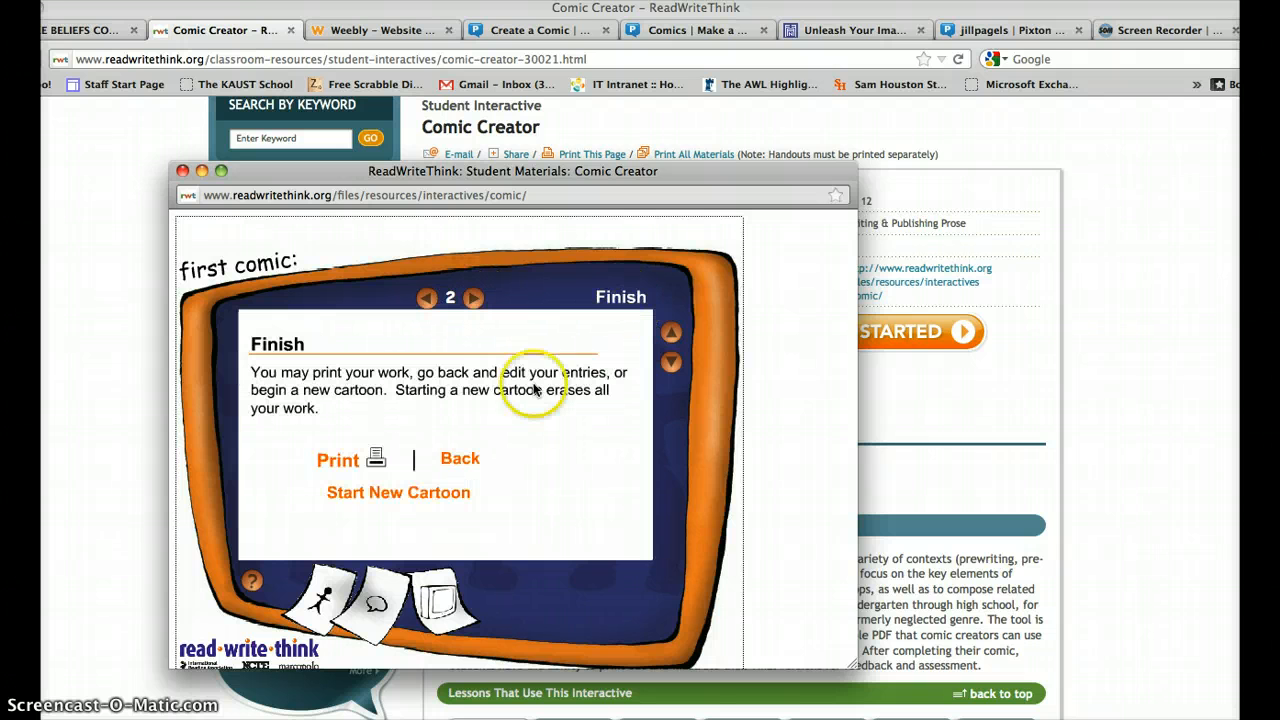
Start a new cartoon and close the Comic Creator popup window.
click(388, 500)
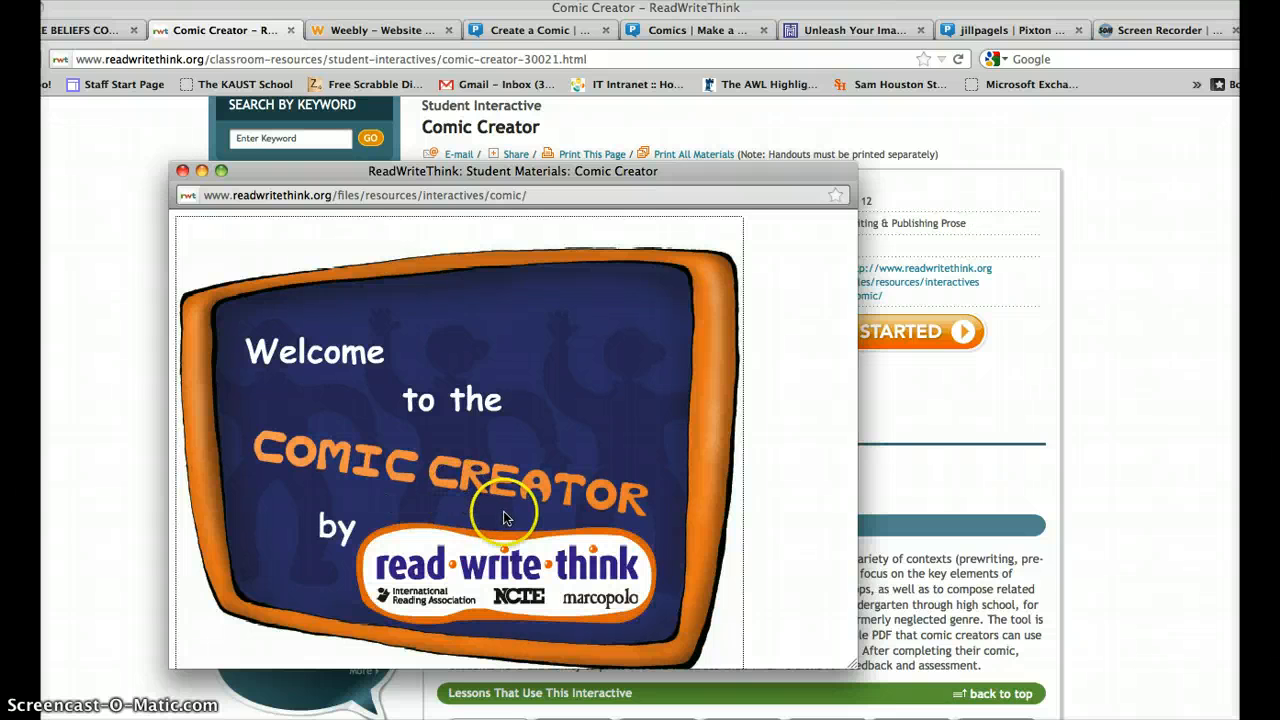
click(183, 171)
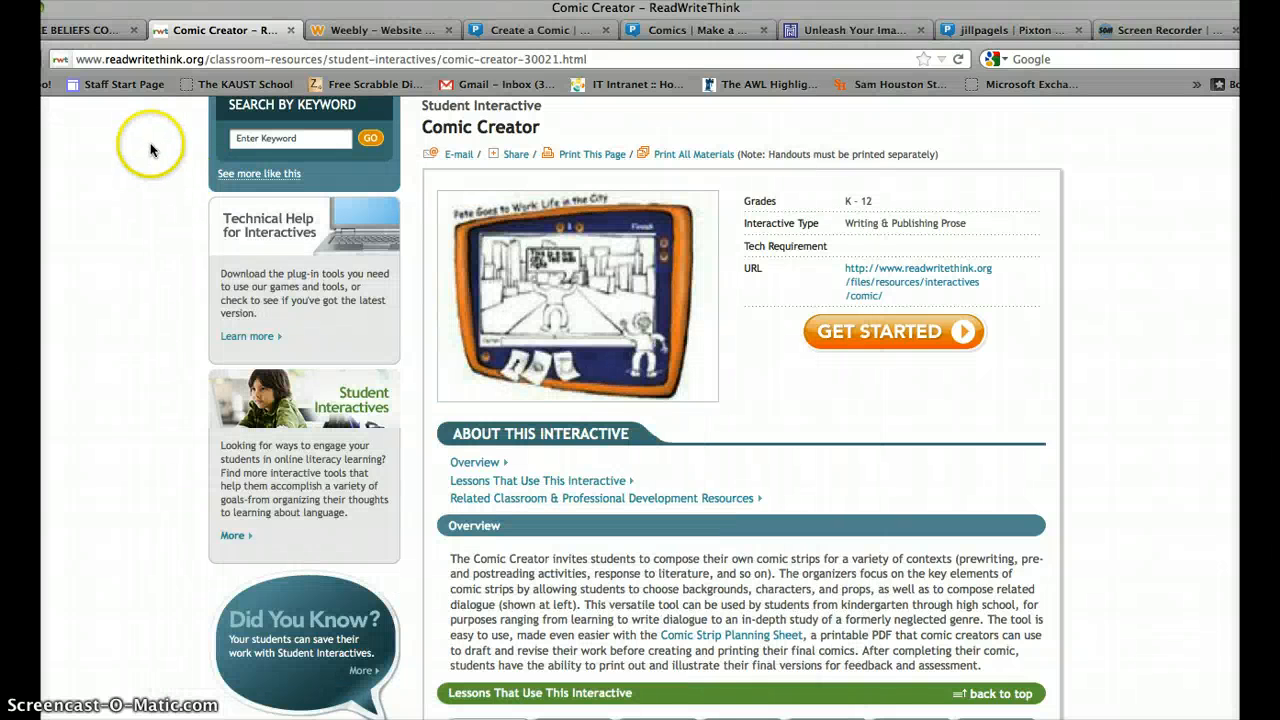
In MakeBeliefsComix, add a small square talk balloon to panel 1 beside the guitarist.
click(92, 28)
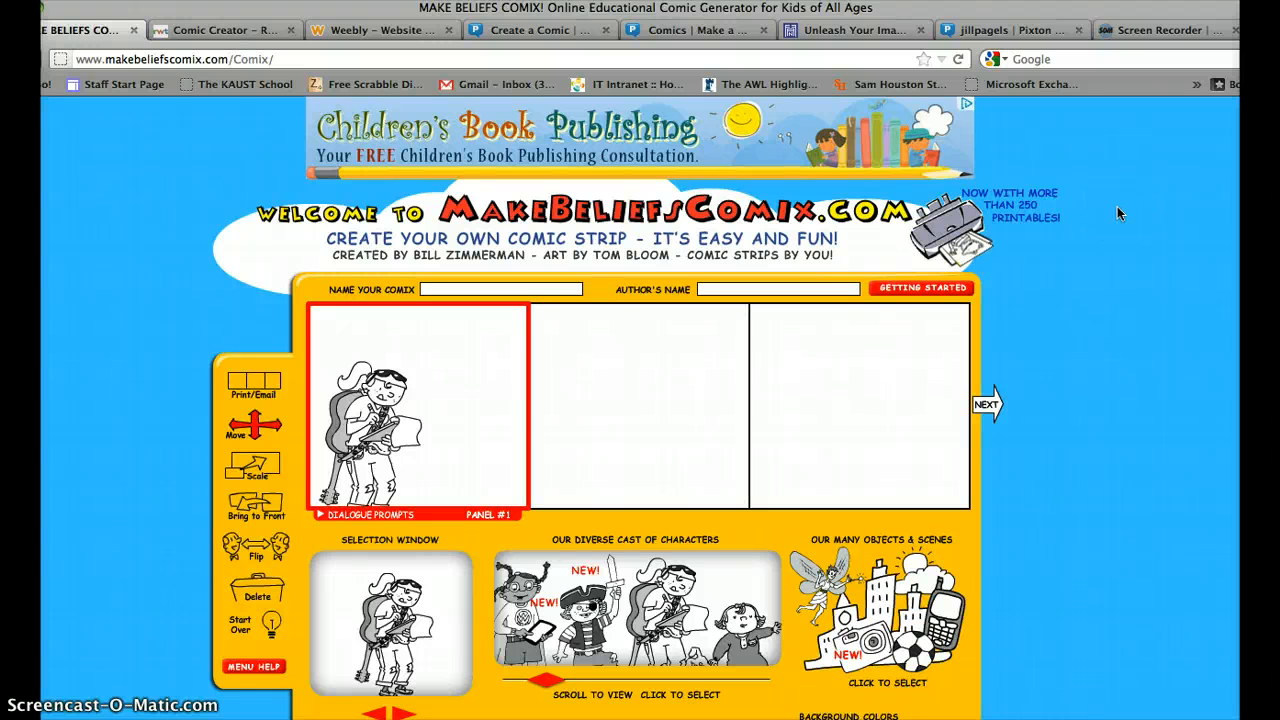
scroll(1118, 213, down, 1)
scroll(1118, 213, down, 5)
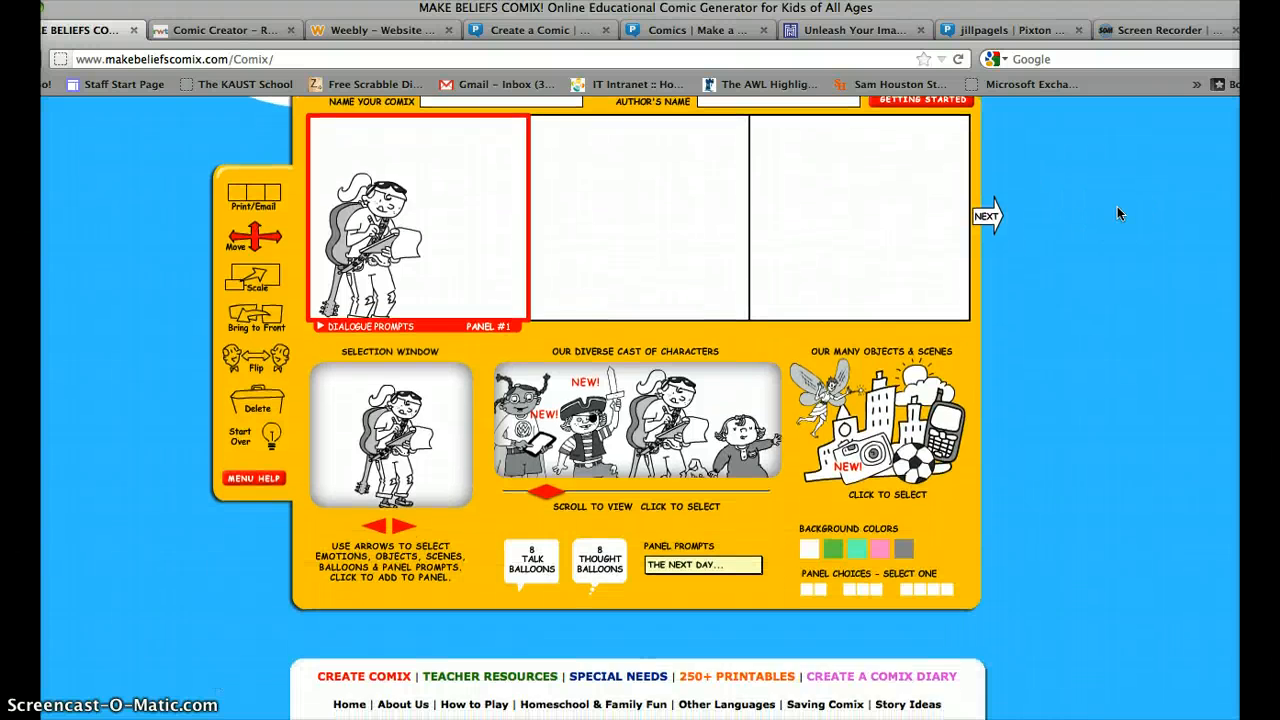
scroll(1118, 213, up, 1)
scroll(1118, 213, up, 1)
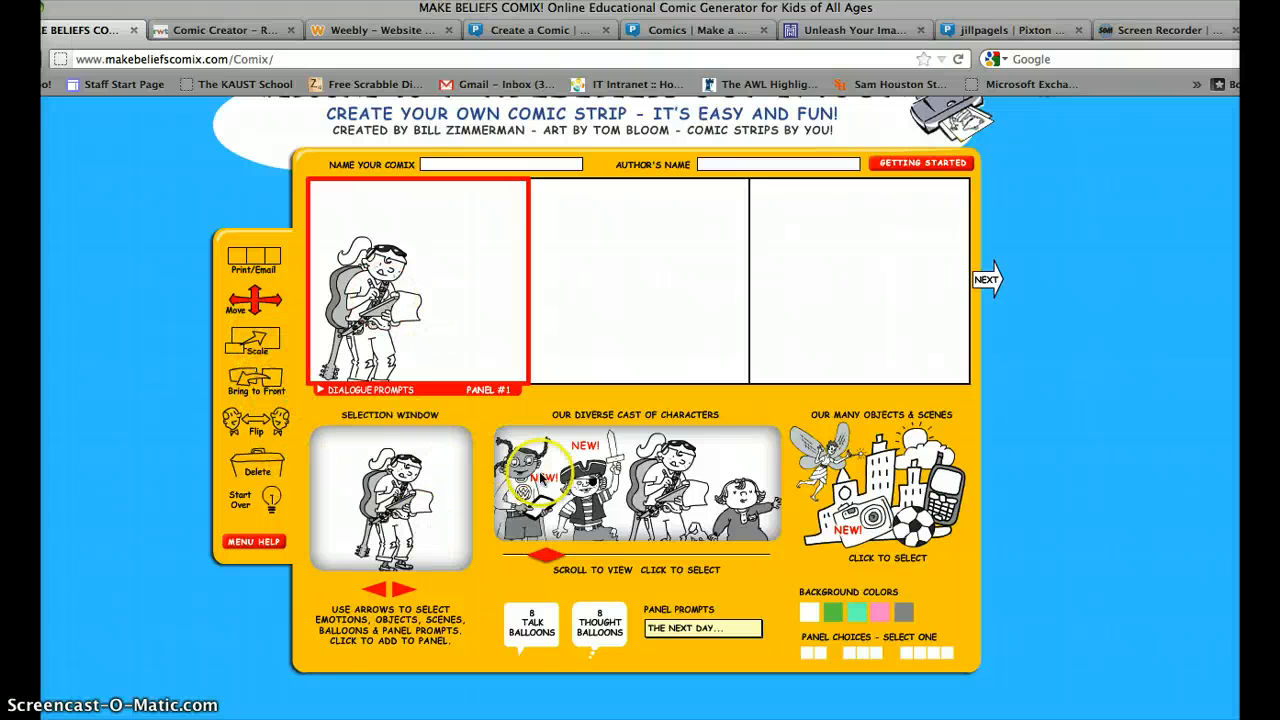
click(533, 622)
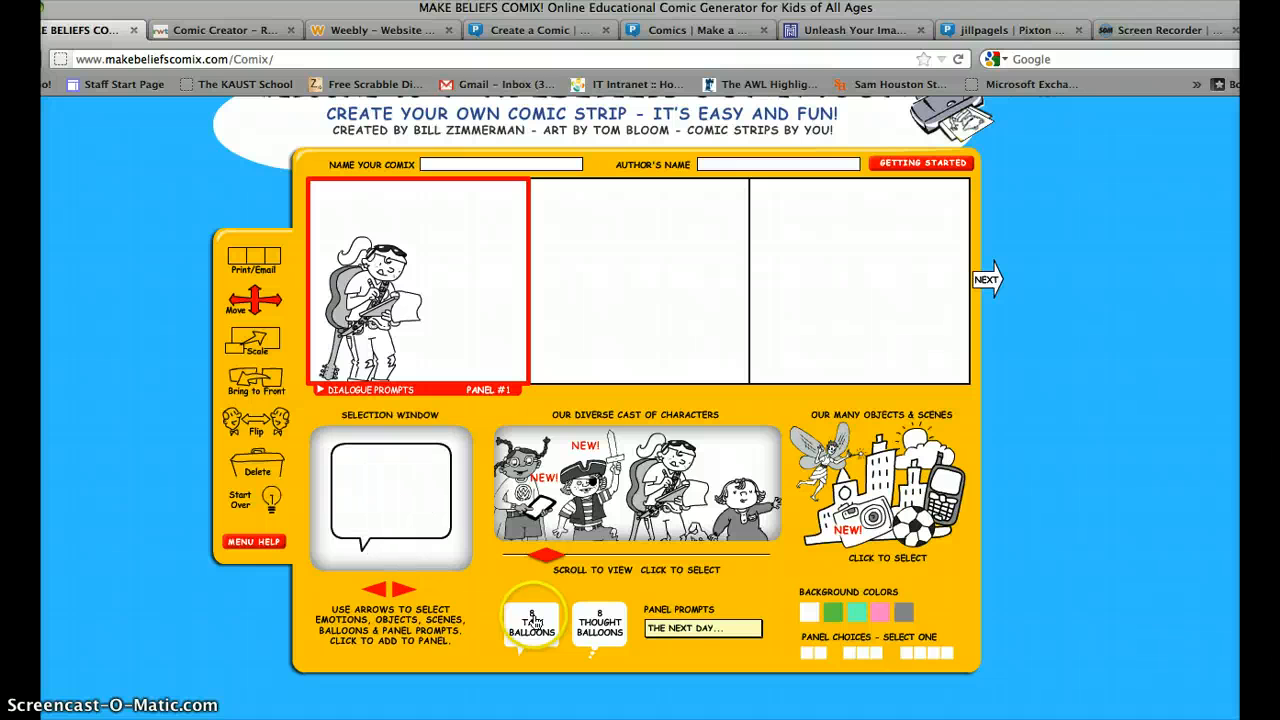
click(417, 582)
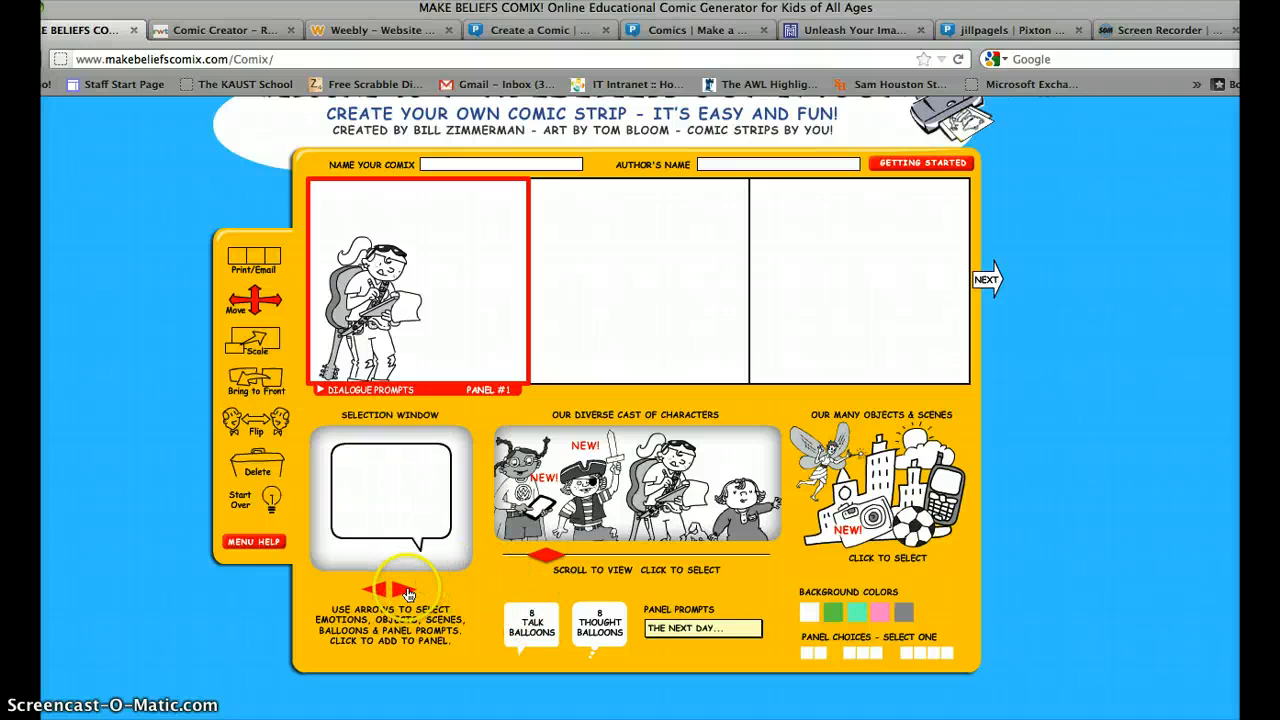
click(407, 592)
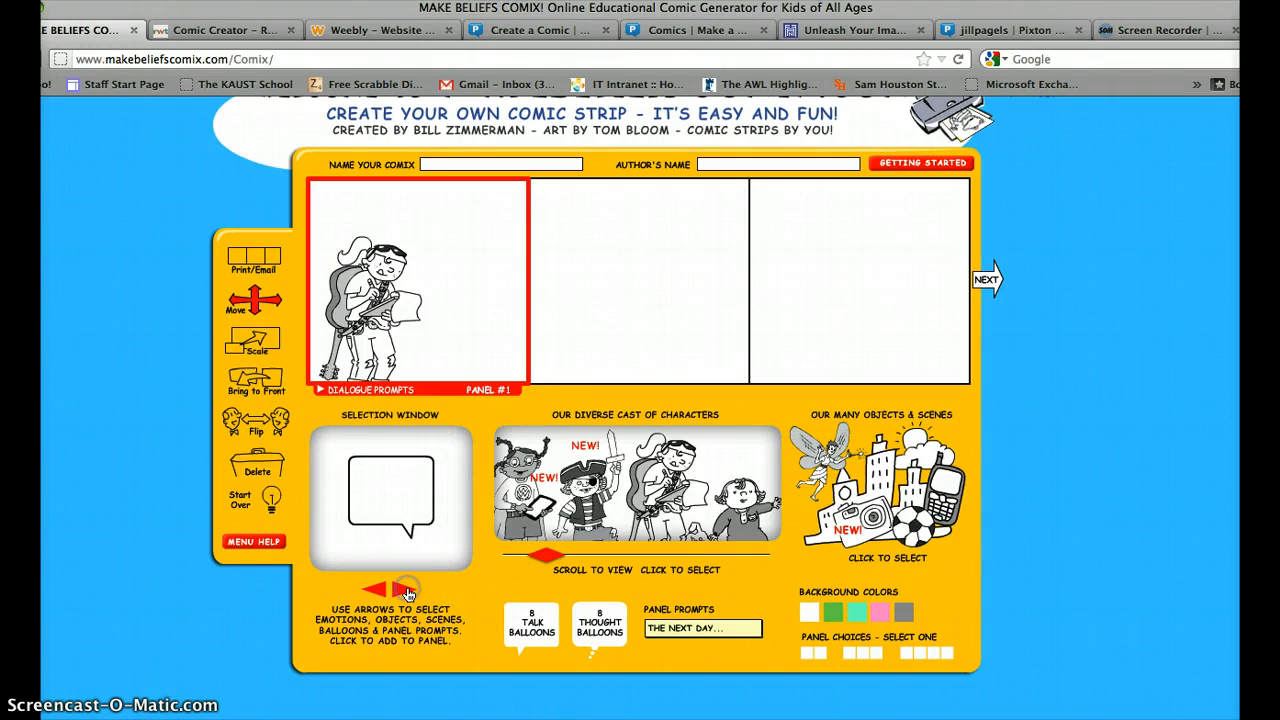
click(408, 482)
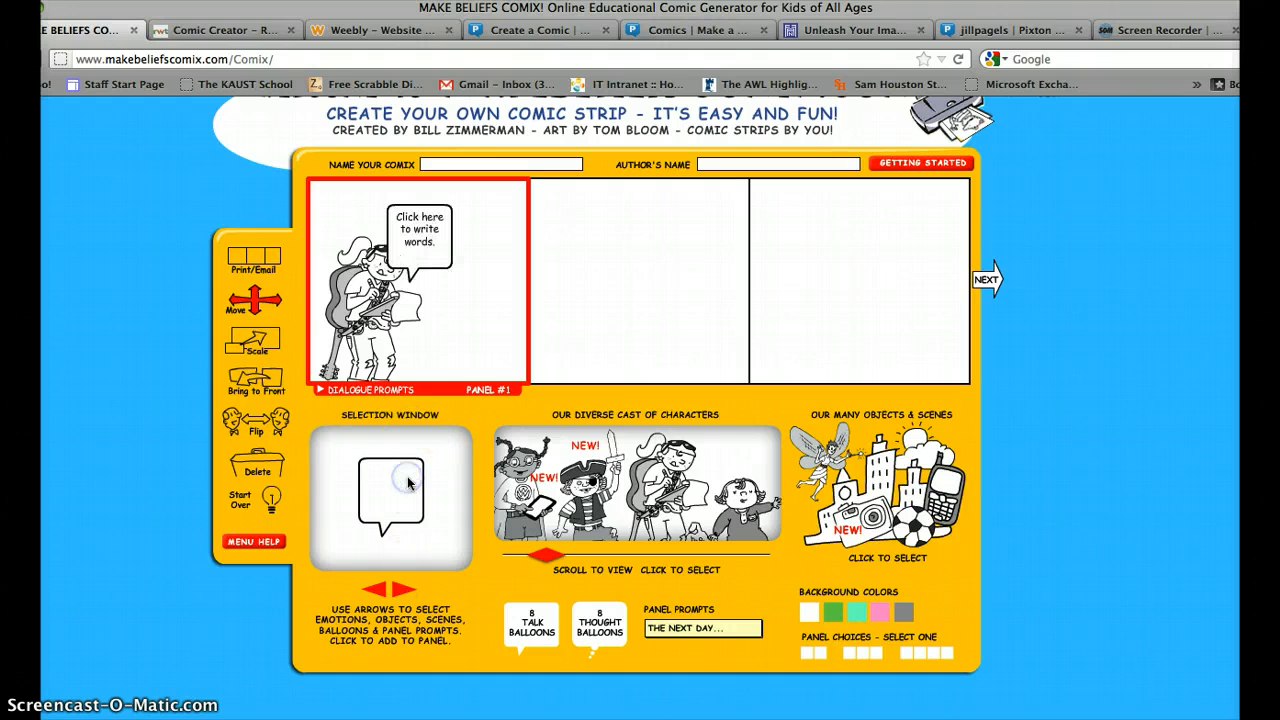
Replace the balloon's placeholder text with 'Oh i hope the prof likes this song' and reposition it.
click(422, 237)
click(435, 242)
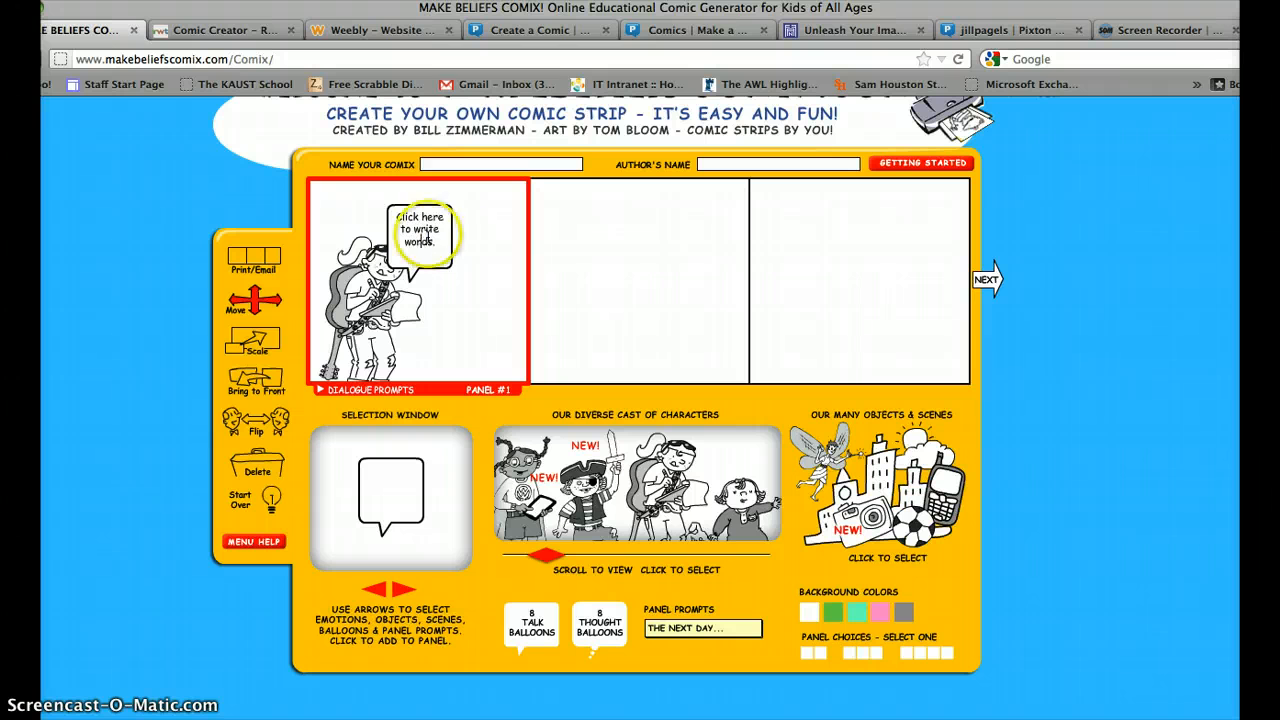
drag(437, 242, 393, 217)
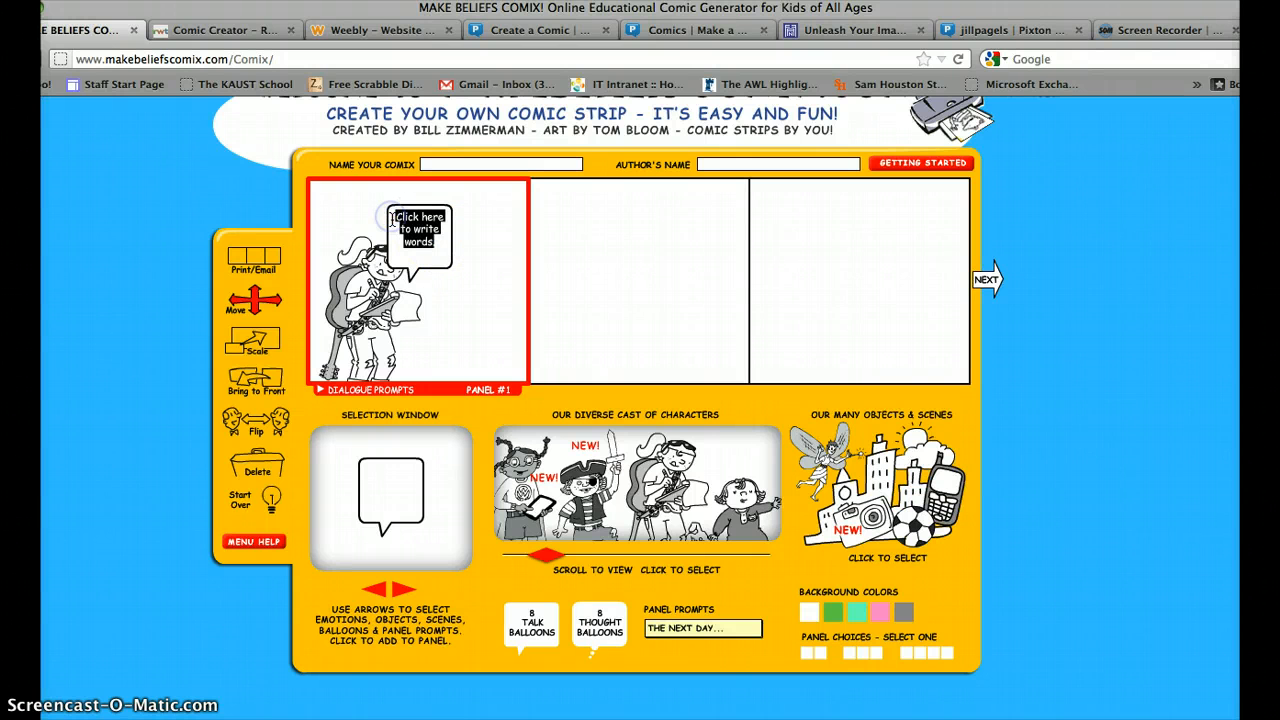
text(Oh )
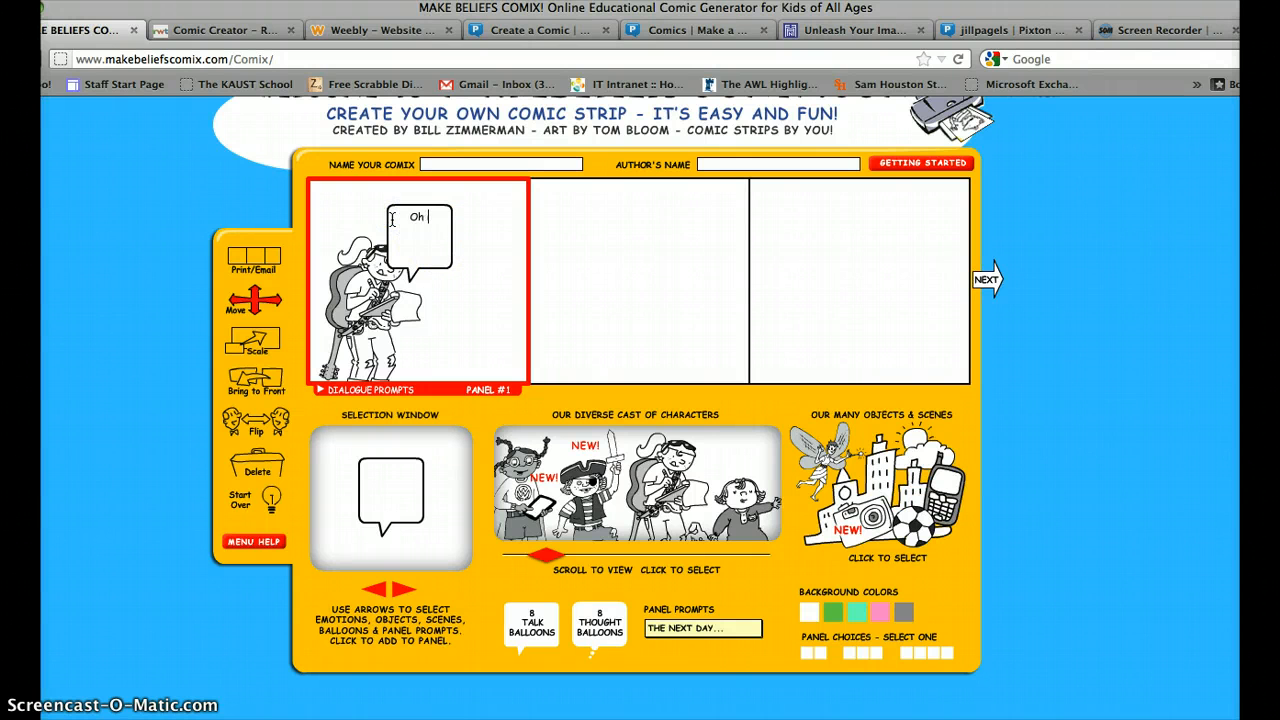
text(i hope the prof likes this song)
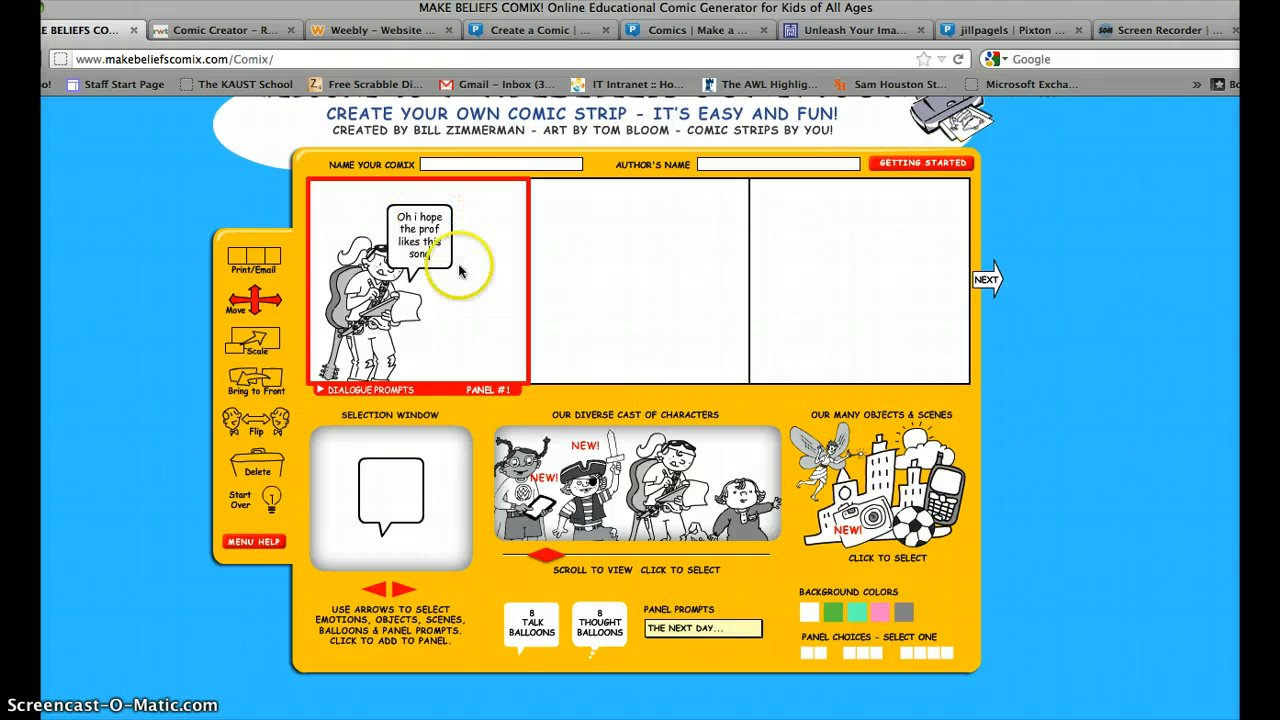
click(443, 245)
drag(443, 245, 450, 235)
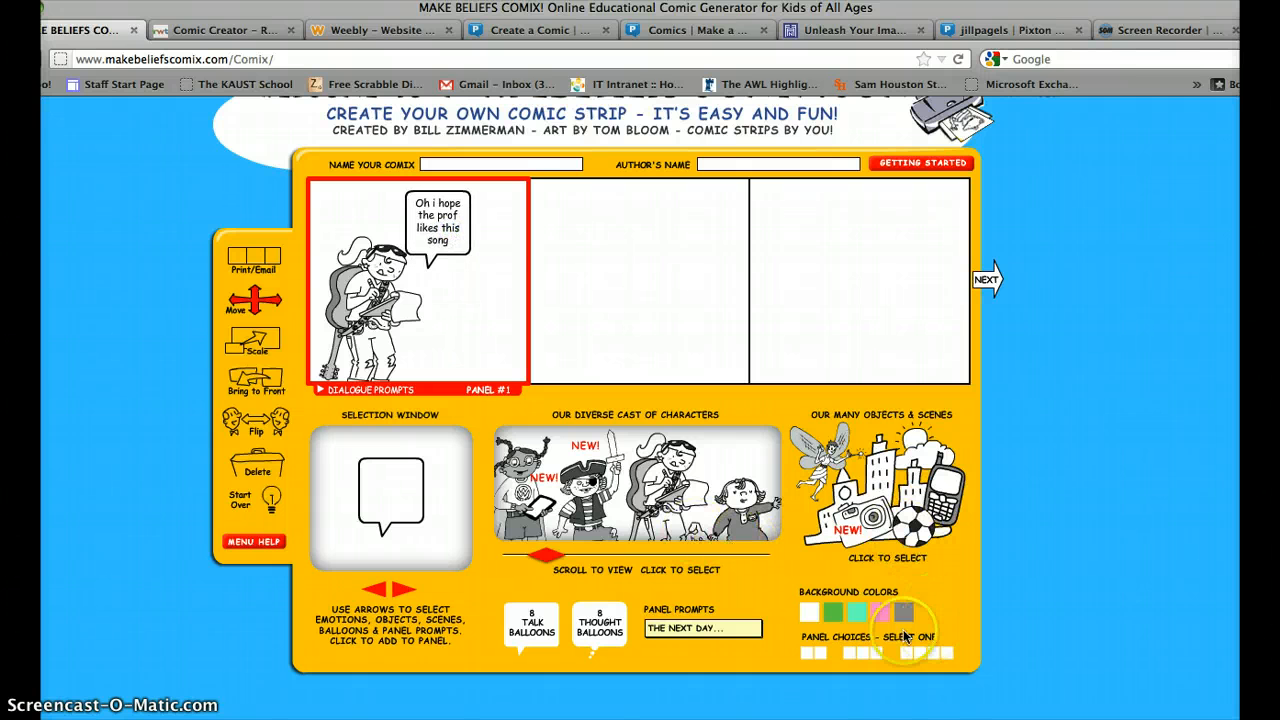
Change panel 1's background colour to pink.
click(857, 613)
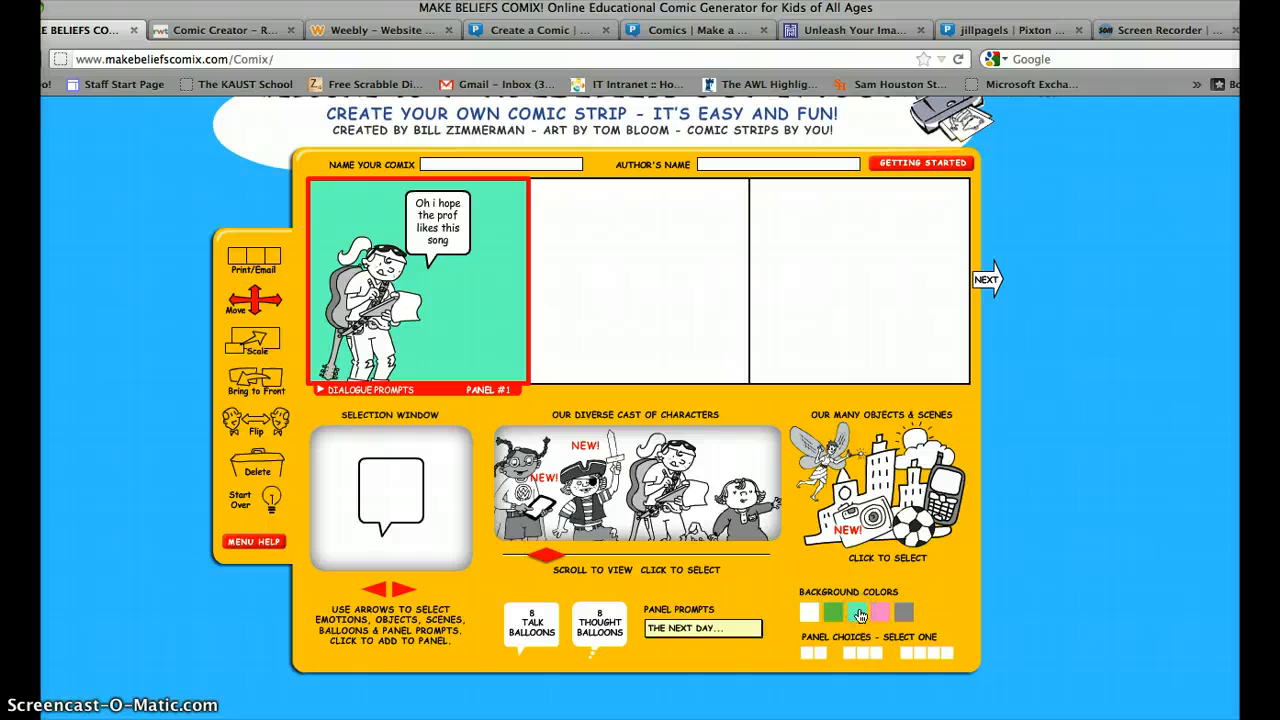
click(889, 618)
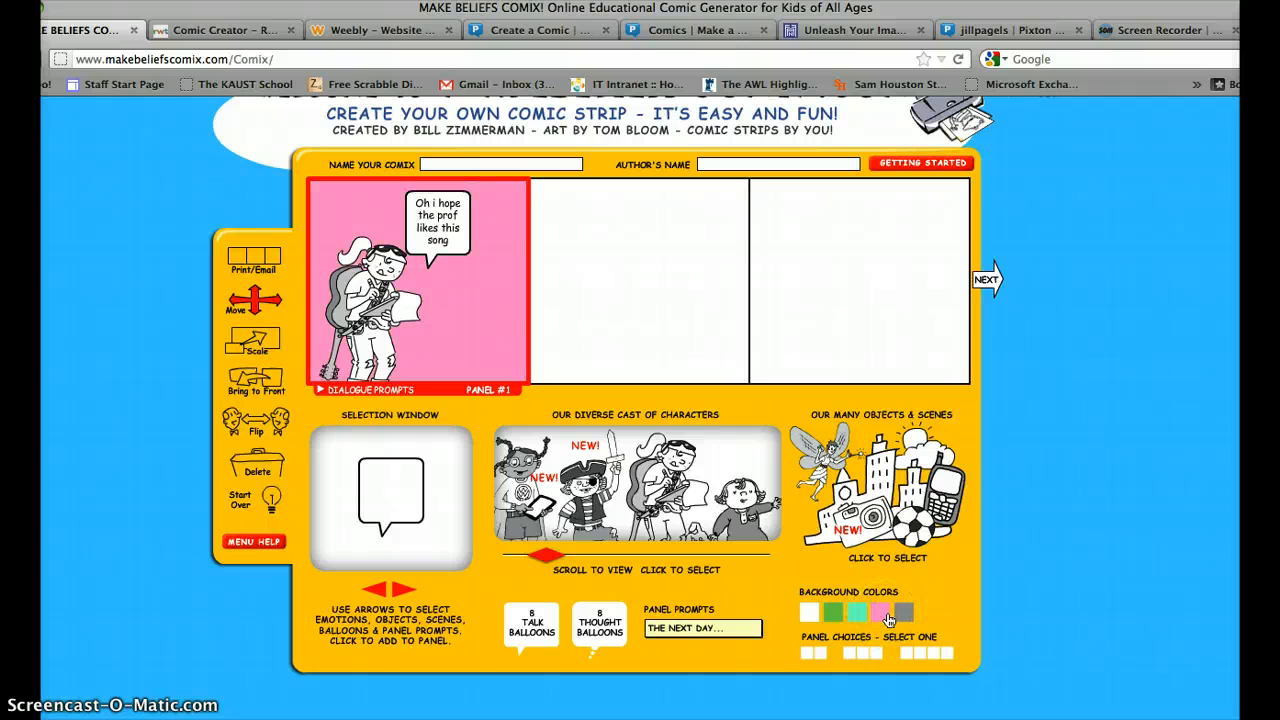
click(676, 294)
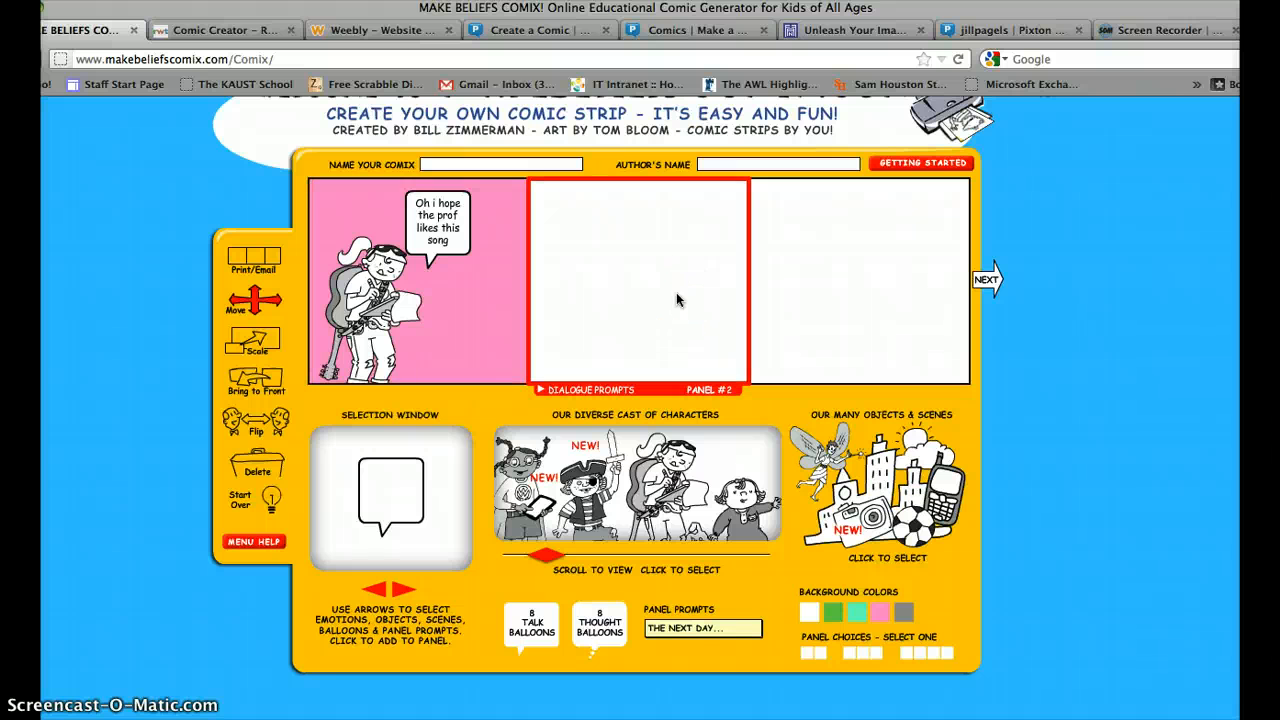
Add the weightlifting lion to panel 2 and nudge it up and left.
click(650, 515)
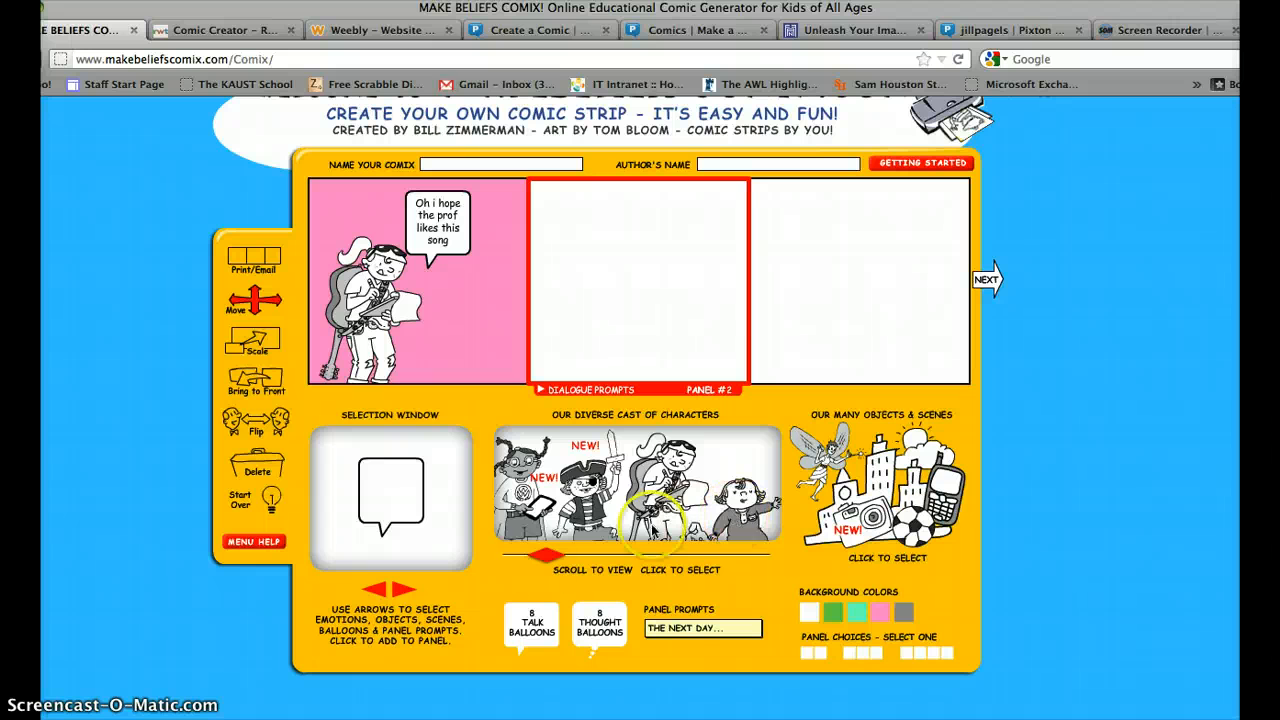
click(548, 557)
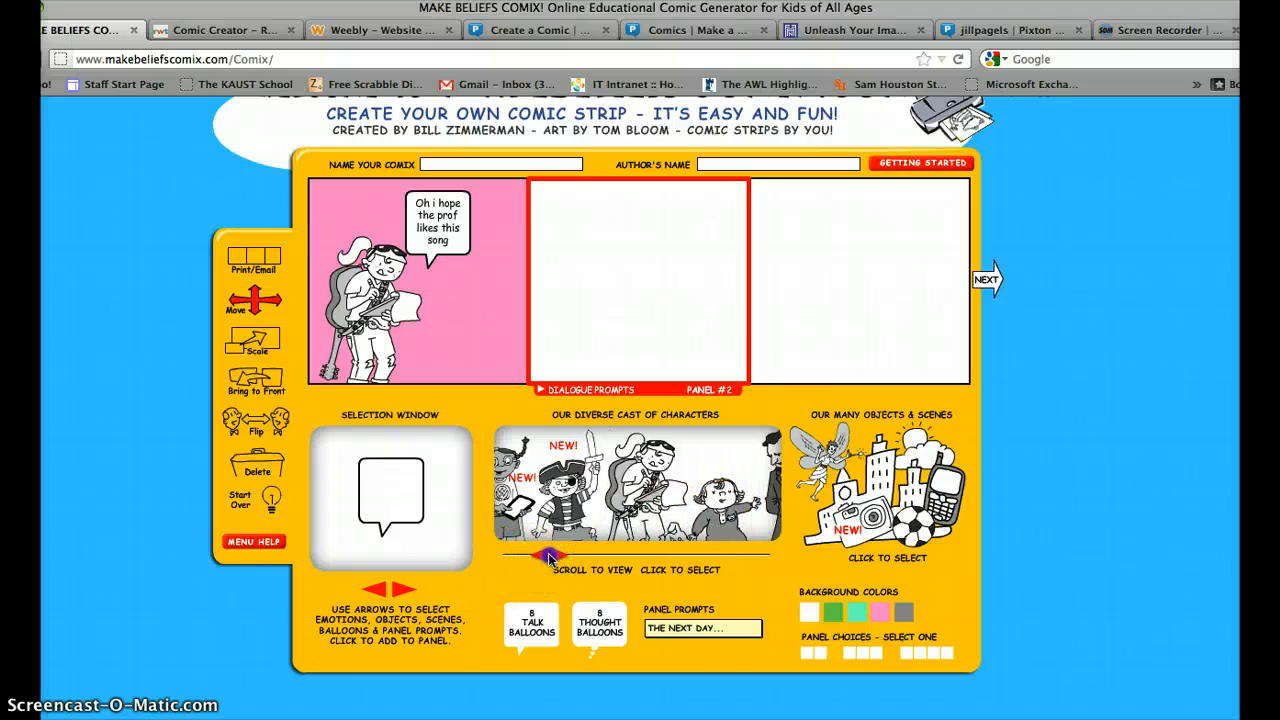
drag(548, 557, 618, 556)
click(615, 512)
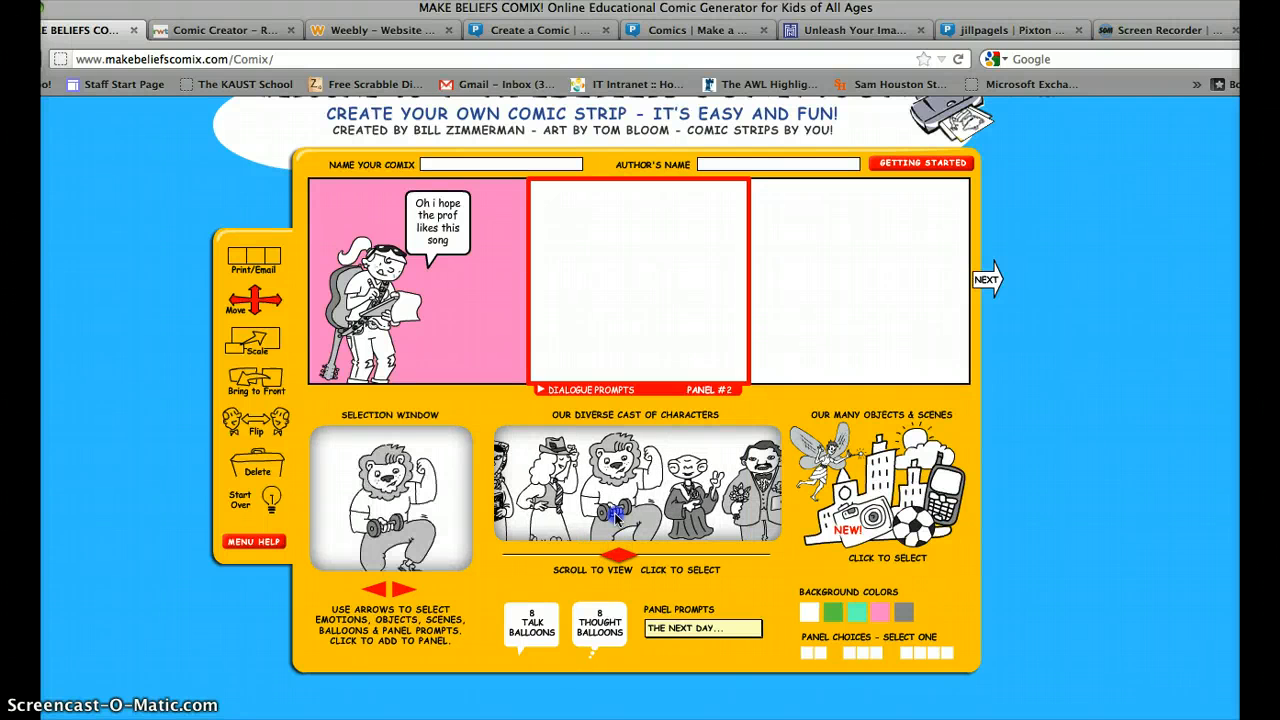
click(468, 432)
click(458, 450)
click(385, 492)
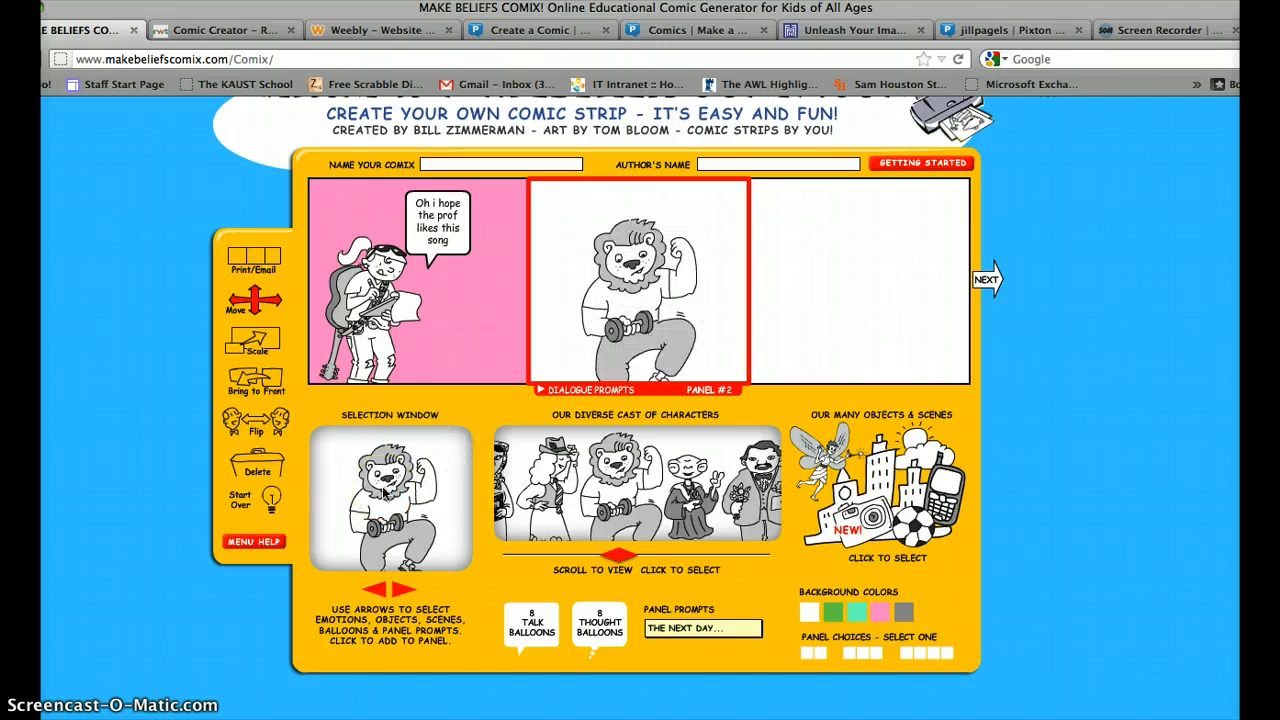
drag(652, 303, 697, 285)
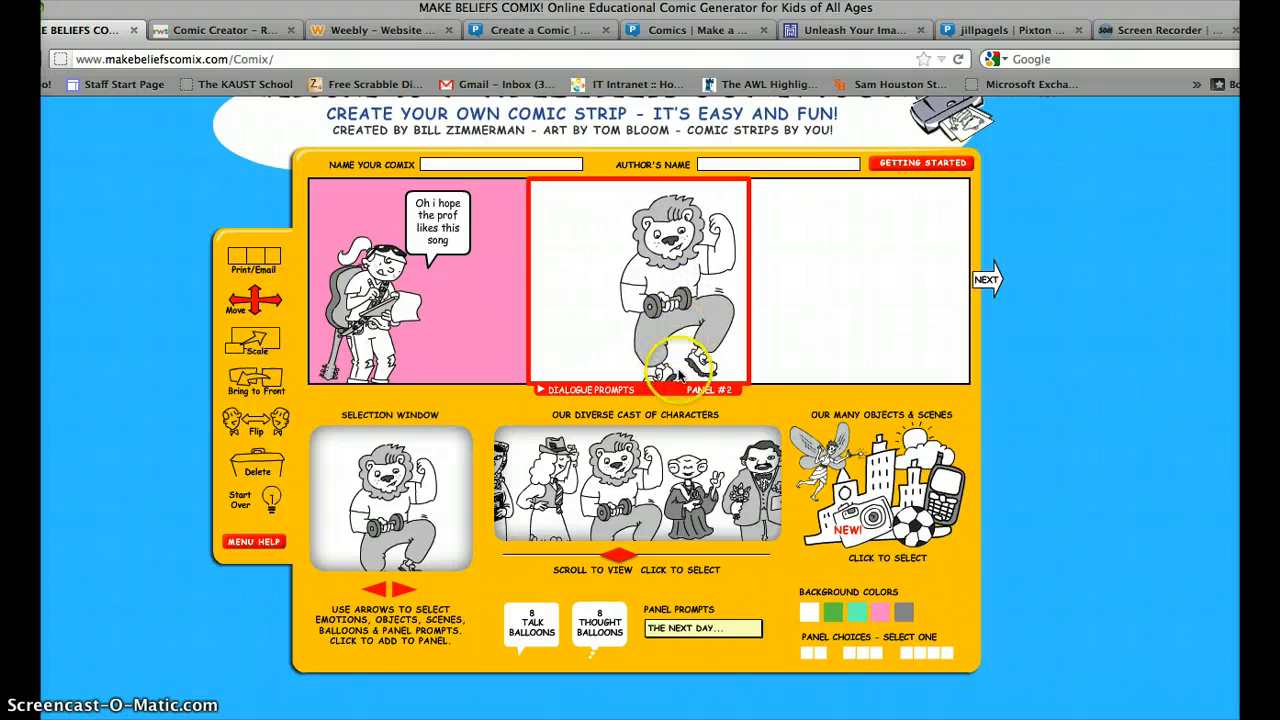
Add the man holding flowers to panel 3.
click(851, 334)
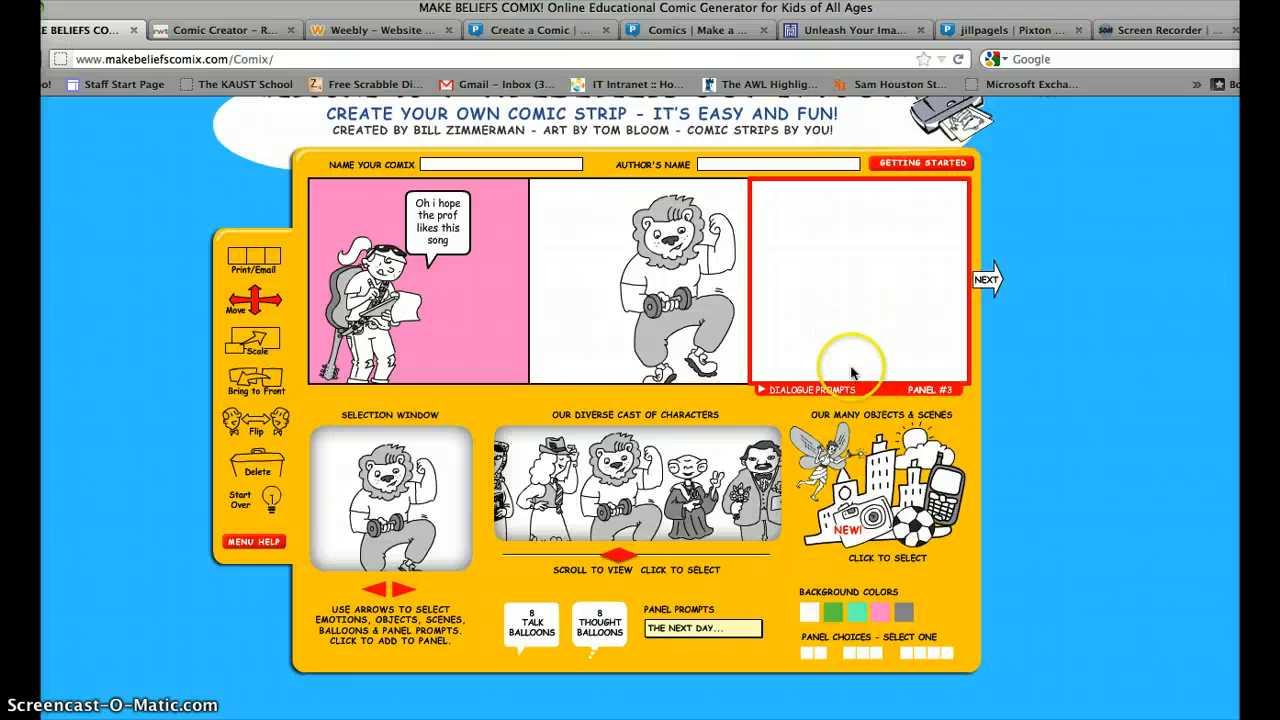
click(750, 500)
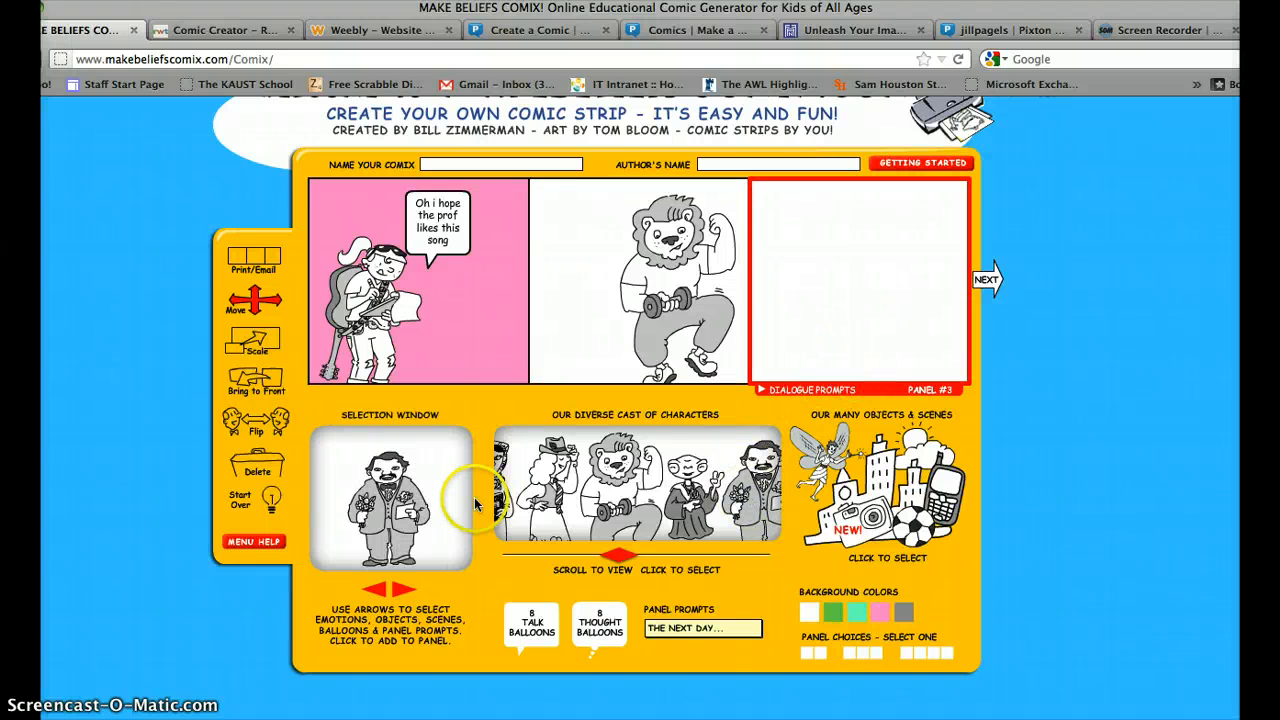
click(370, 512)
click(835, 348)
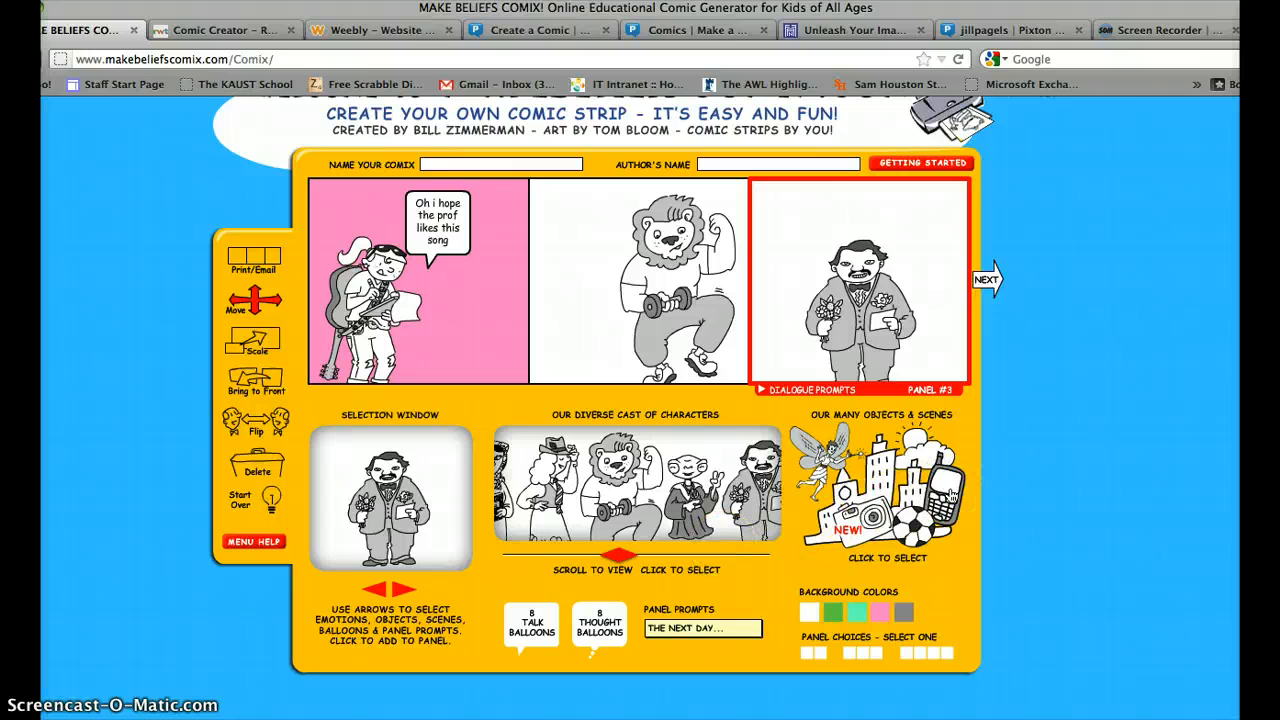
Browse the objects and scenes collection past the laptop toward the cane.
click(910, 535)
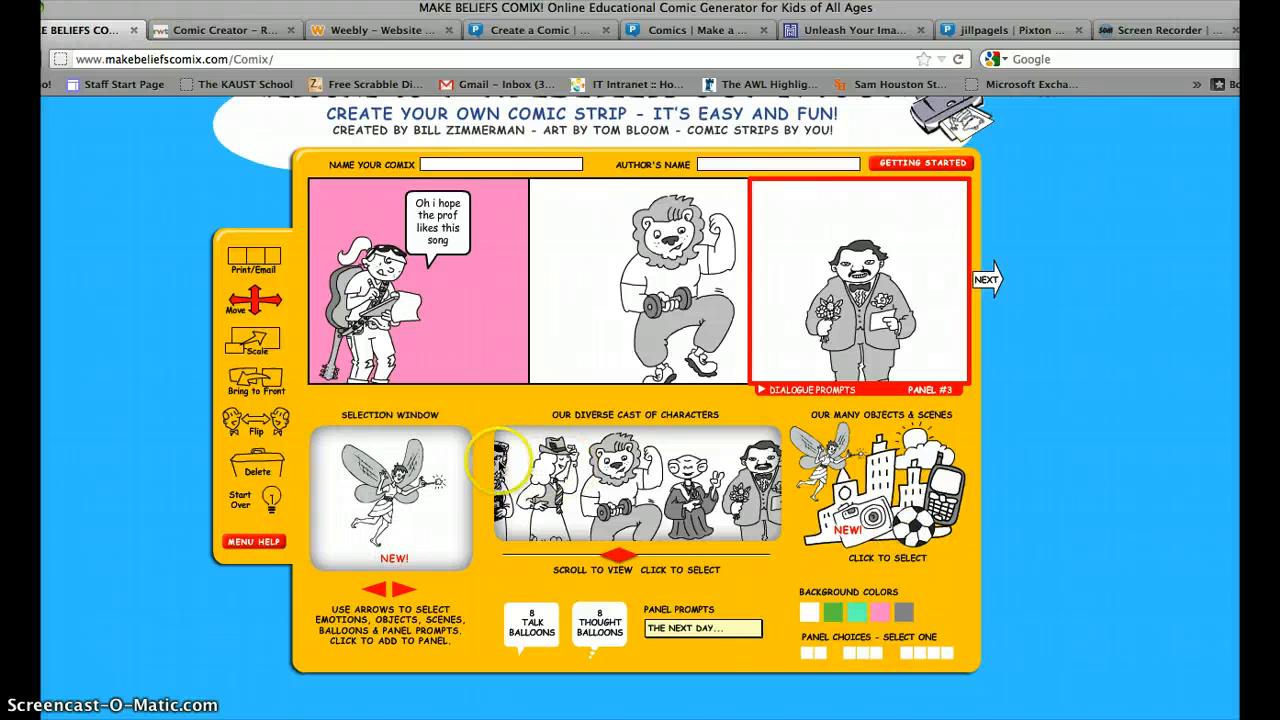
click(398, 591)
click(398, 591)
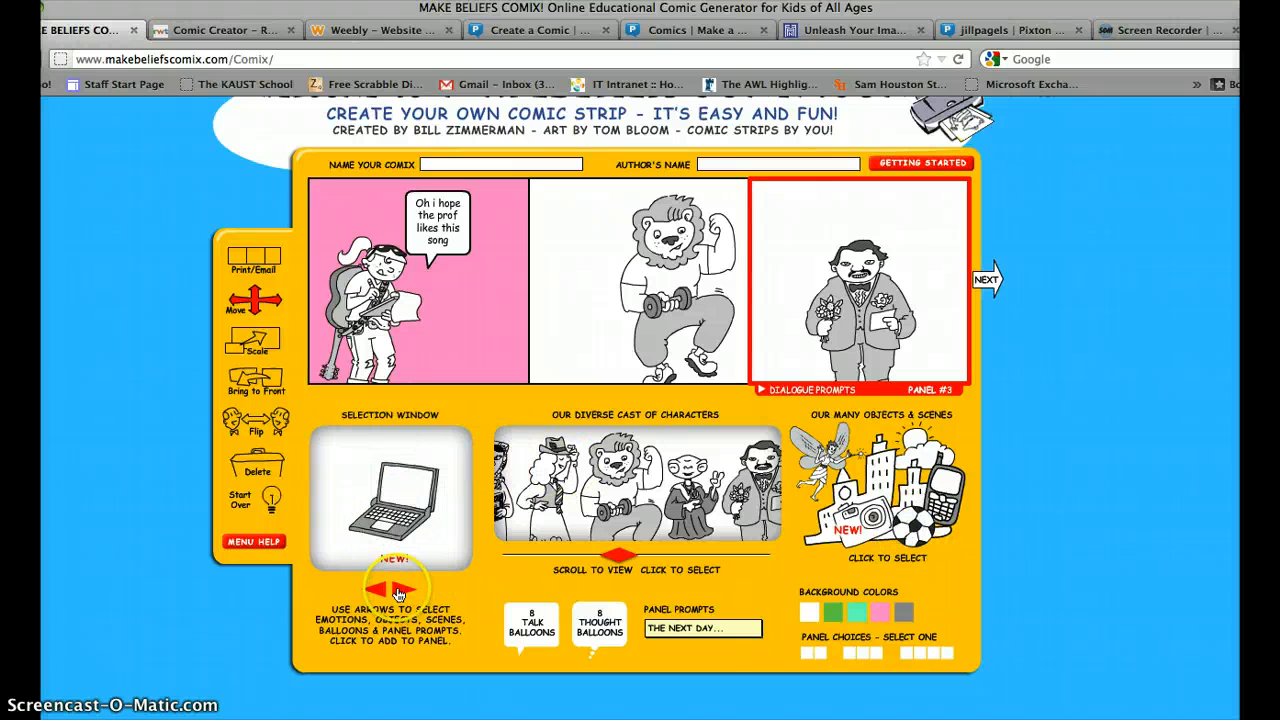
click(398, 591)
click(398, 591)
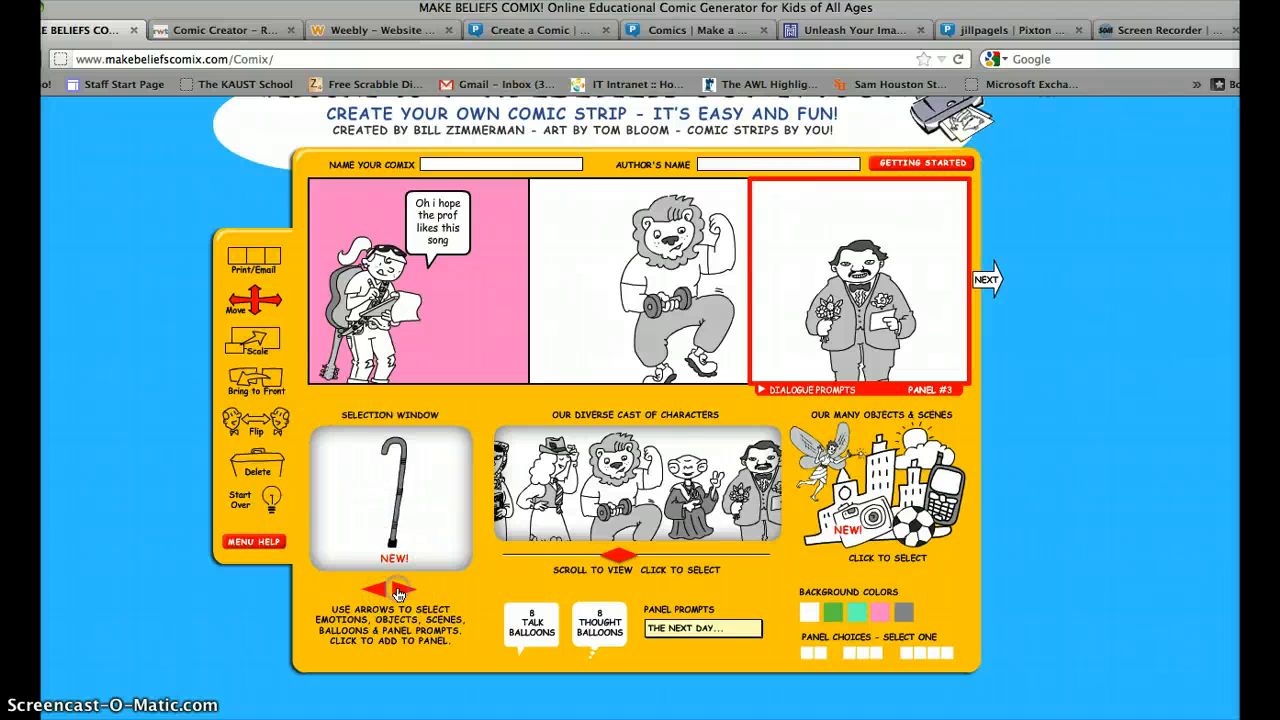
click(384, 528)
Name the comic 'second one' and fill in the author's name.
click(503, 165)
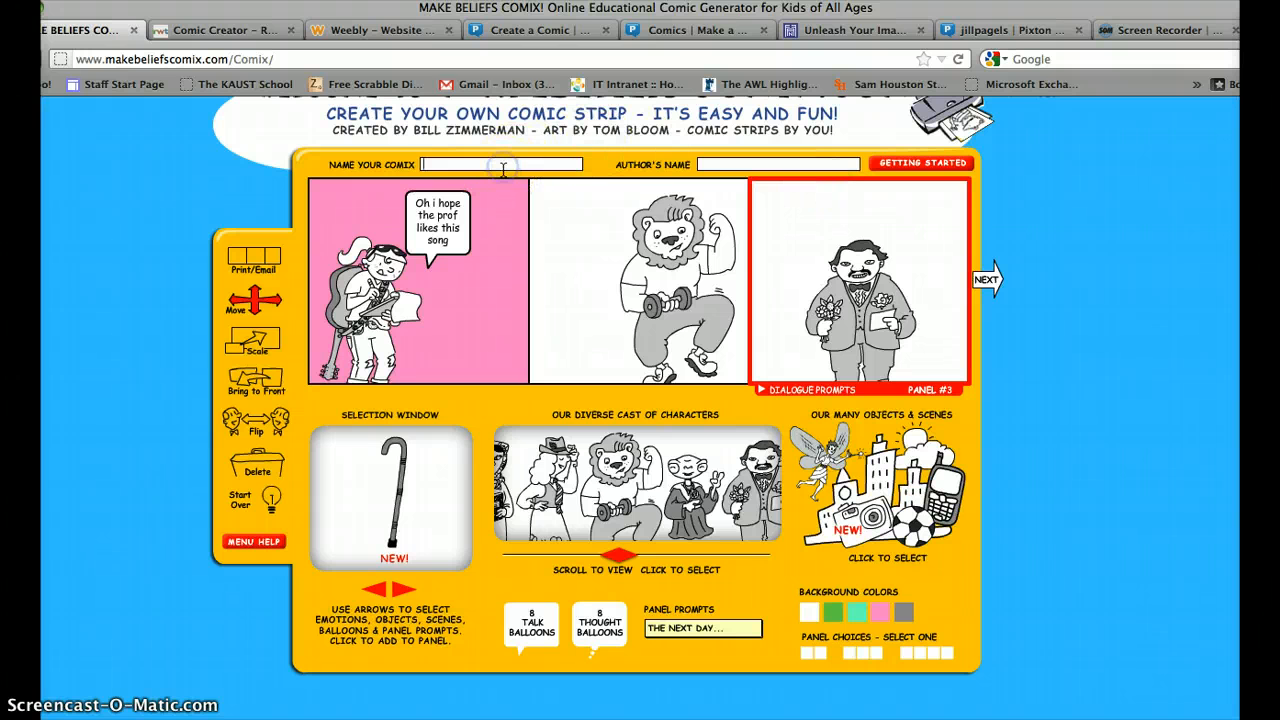
text(second one)
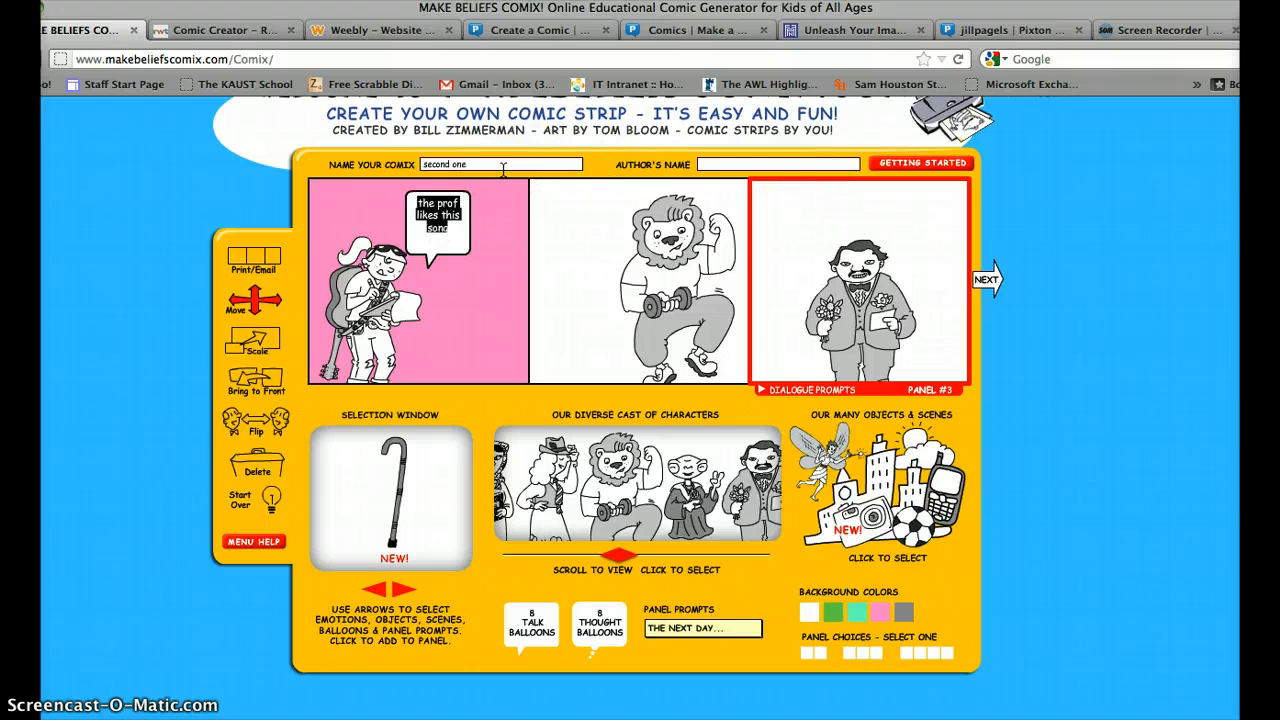
click(746, 163)
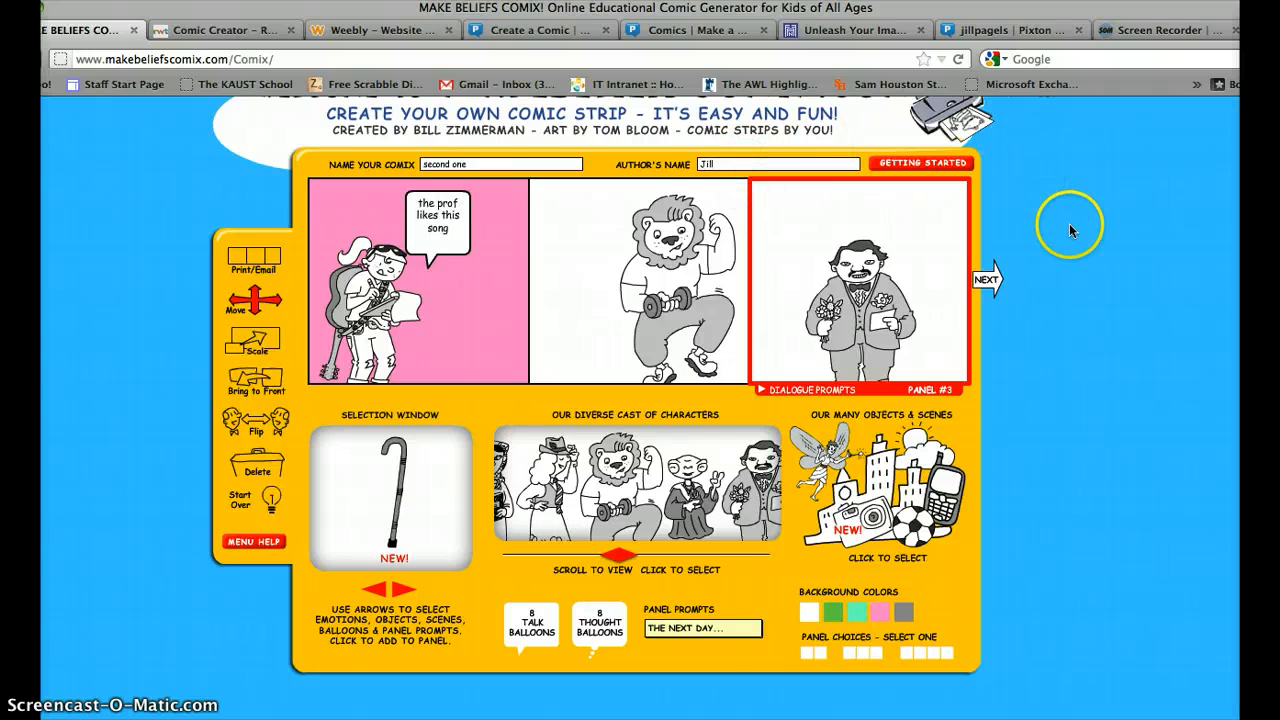
Scroll the page, then view and close the Getting Started instructions.
scroll(1051, 290, down, 3)
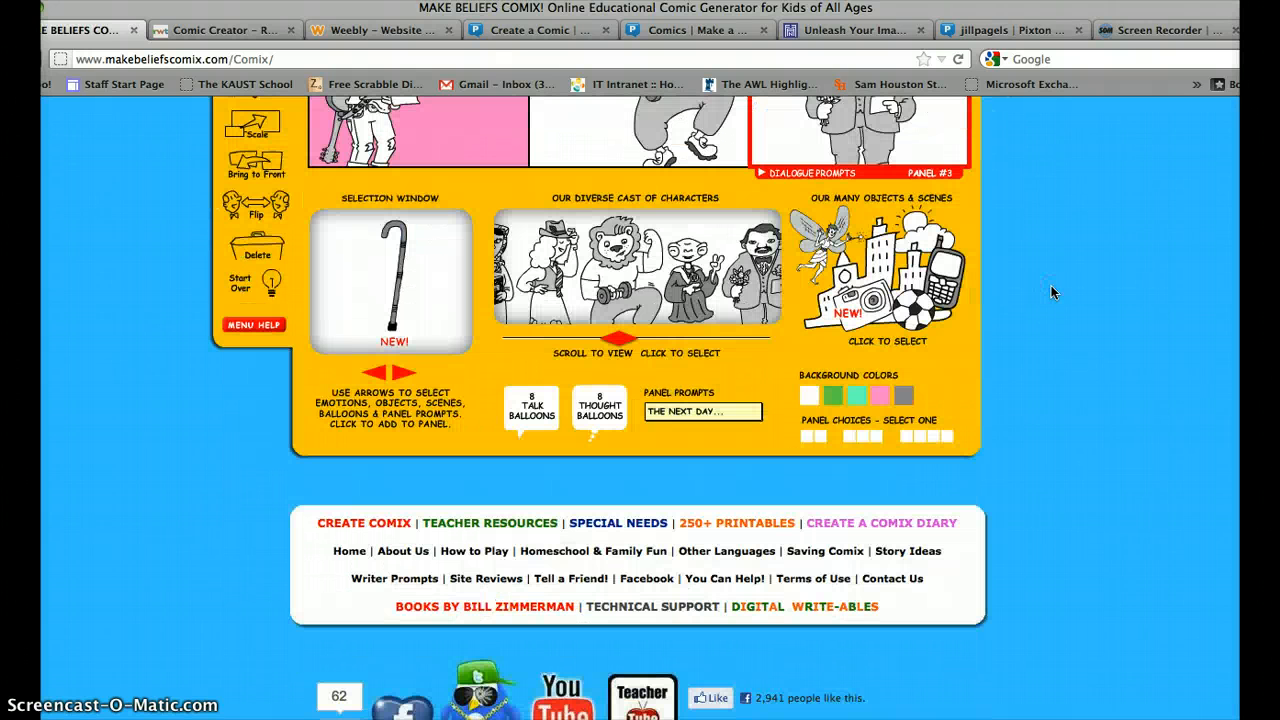
click(1072, 350)
scroll(1072, 350, down, 3)
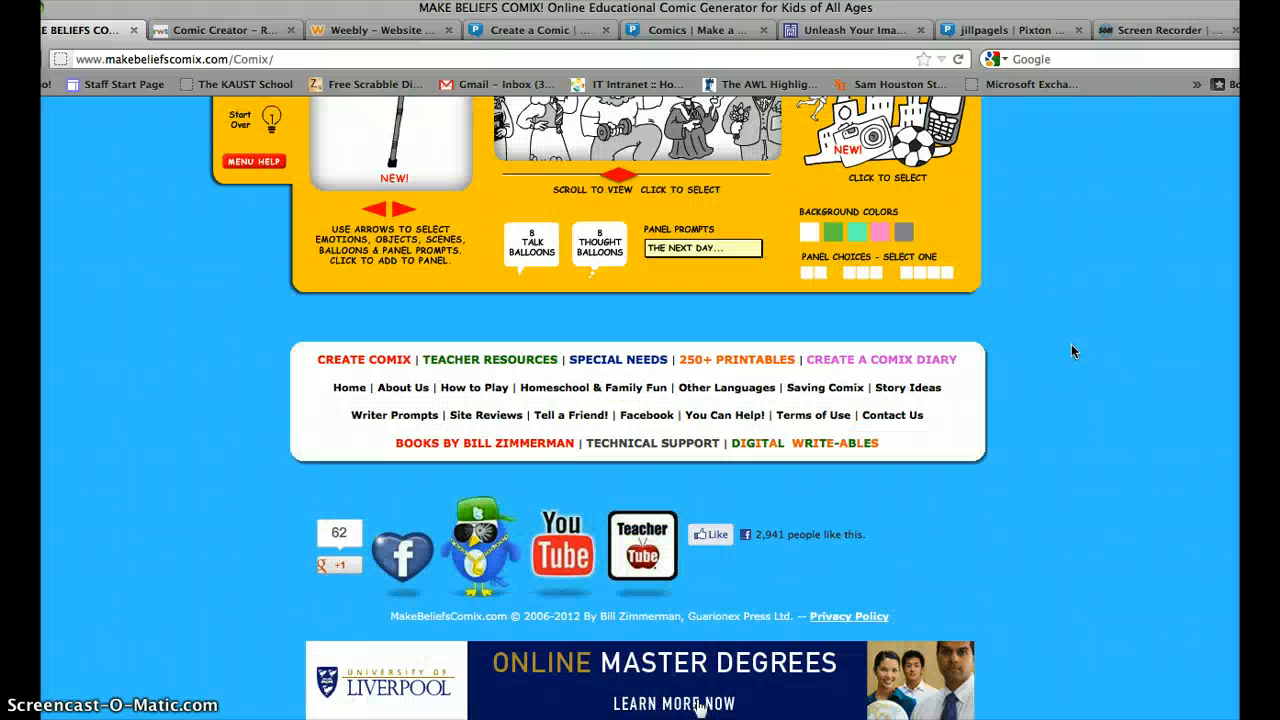
scroll(1072, 346, up, 8)
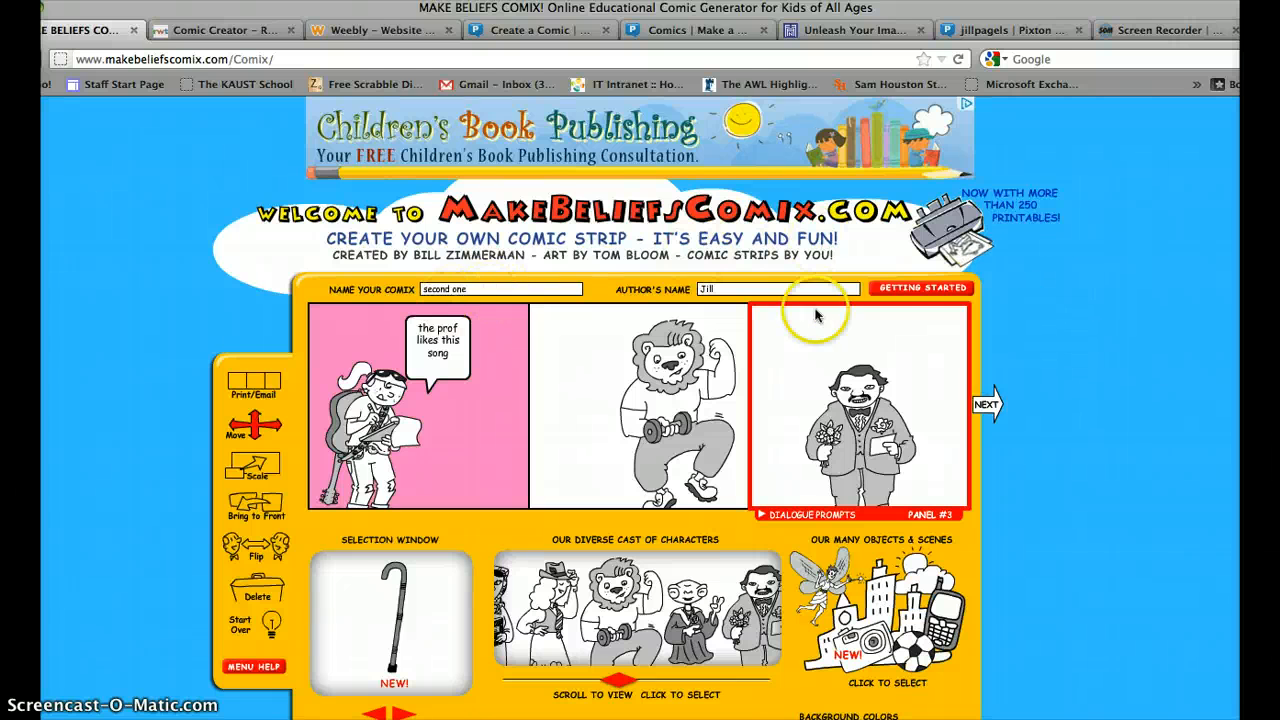
click(921, 289)
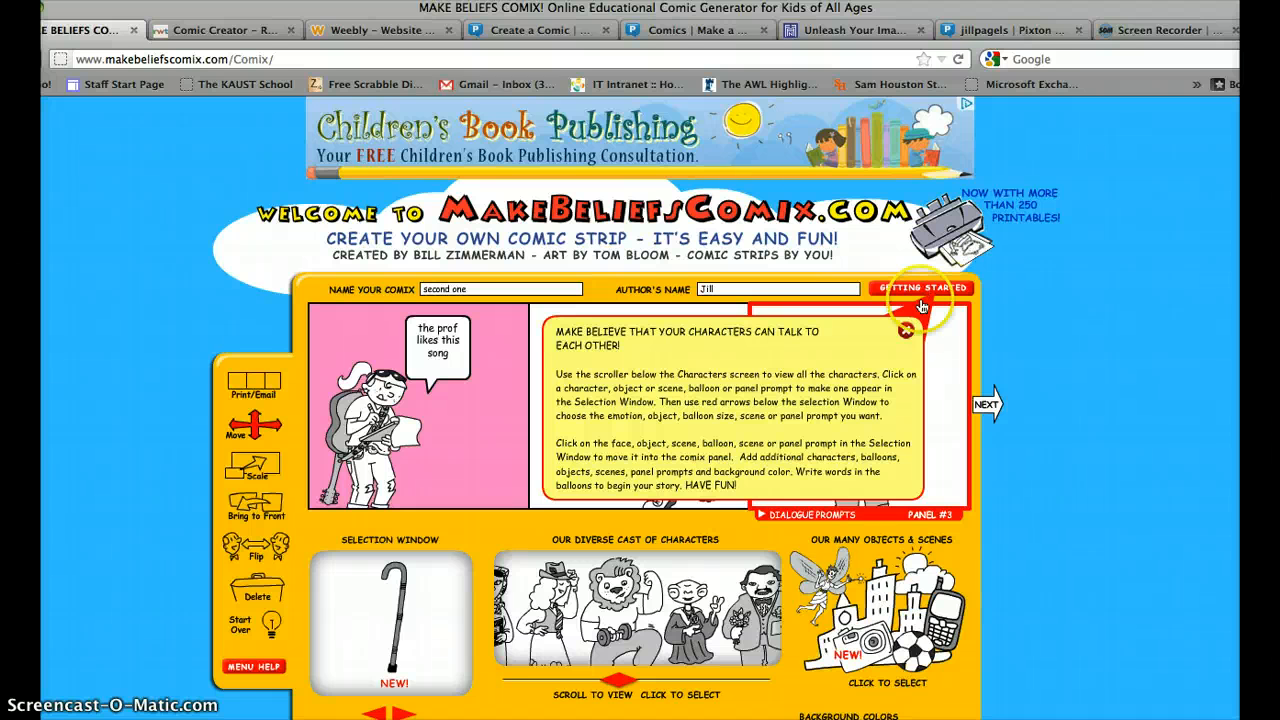
click(905, 332)
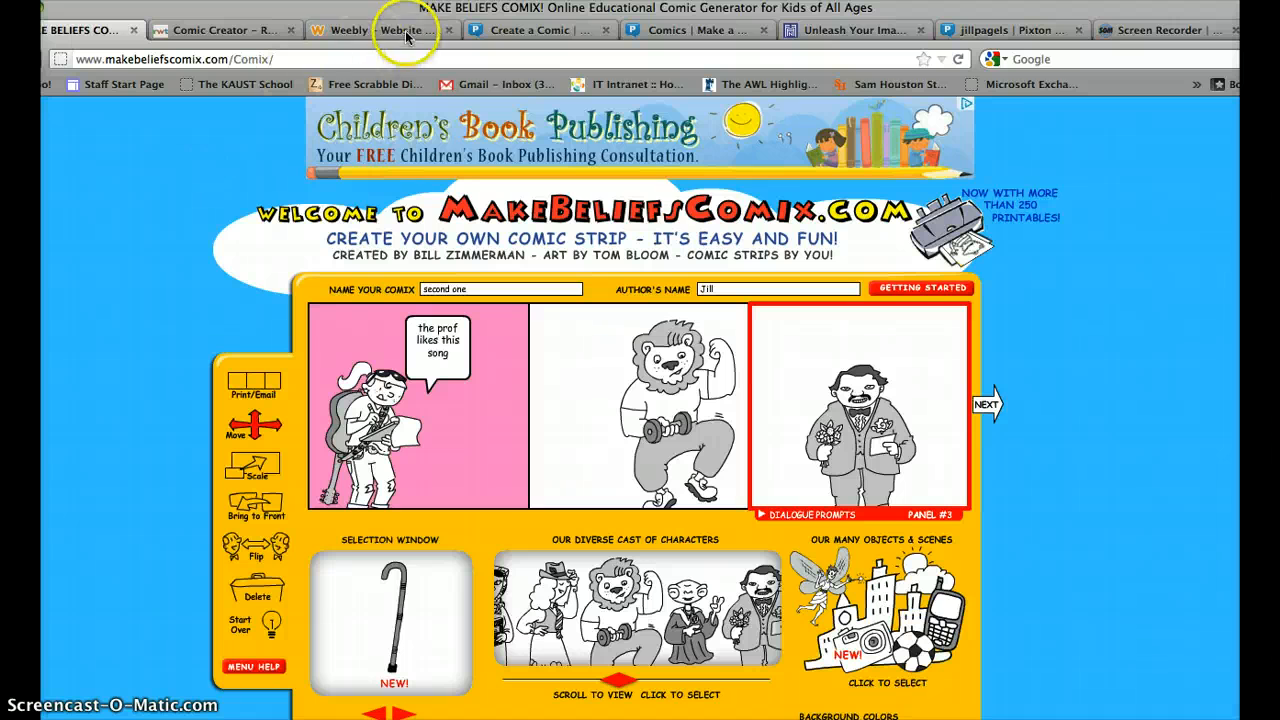
Switch to Pixton and open My Comics from the username menu.
click(672, 33)
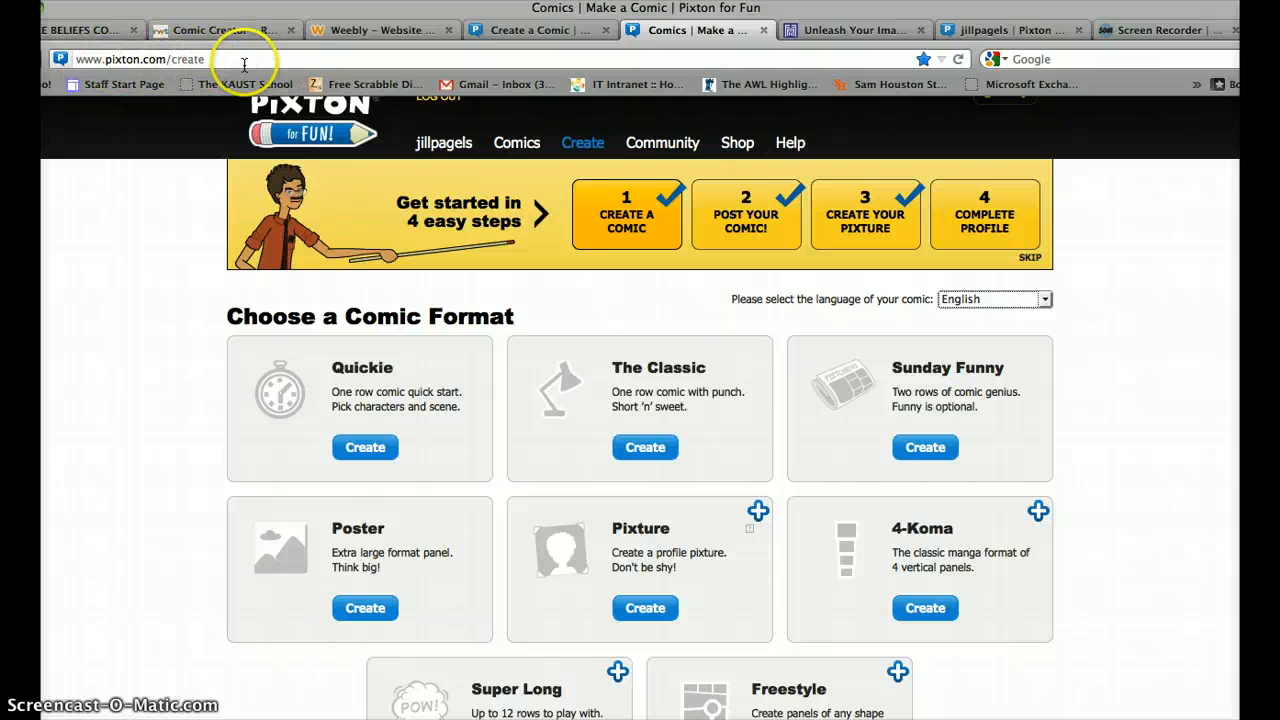
scroll(171, 205, up, 1)
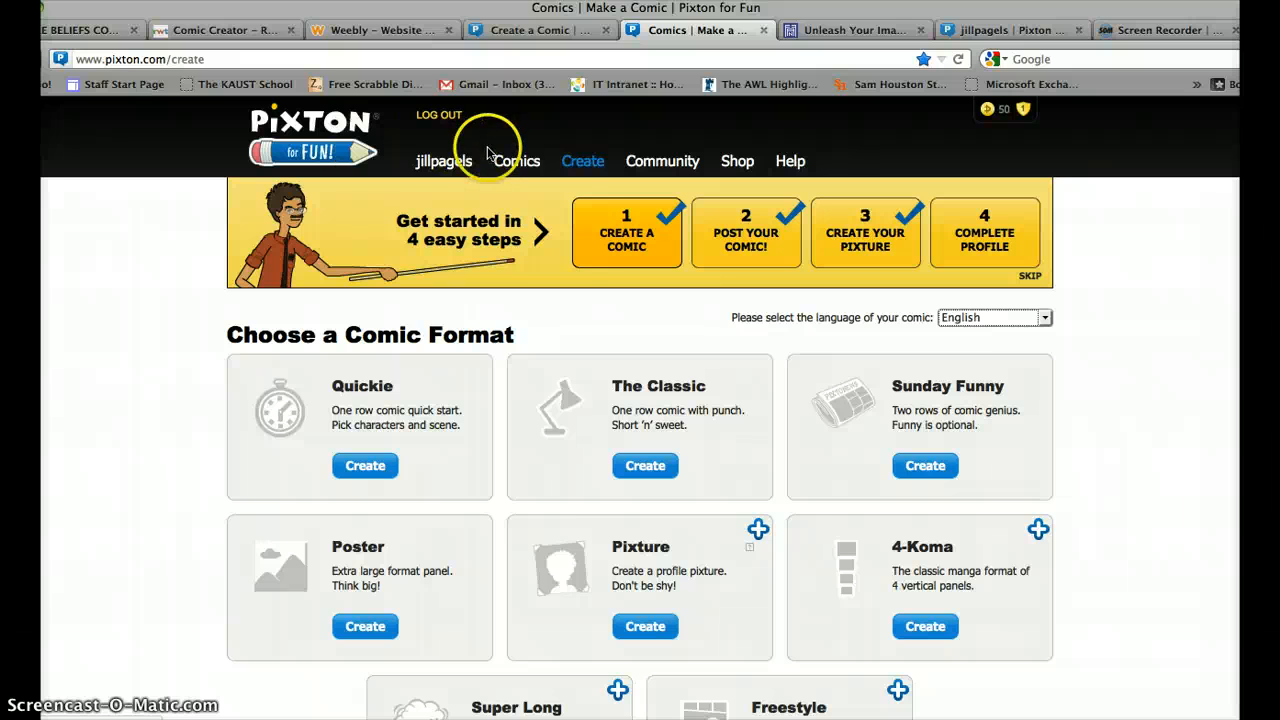
mouse_move(444, 165)
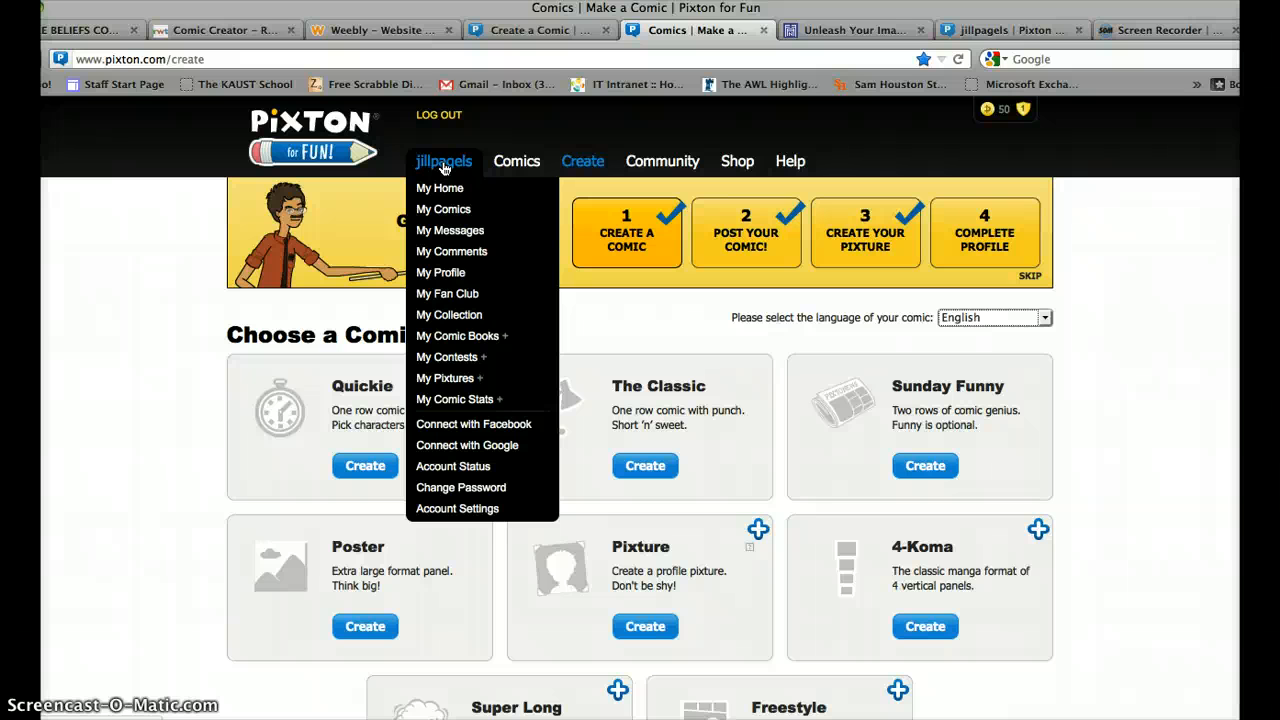
click(448, 210)
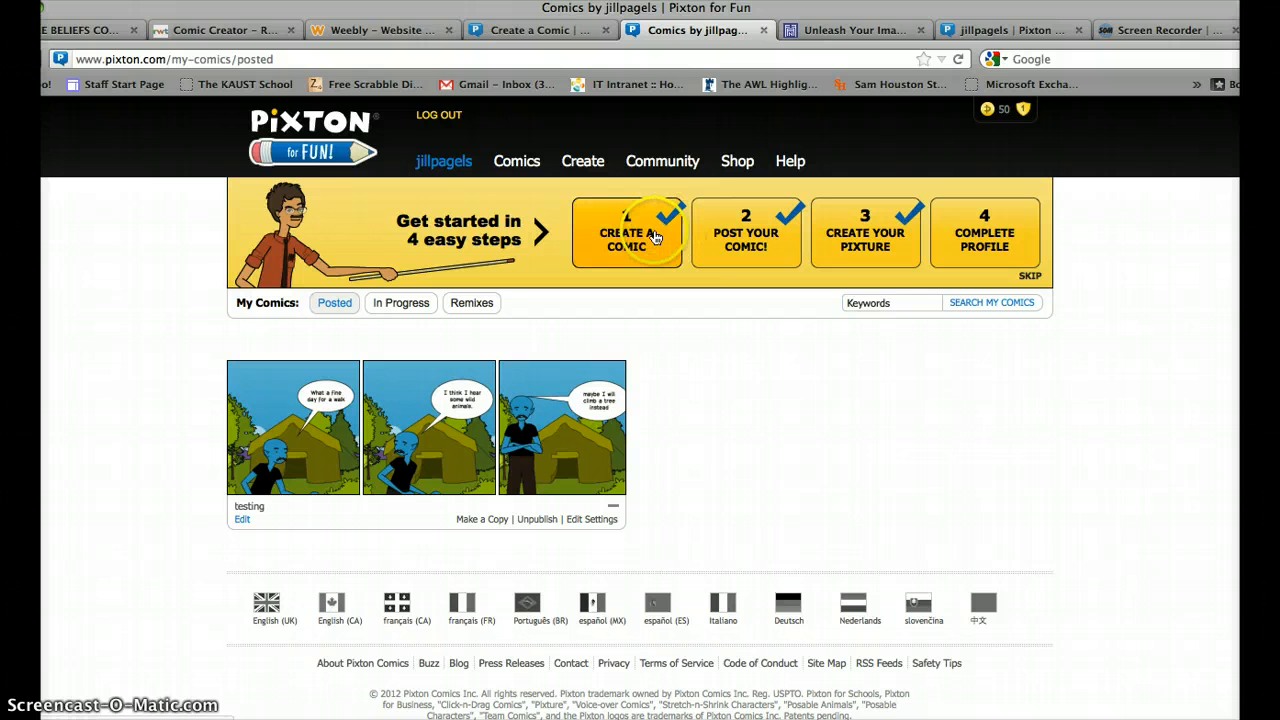
Save the in-progress Capitol comic for later, then reopen the Untitled comic for editing.
click(655, 237)
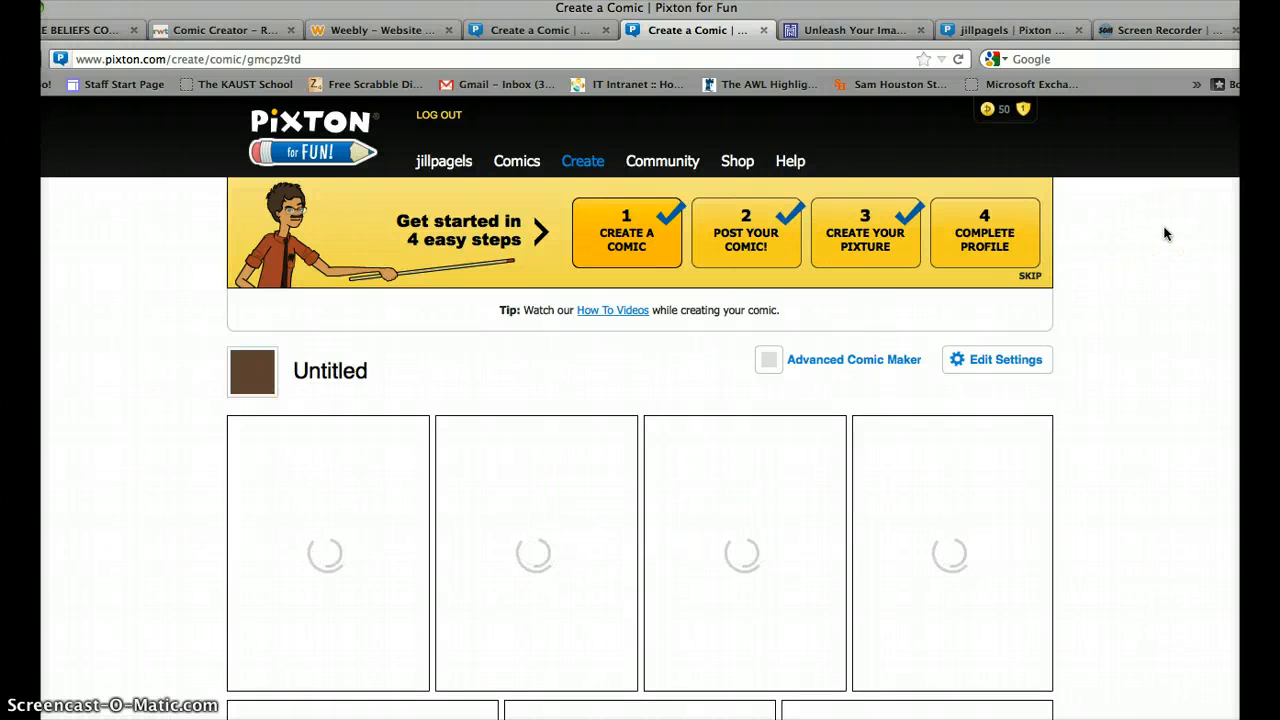
scroll(1165, 234, down, 5)
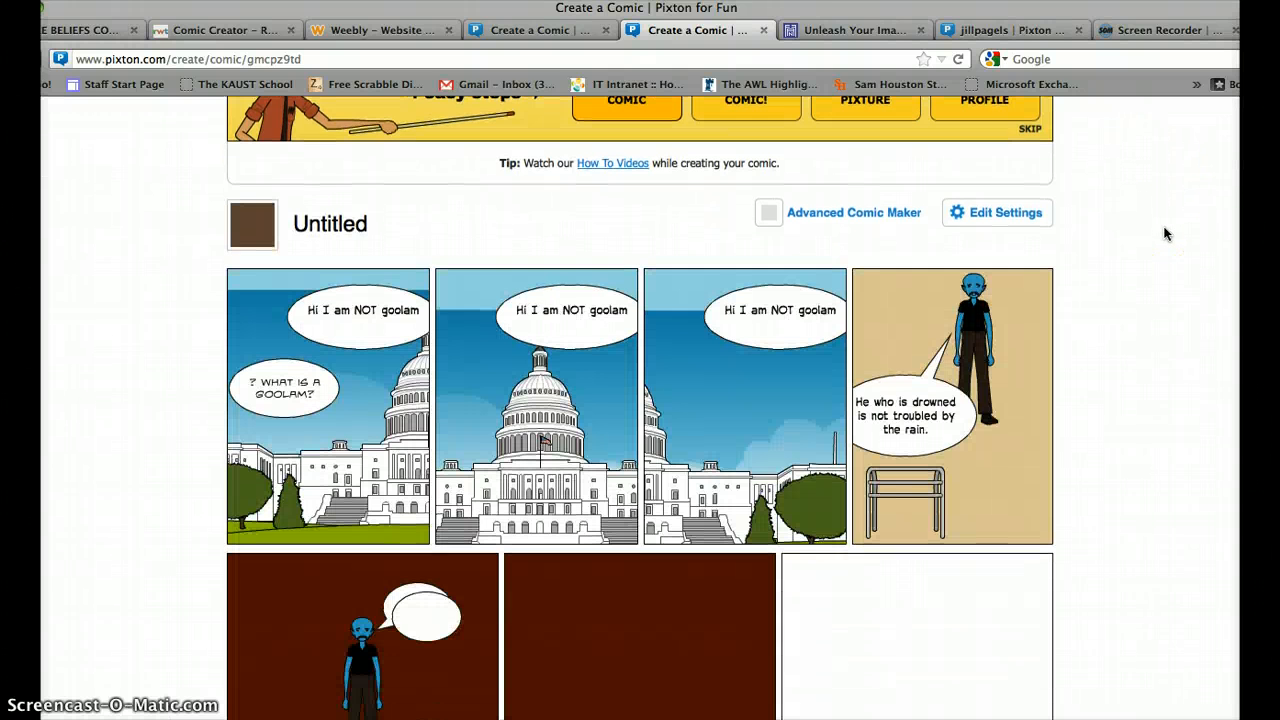
scroll(1165, 234, up, 5)
scroll(1165, 234, down, 6)
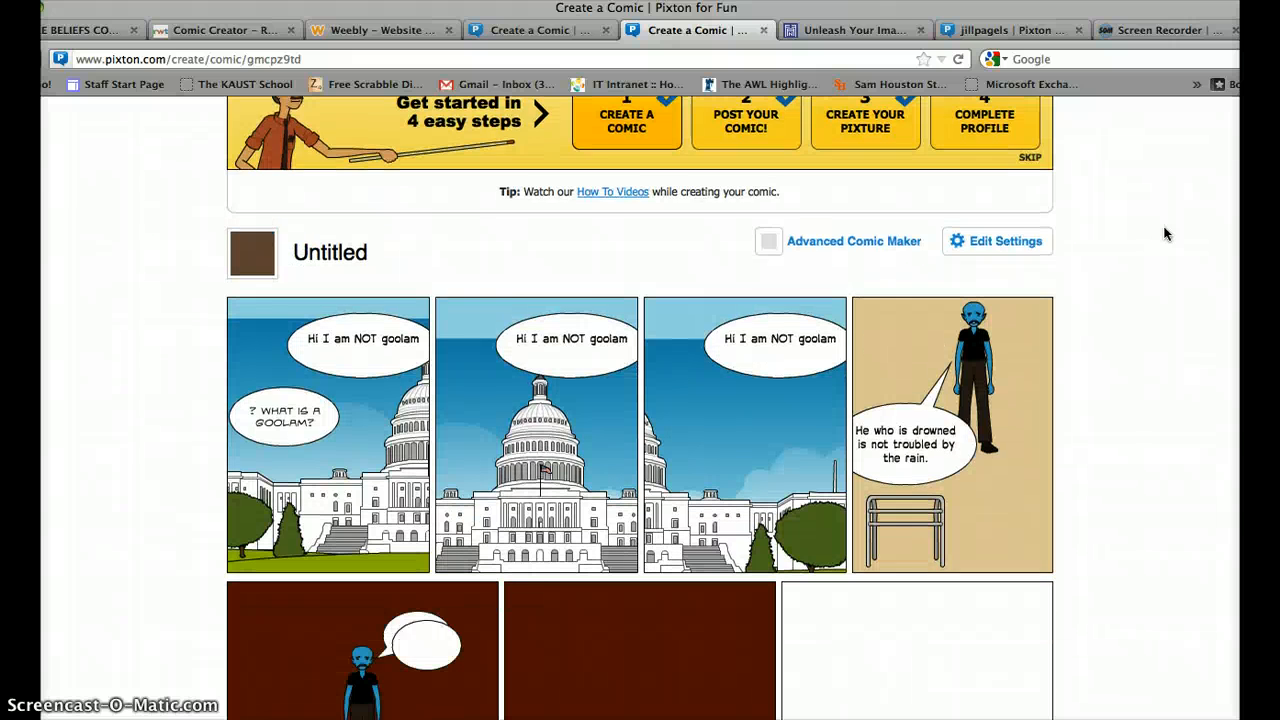
scroll(1165, 234, down, 5)
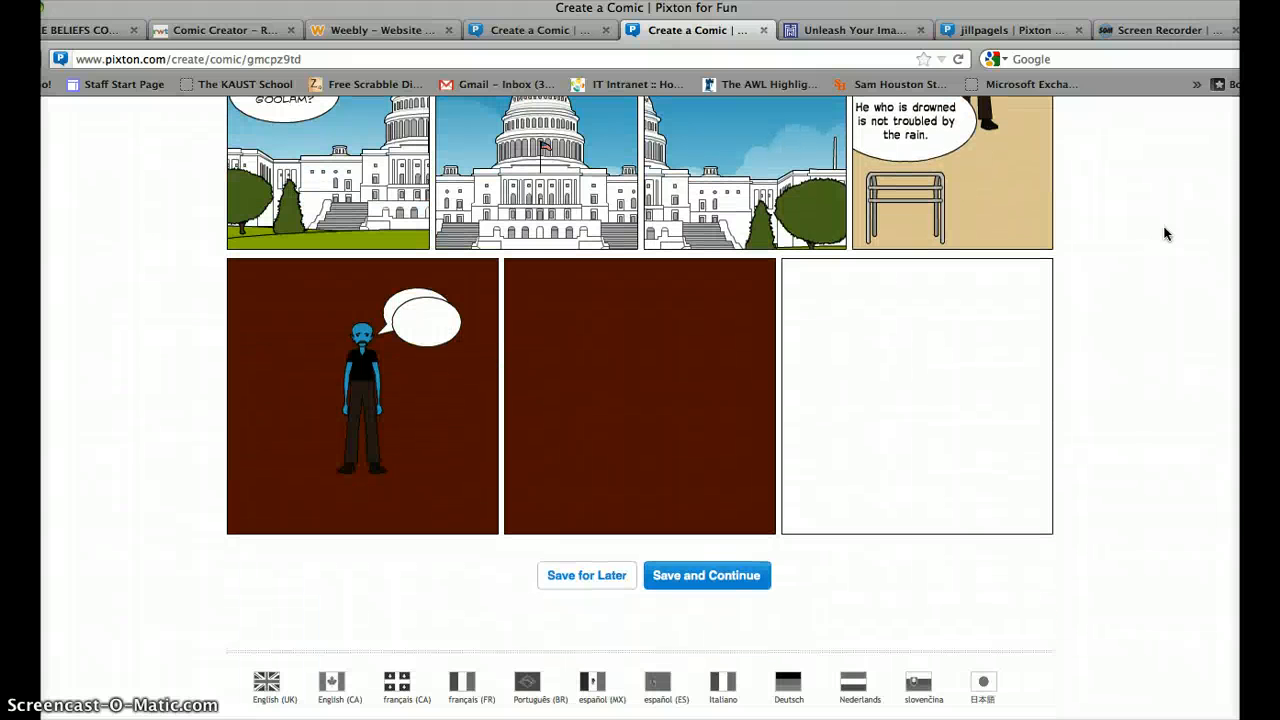
click(598, 577)
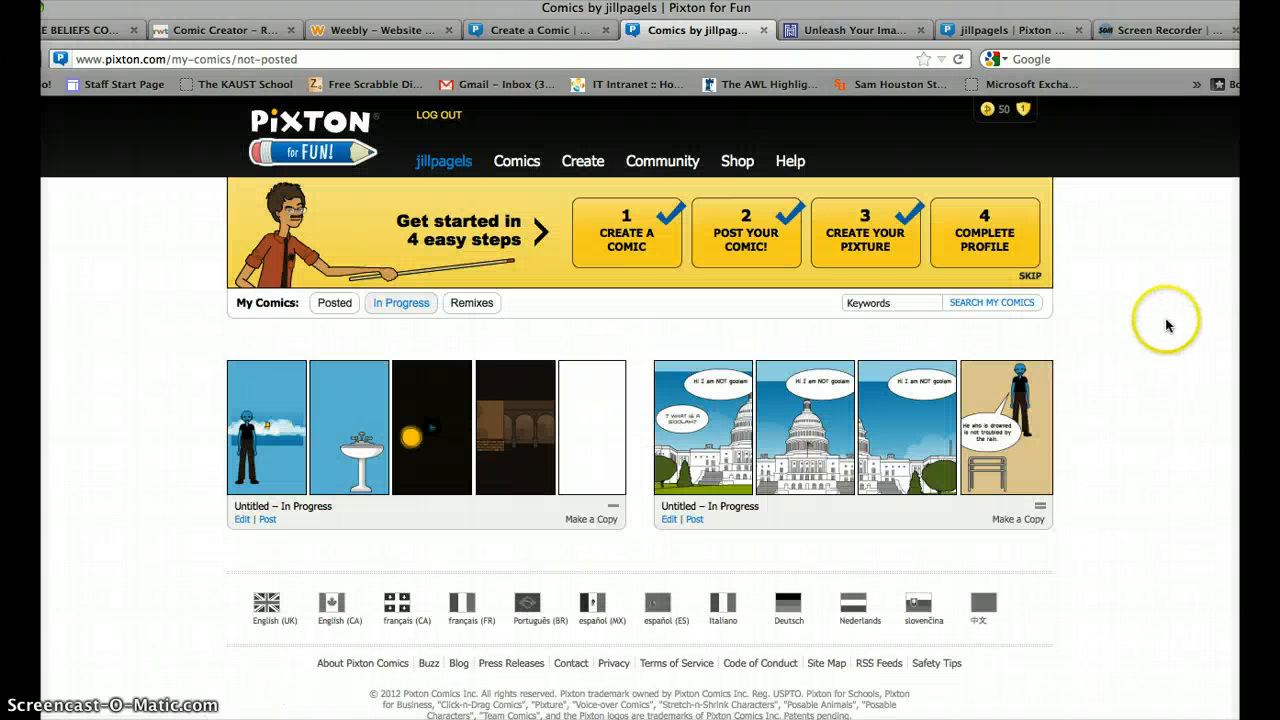
click(628, 252)
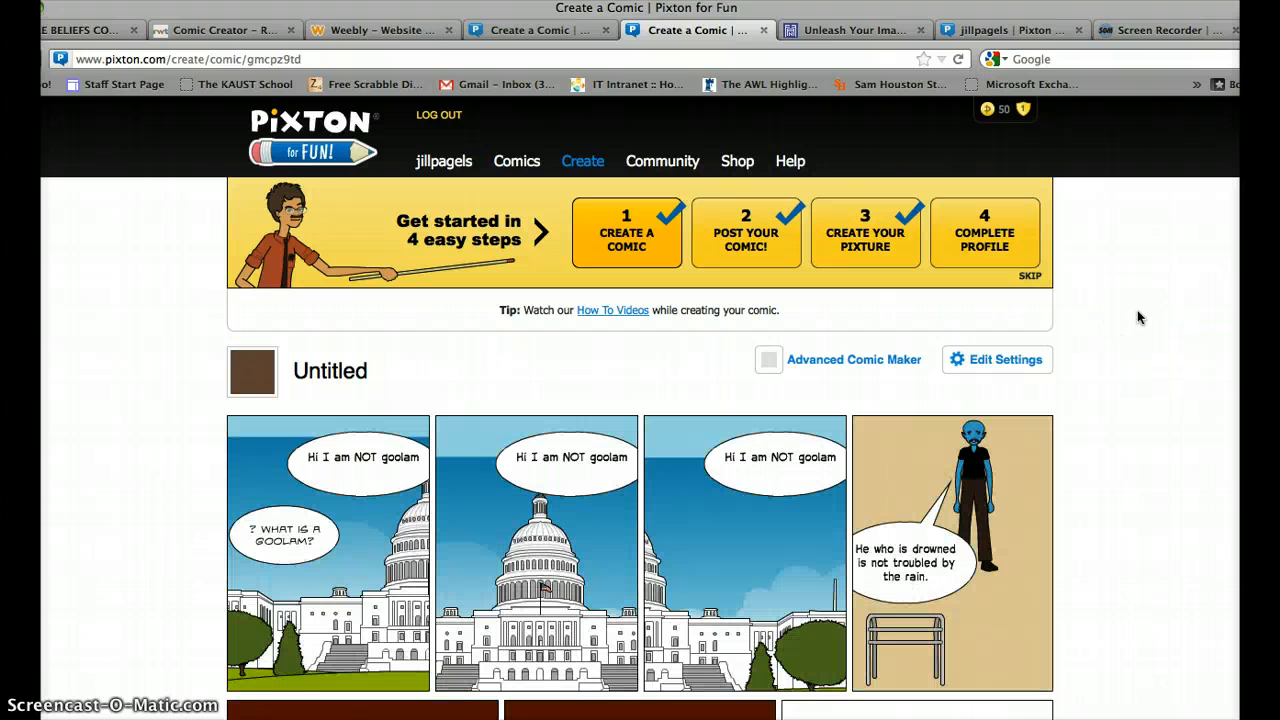
Attempt Save and Continue, then return to the editor to resave the flagged panel 3 in row 2.
right_click(1139, 317)
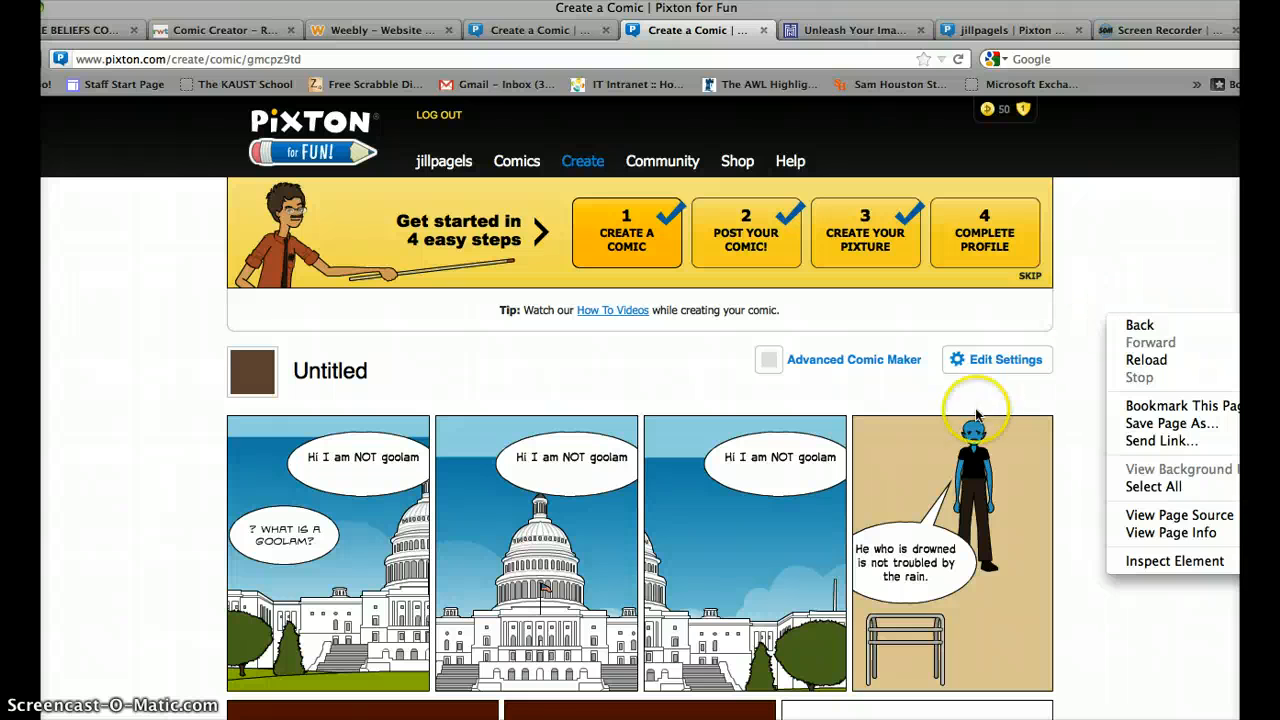
click(1156, 264)
scroll(1146, 263, down, 10)
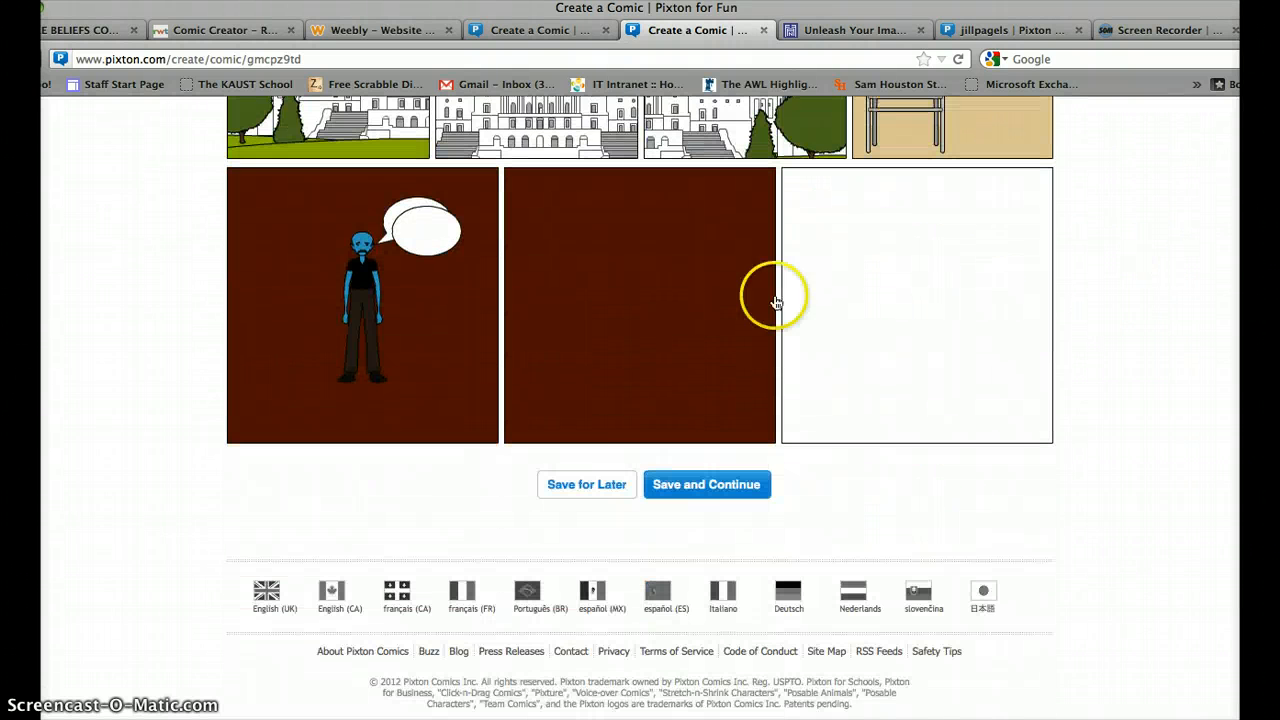
click(697, 492)
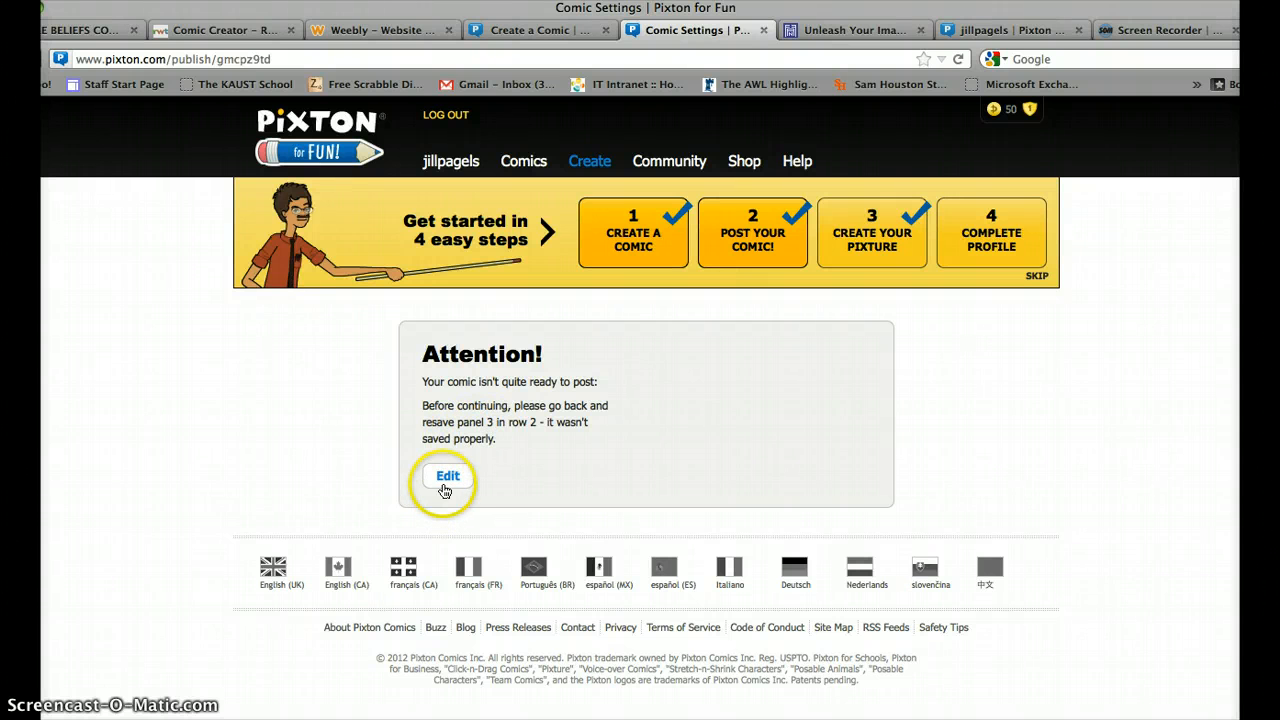
click(445, 487)
click(445, 487)
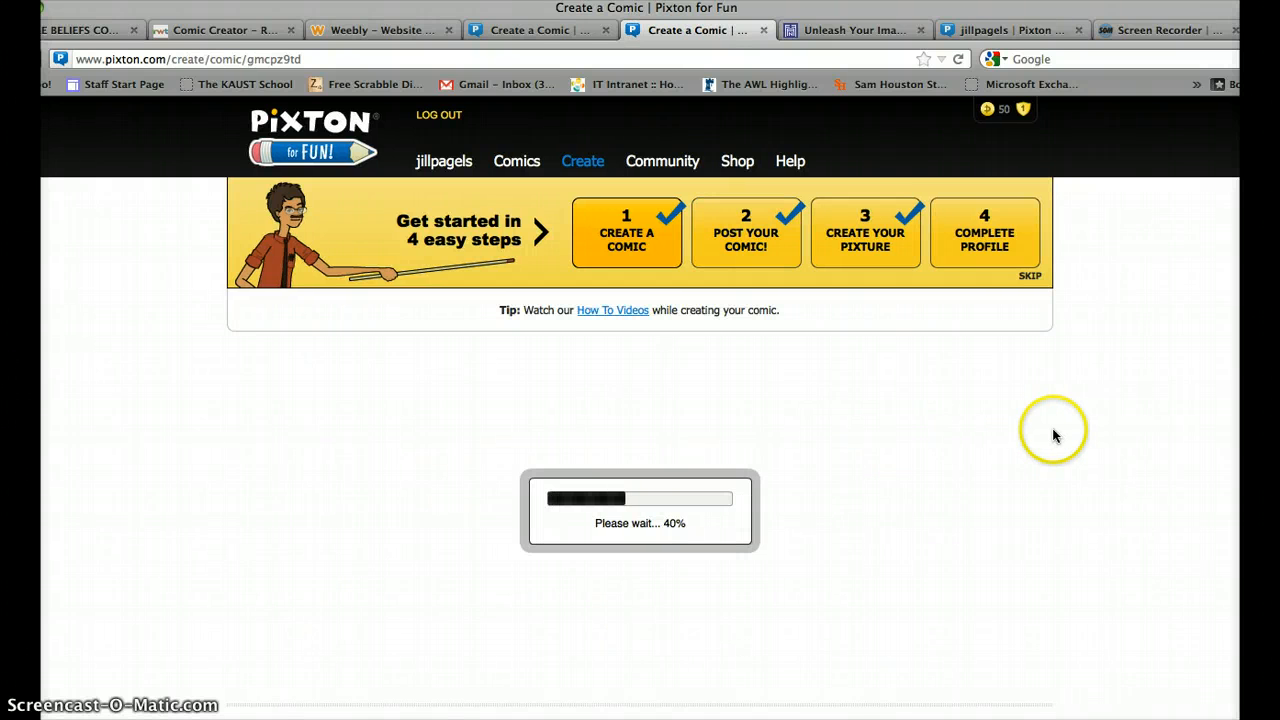
click(1190, 340)
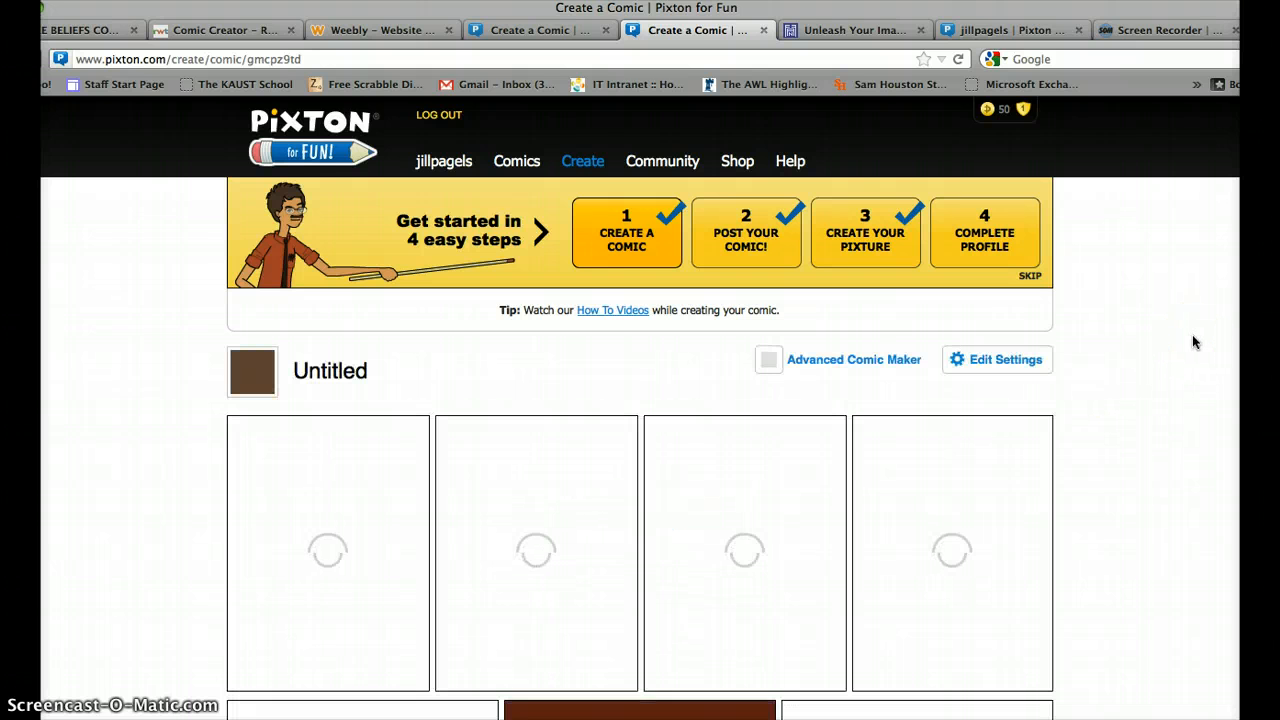
Add a bicycle prop to the empty sixth panel (row 2, panel 3) and save the comic.
scroll(1192, 337, down, 3)
click(914, 571)
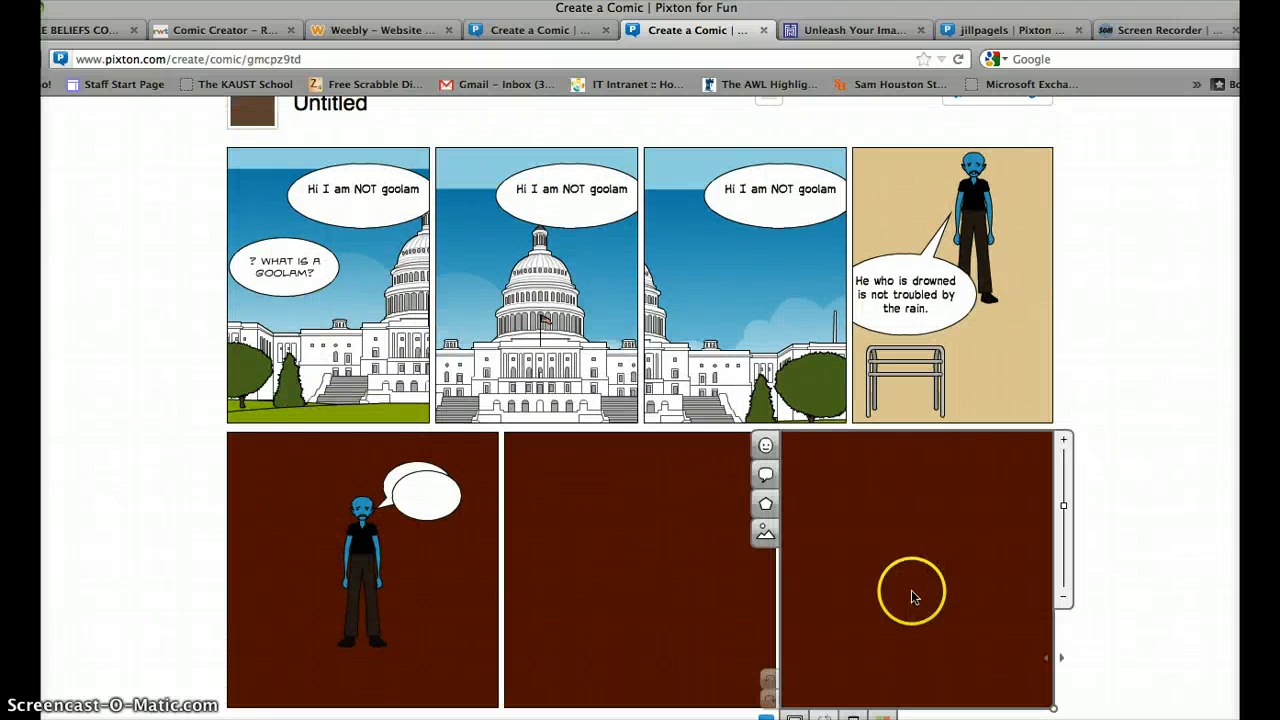
click(766, 504)
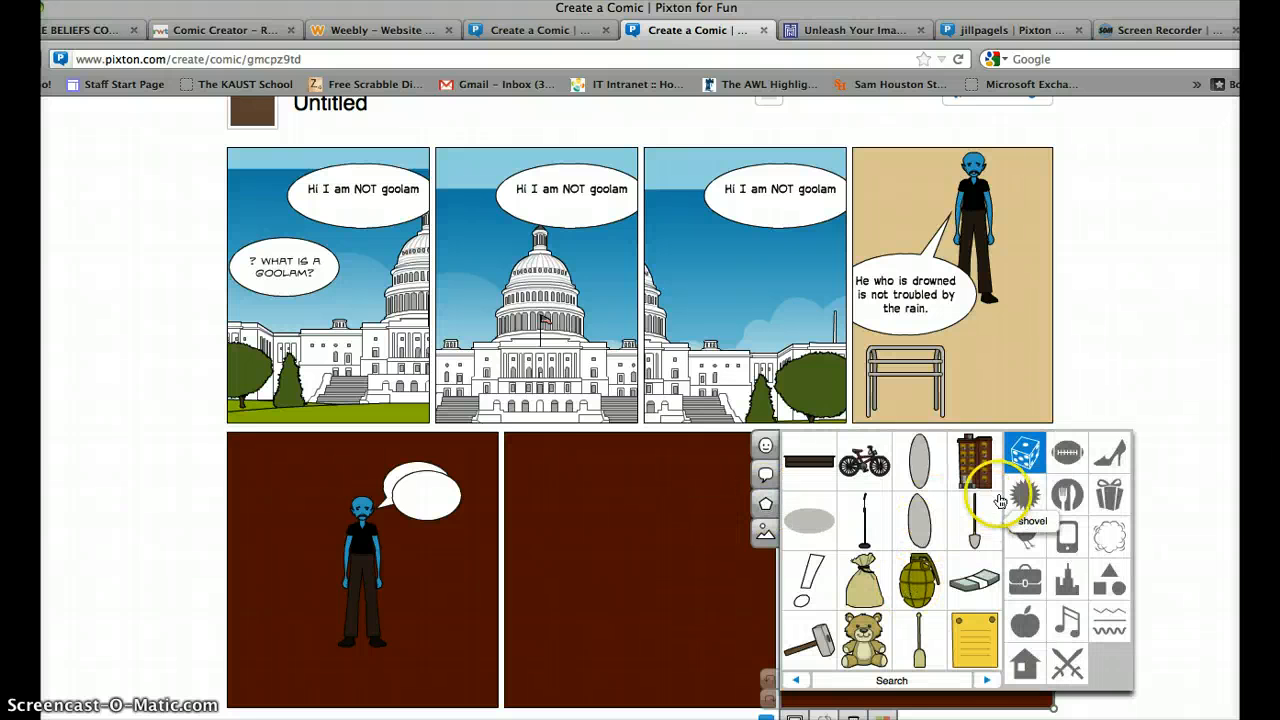
click(862, 462)
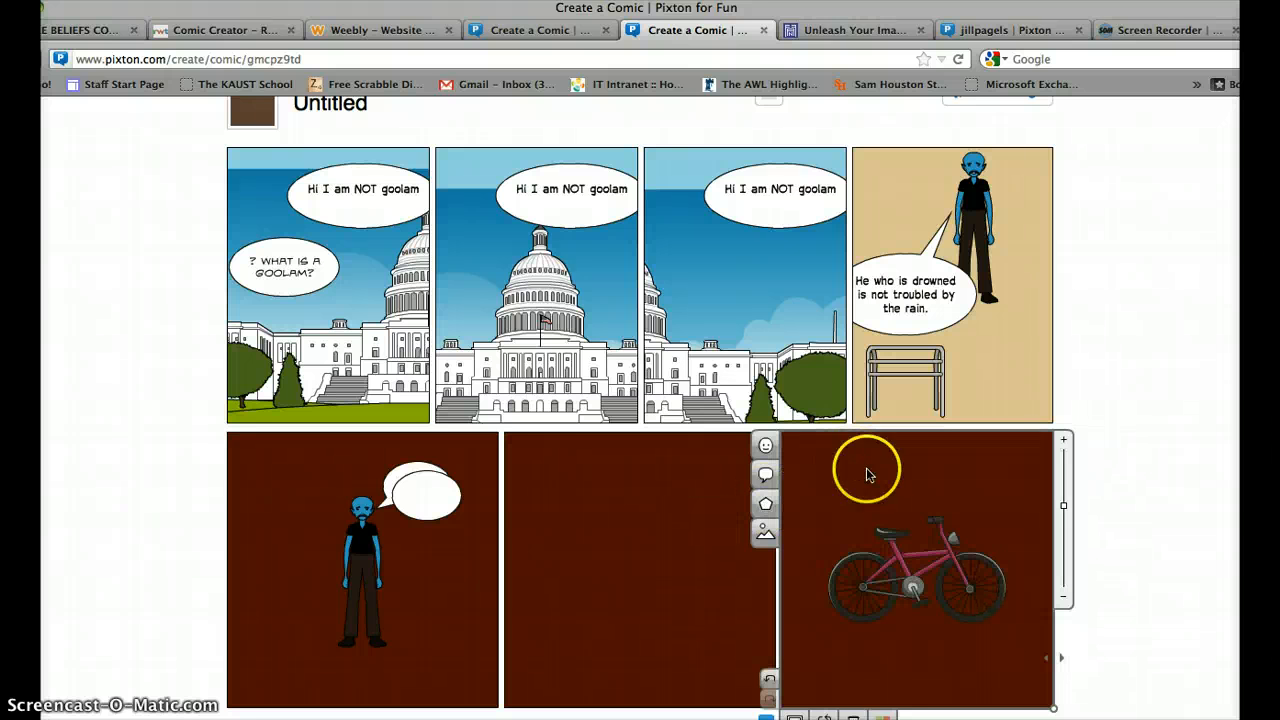
right_click(1149, 586)
click(1125, 458)
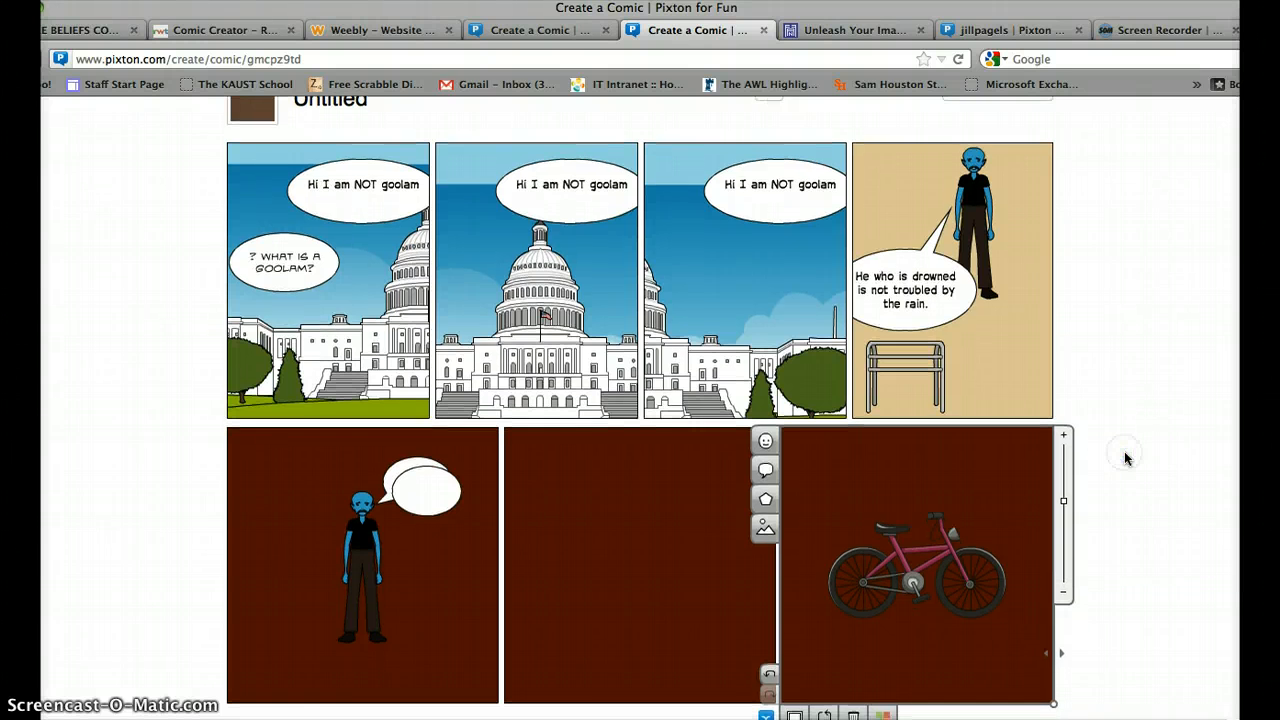
scroll(1125, 458, down, 5)
click(706, 531)
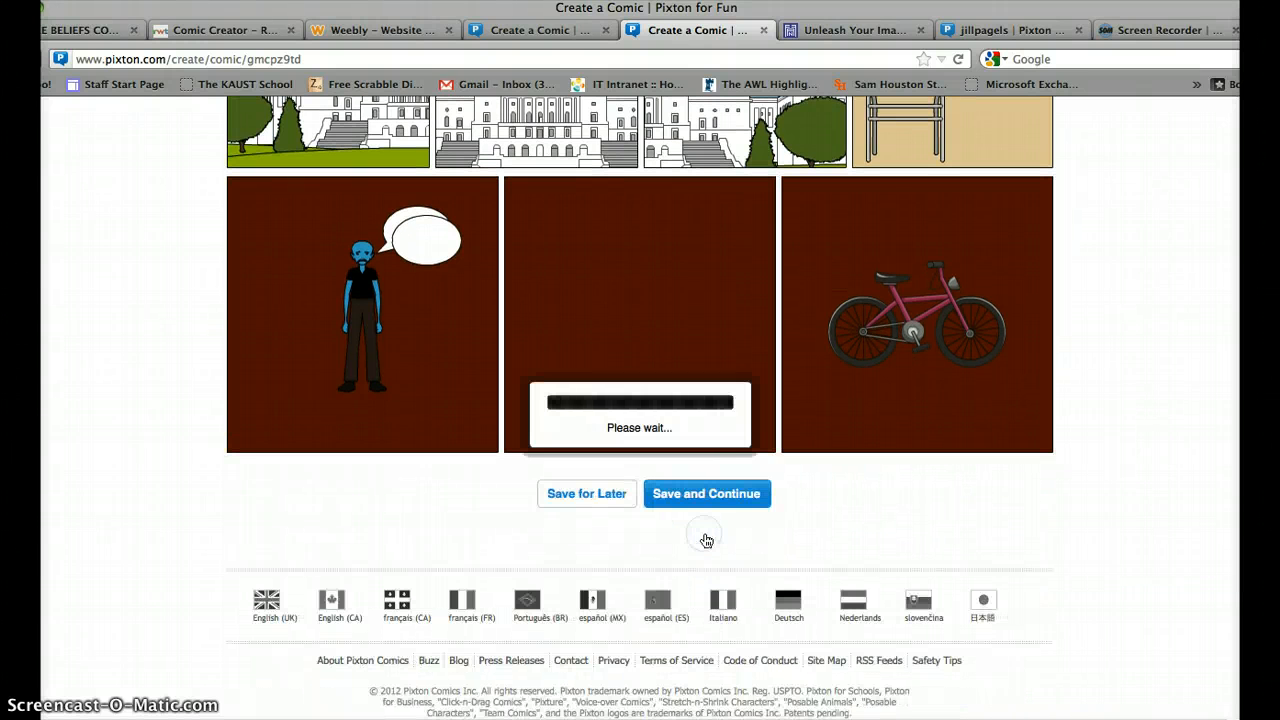
Go to the posting settings and title the comic 'the other test'.
click(703, 493)
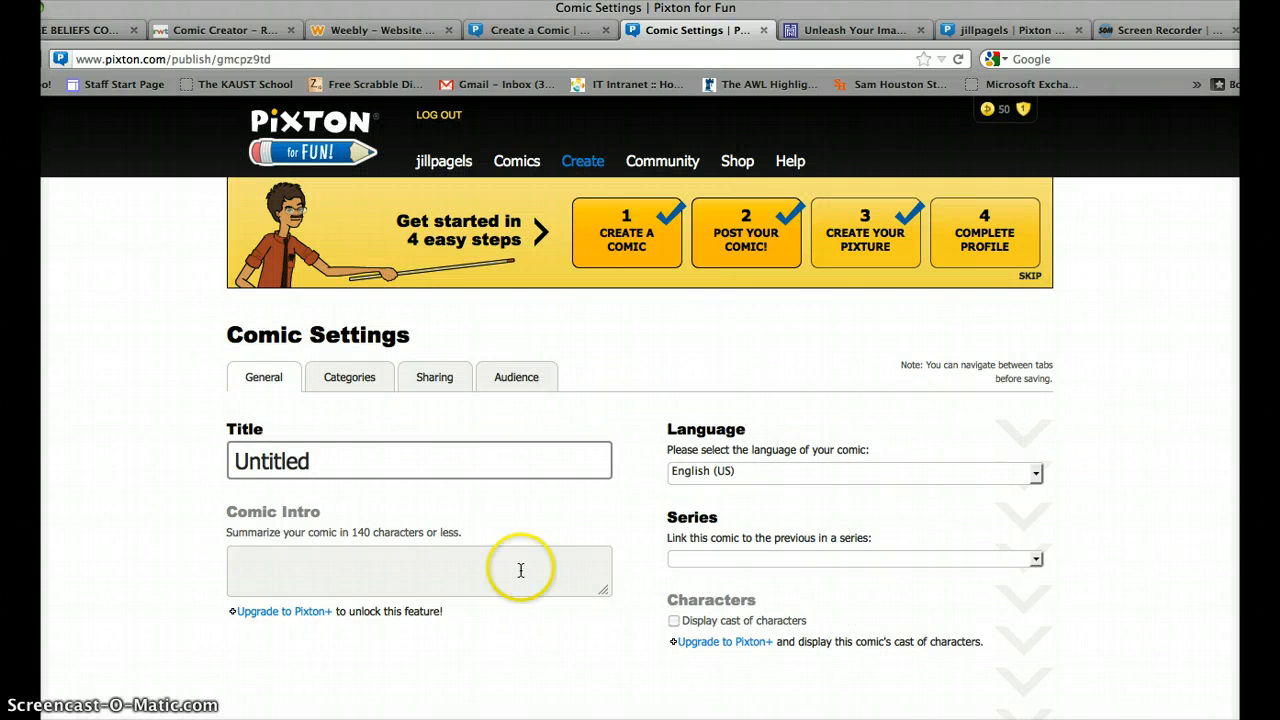
click(227, 460)
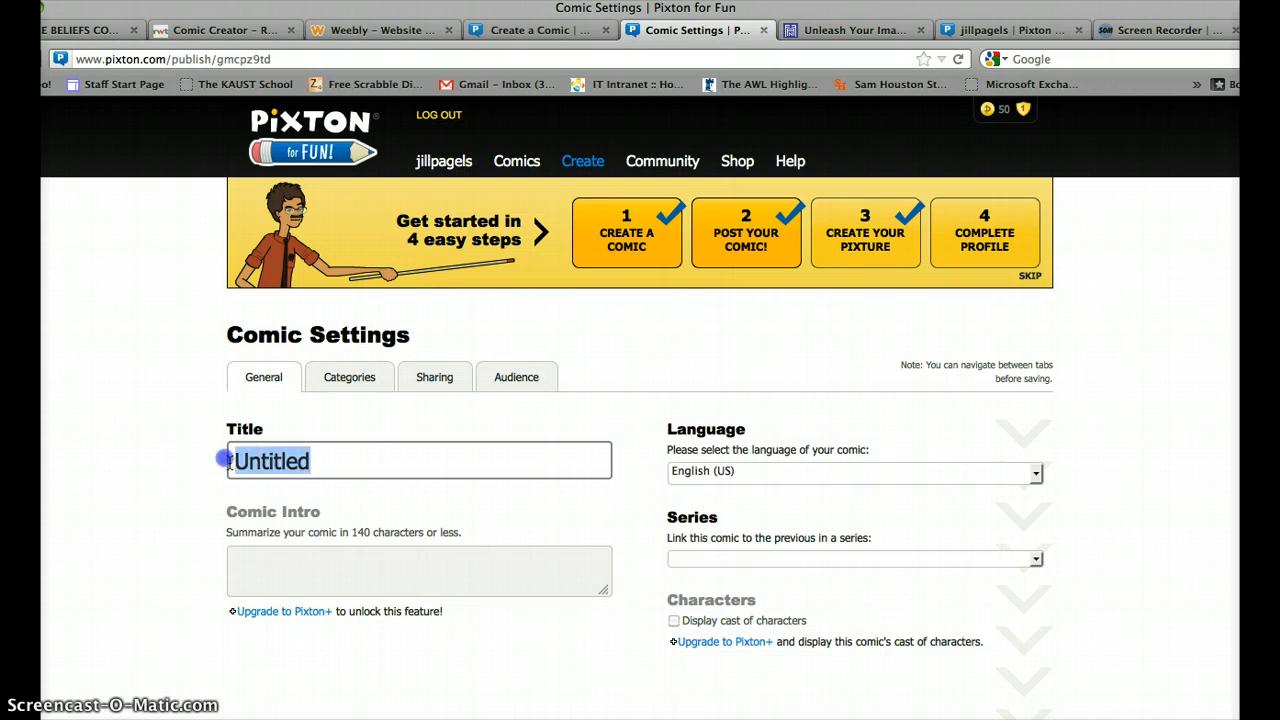
text(the other )
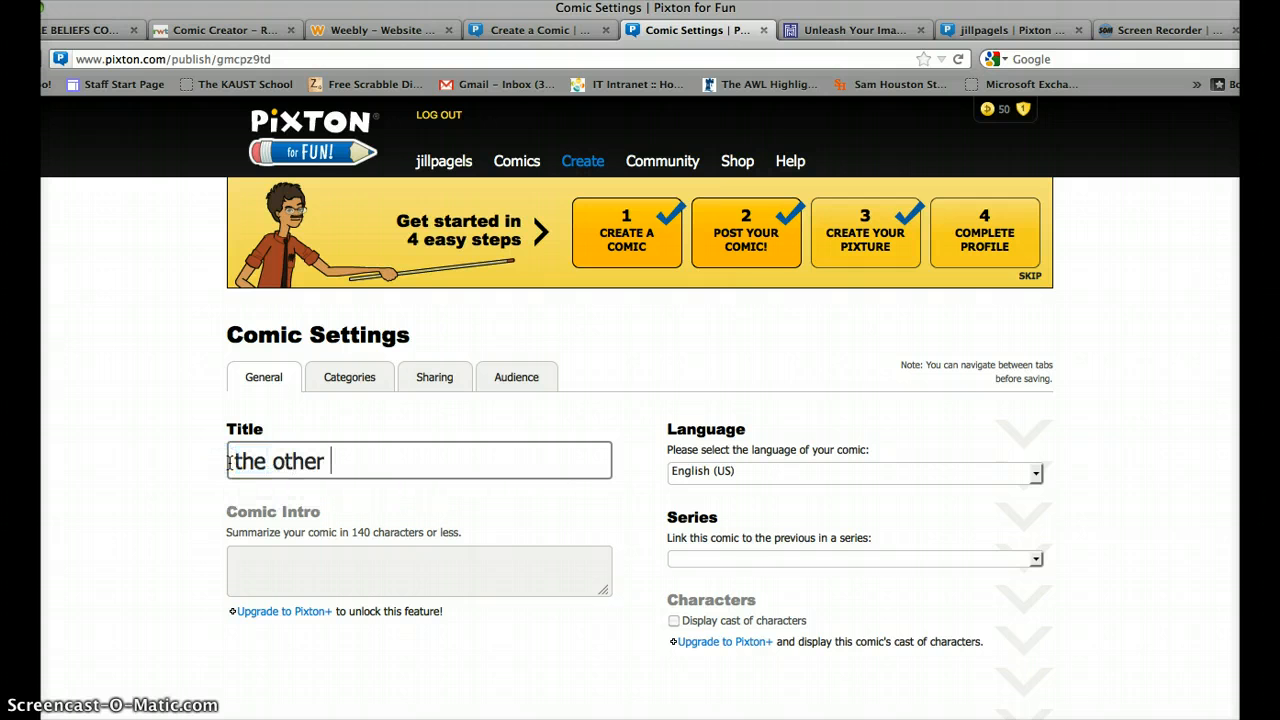
text(test)
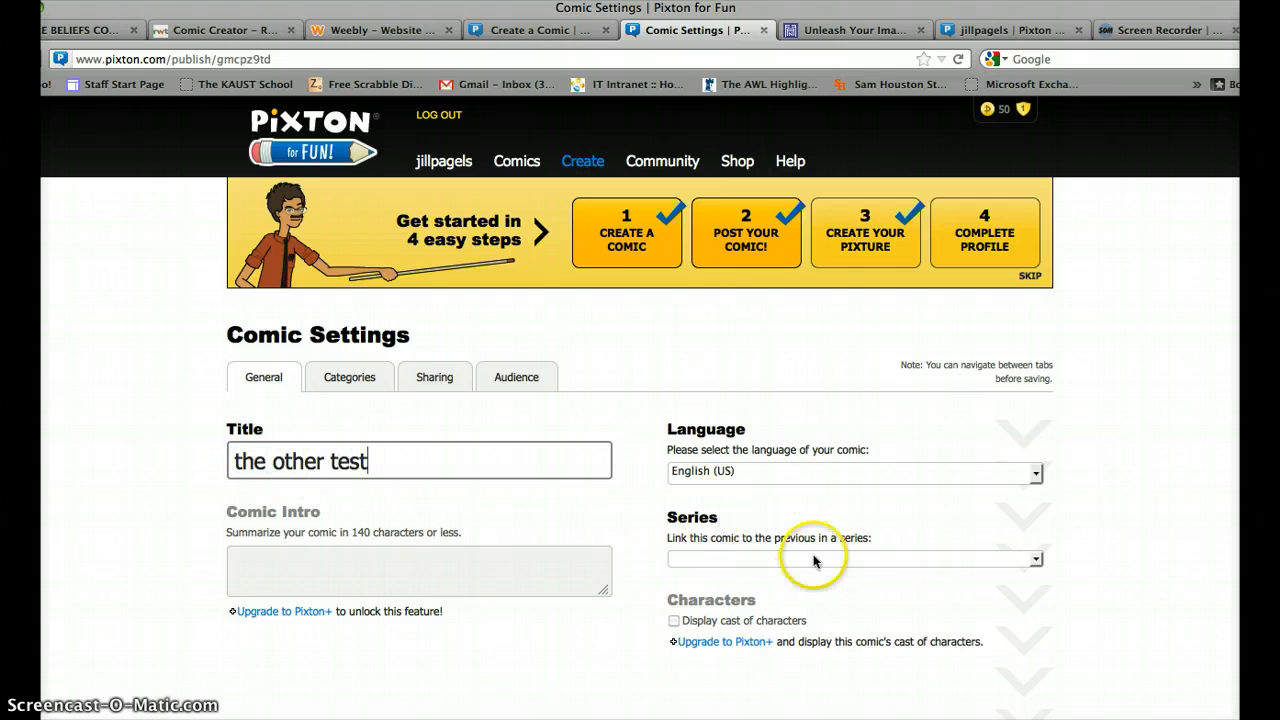
Assign the comic to the 'testing' series and post it now.
click(1037, 562)
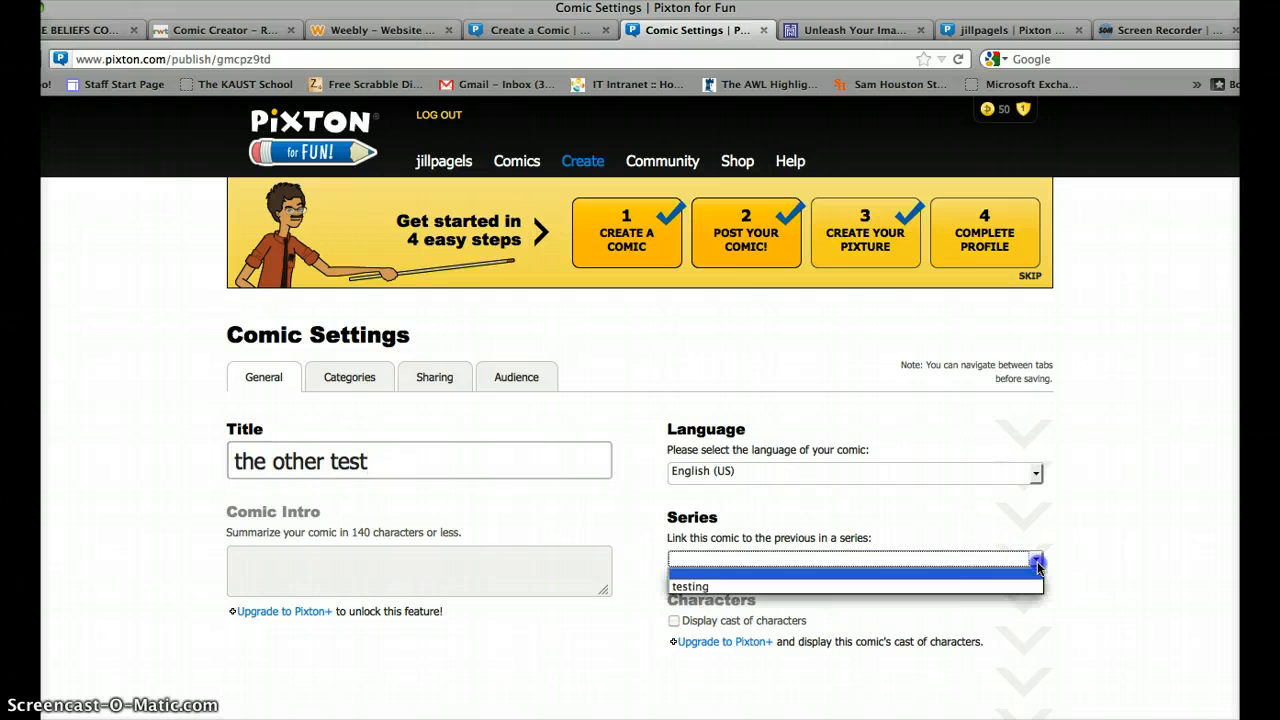
click(972, 588)
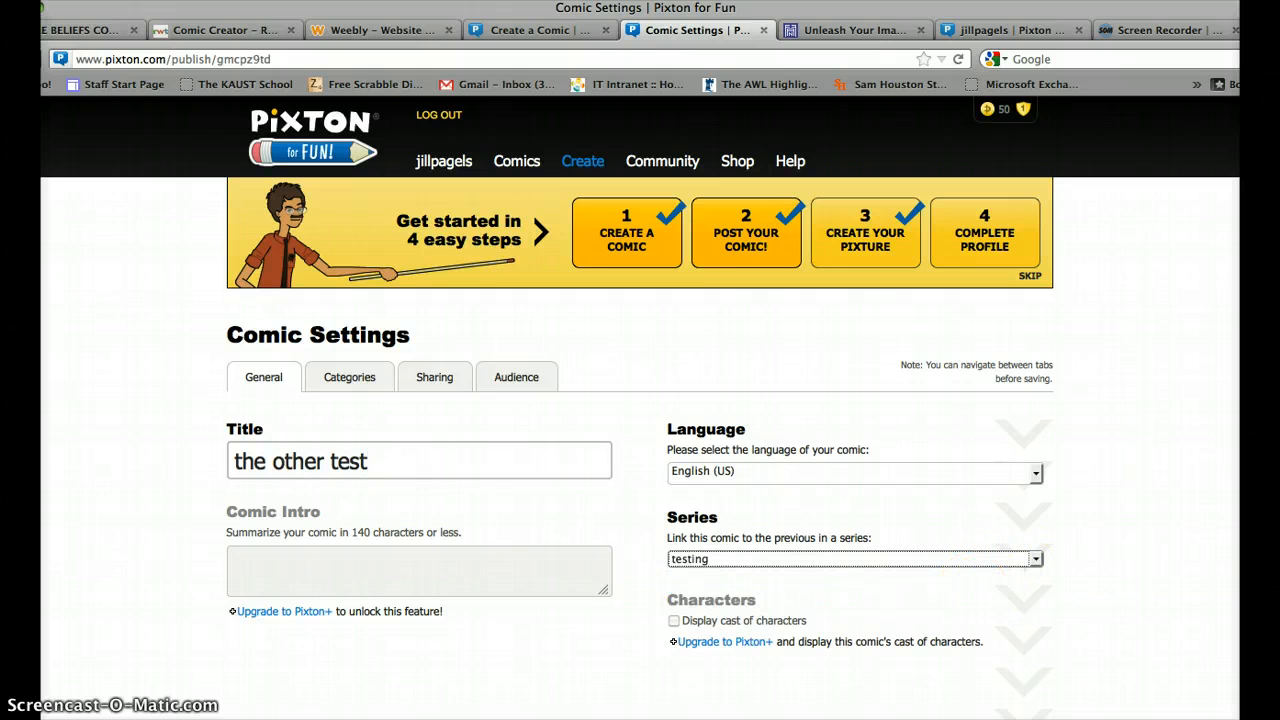
click(1128, 510)
scroll(1120, 510, down, 3)
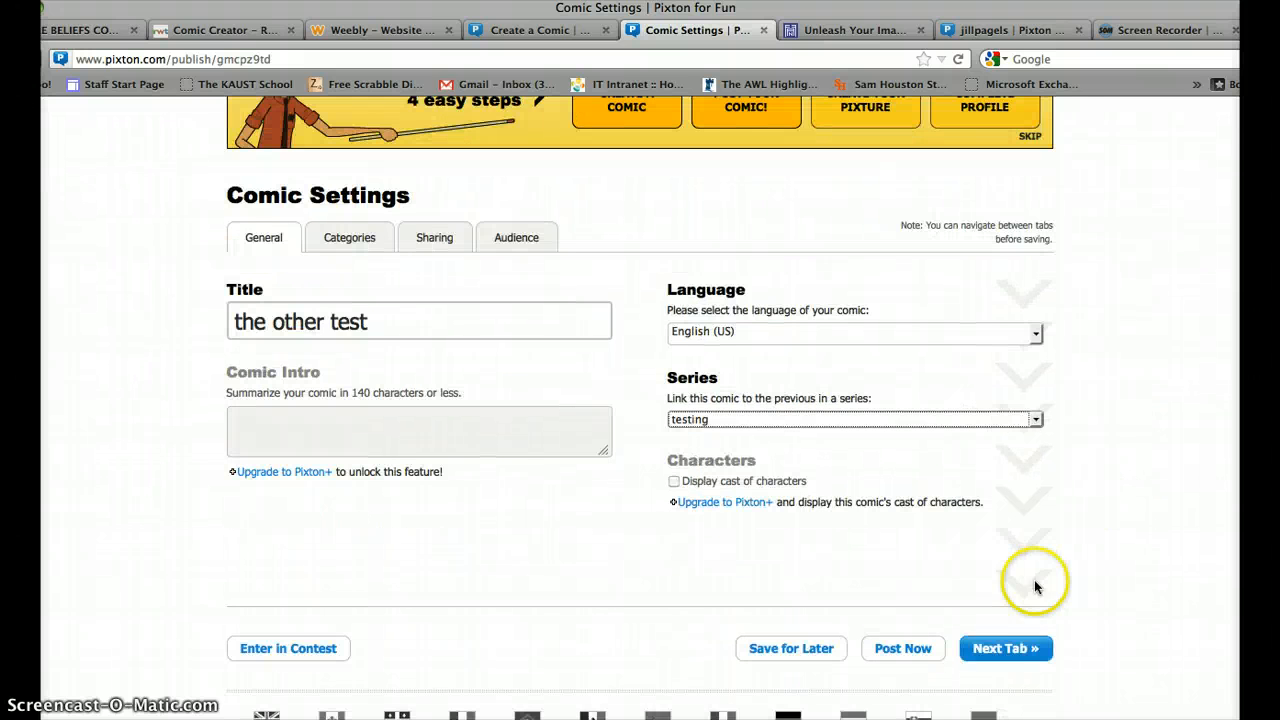
click(916, 656)
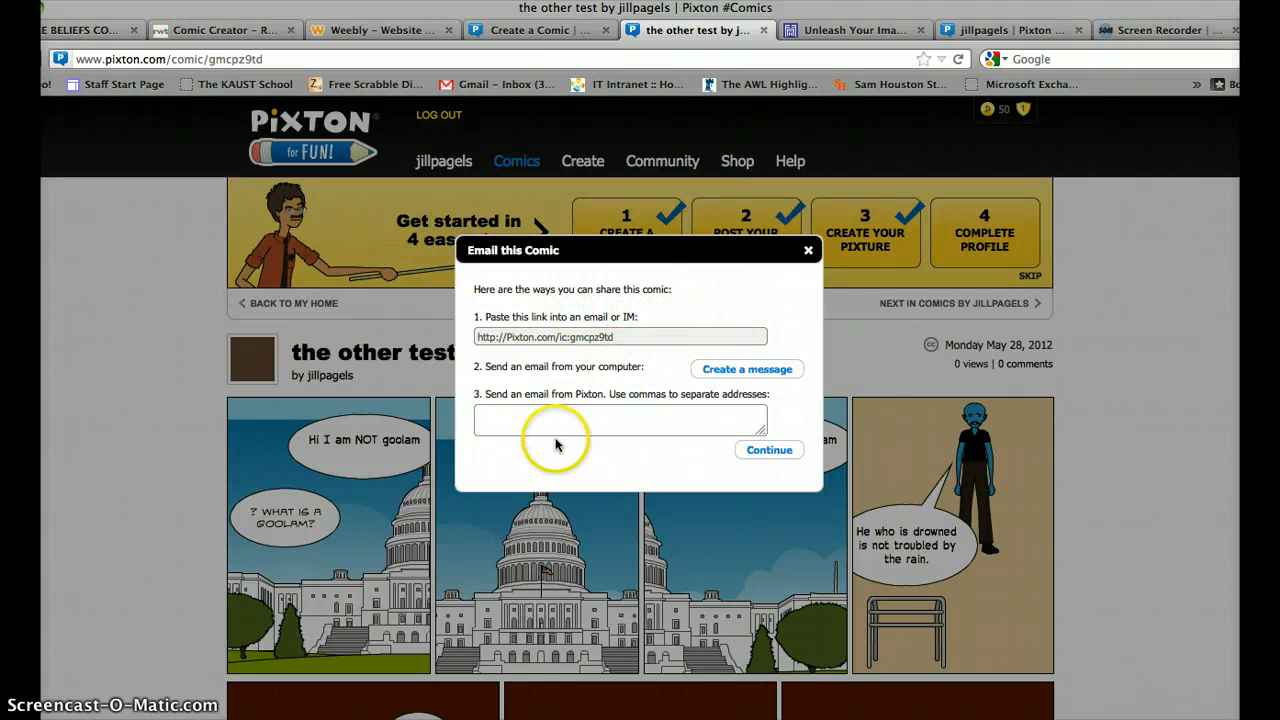
Enter the recipient's e-mail address, fixing a mistaken dot before continuing.
click(537, 408)
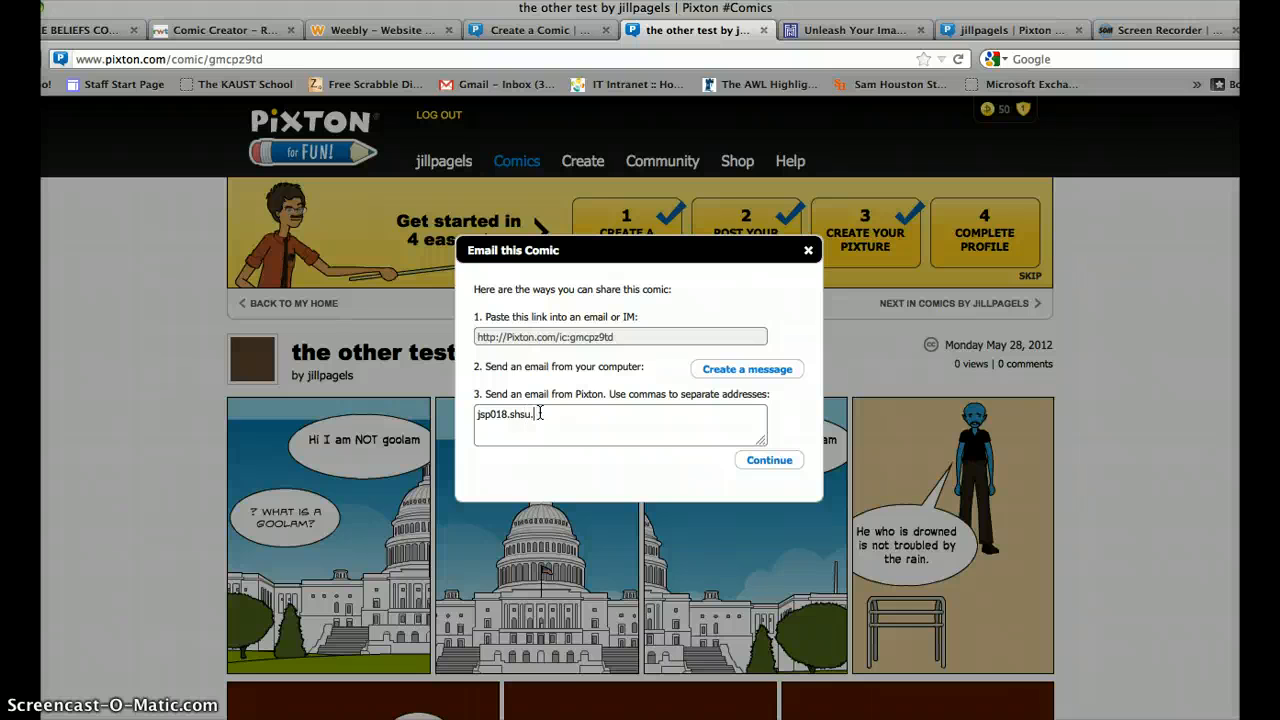
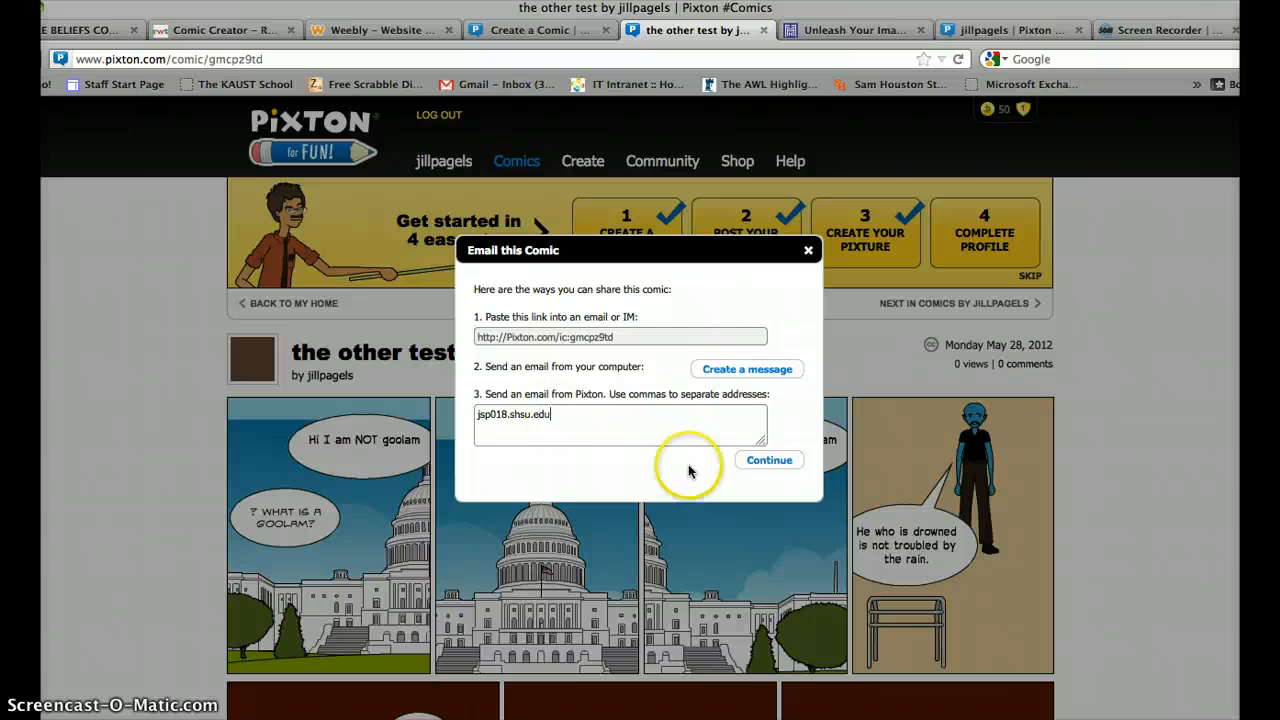
click(769, 461)
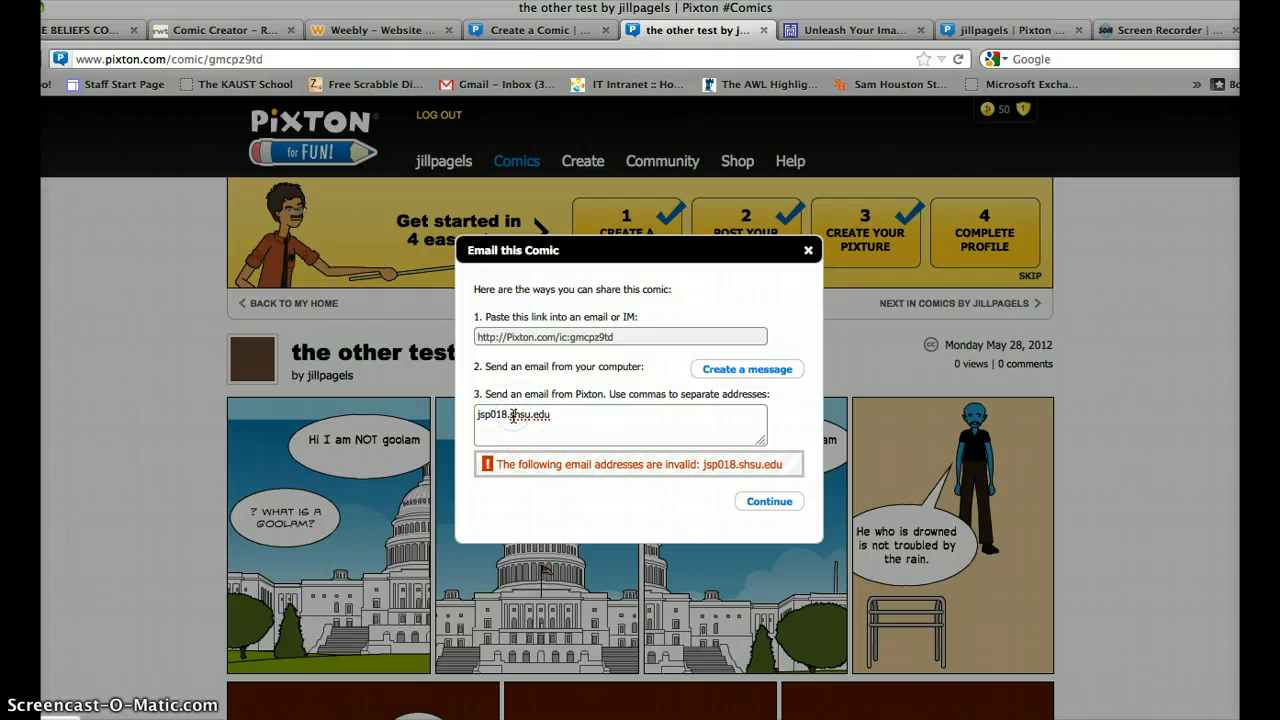
key(BackSpace)
text(@)
click(766, 502)
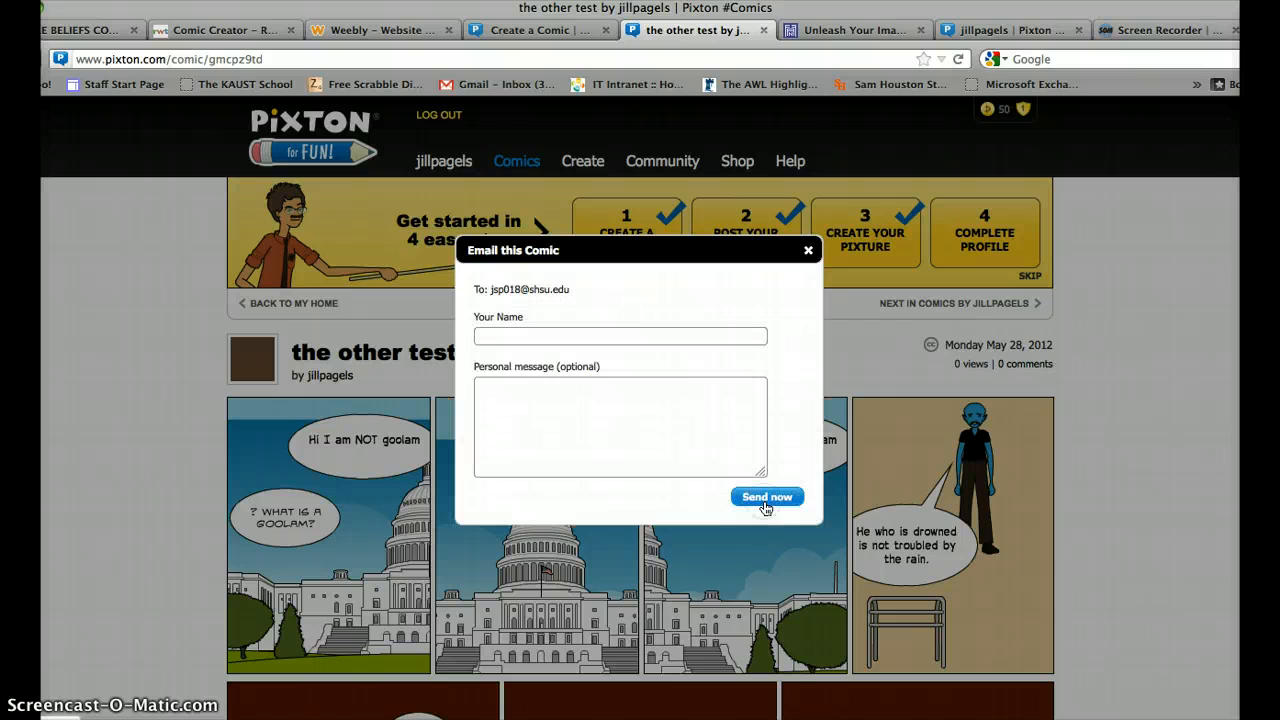
Fill in the sender's name, send the comic, and close the 'Message sent' confirmation.
click(641, 336)
text(ji)
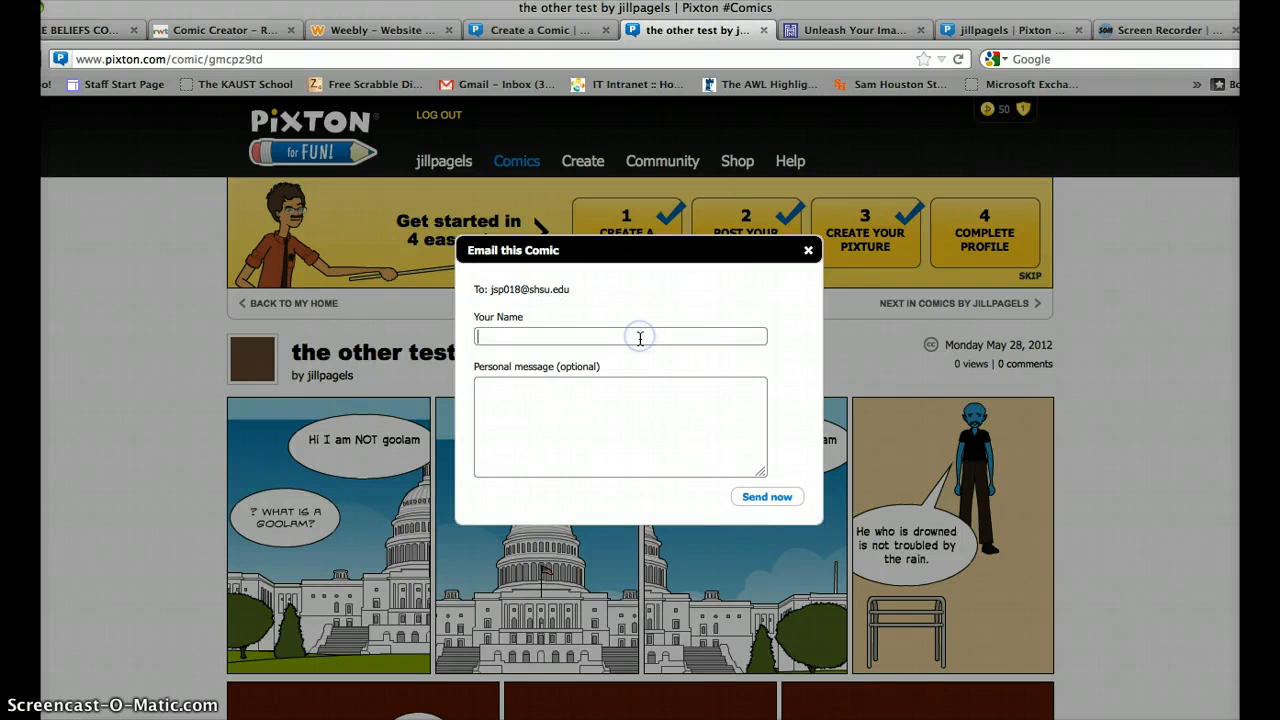
text(ll)
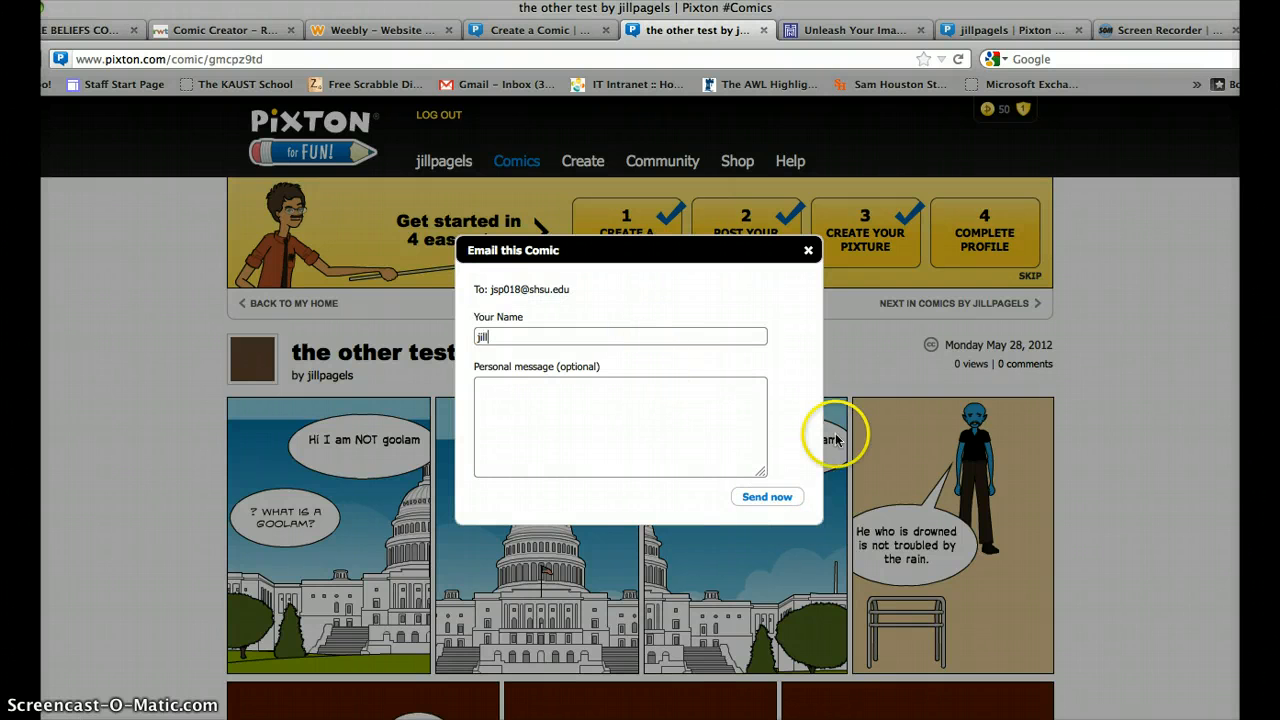
click(778, 498)
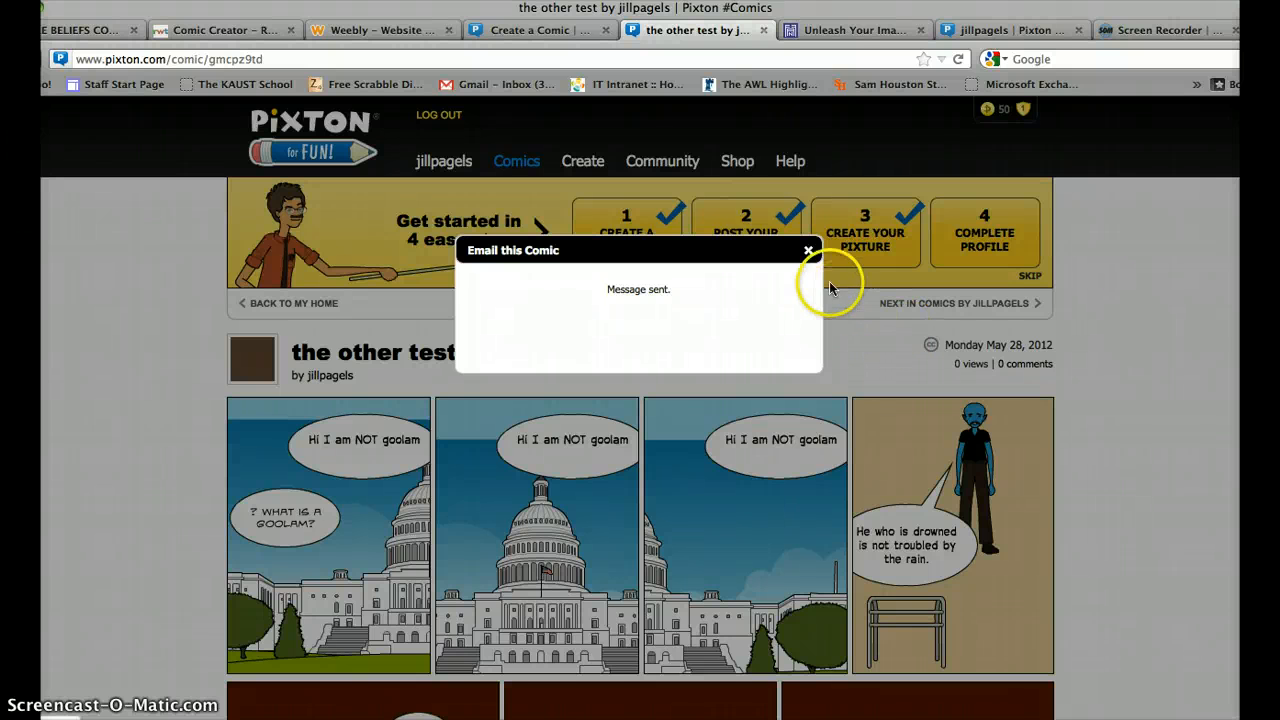
right_click(812, 259)
right_click(812, 258)
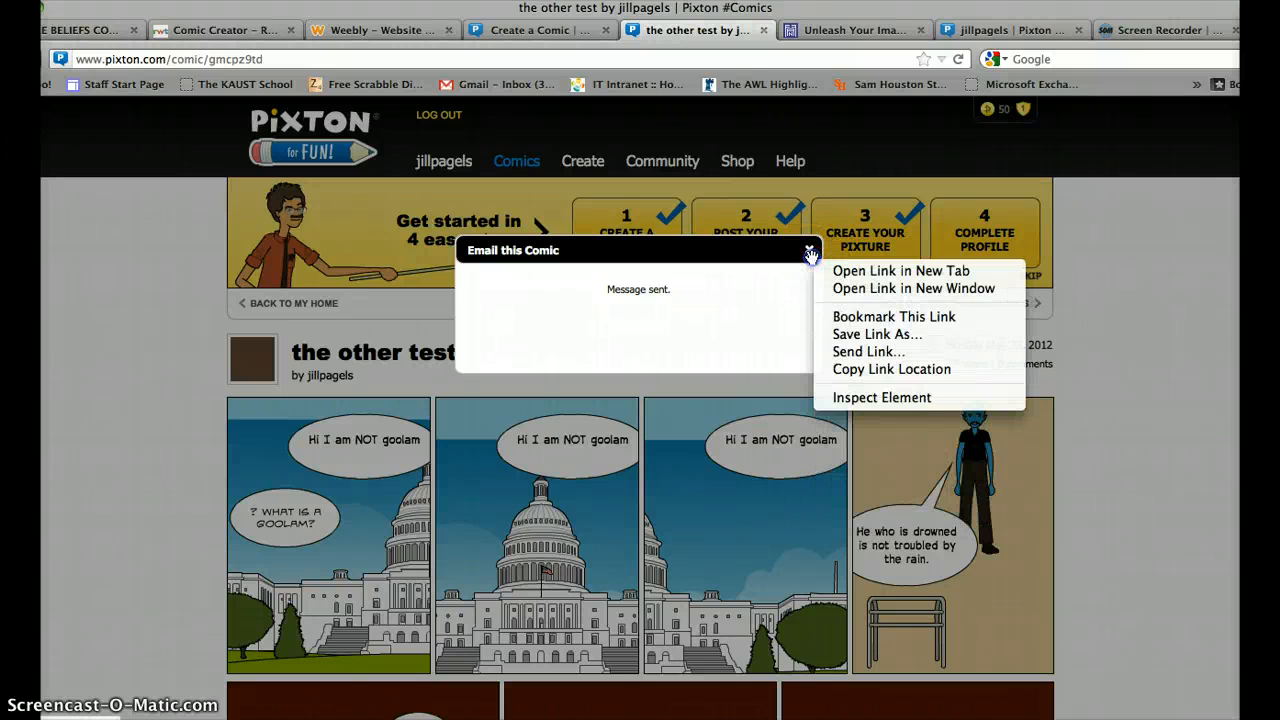
click(811, 254)
click(810, 252)
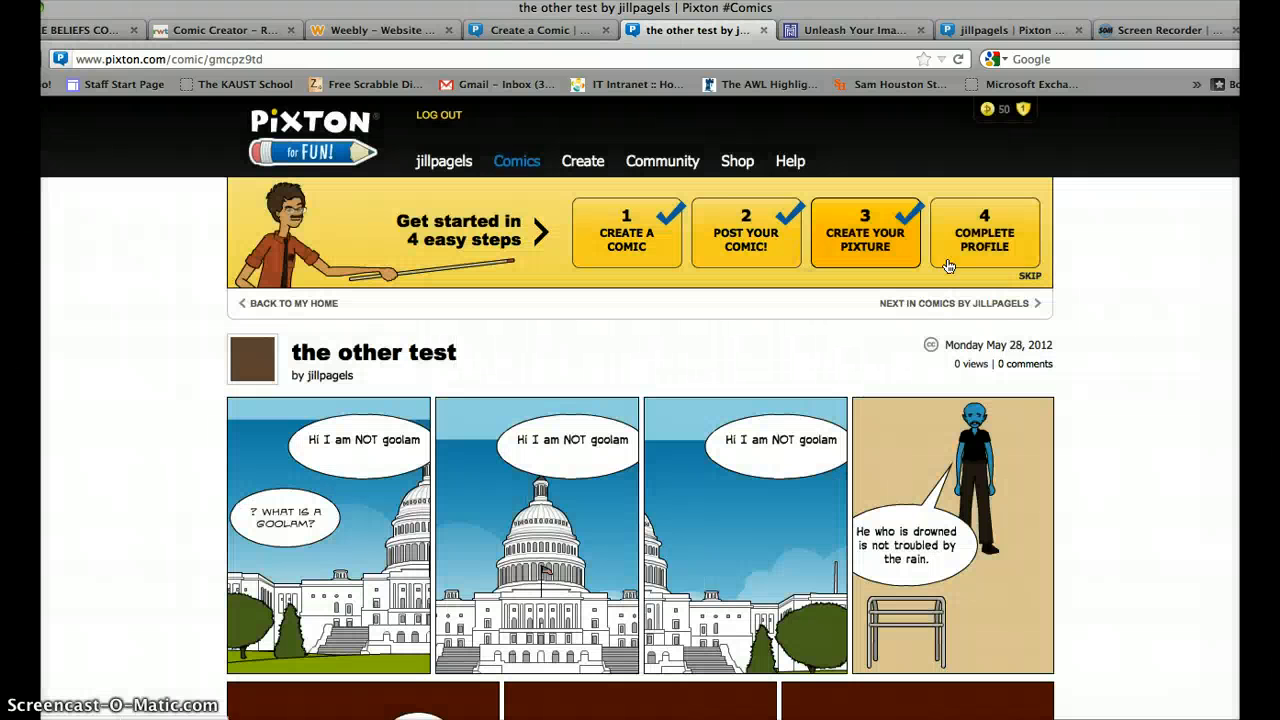
Comment under 'the other test' that the text works, asking to explain the bike's symbolism.
right_click(1116, 292)
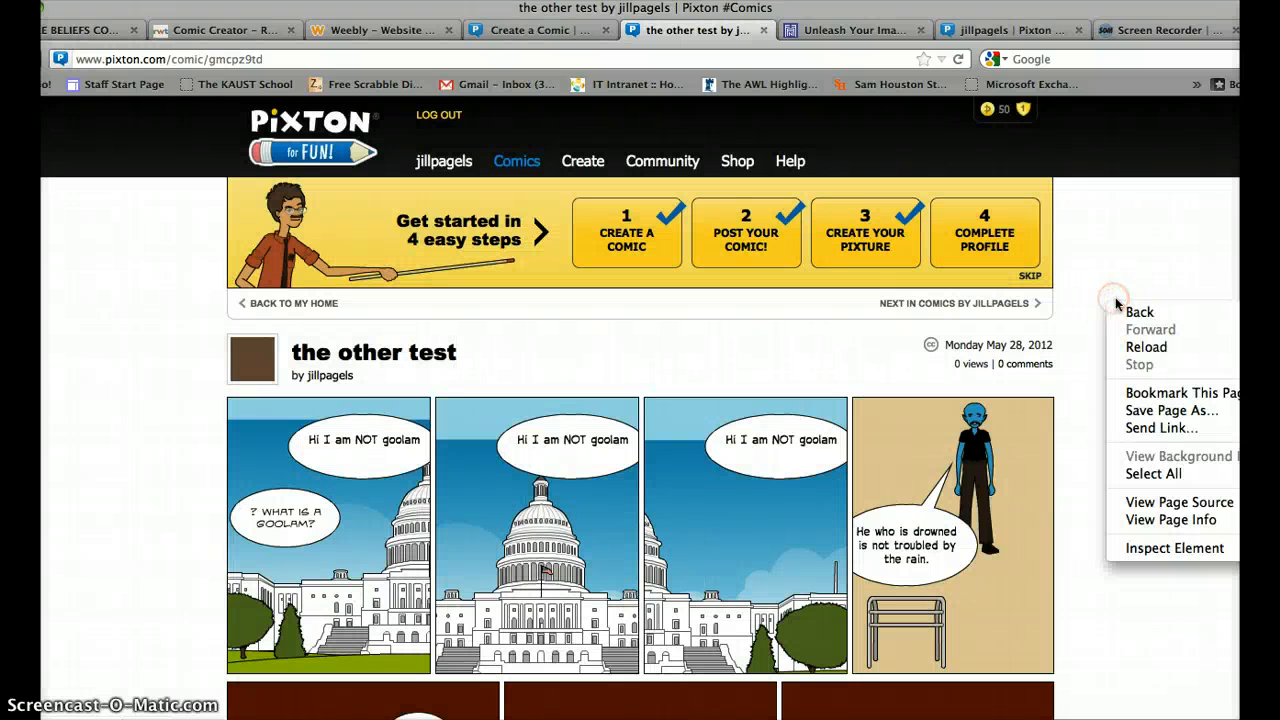
click(1143, 266)
scroll(1143, 266, down, 10)
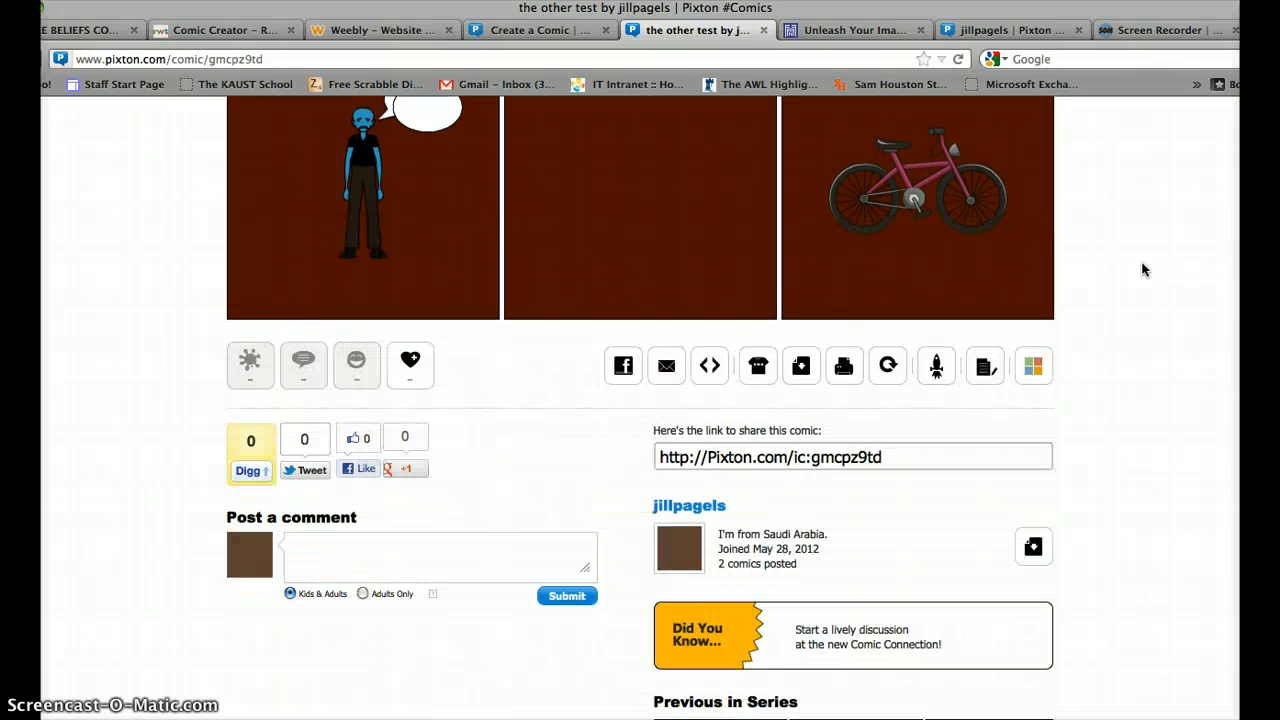
click(330, 575)
text(I really li)
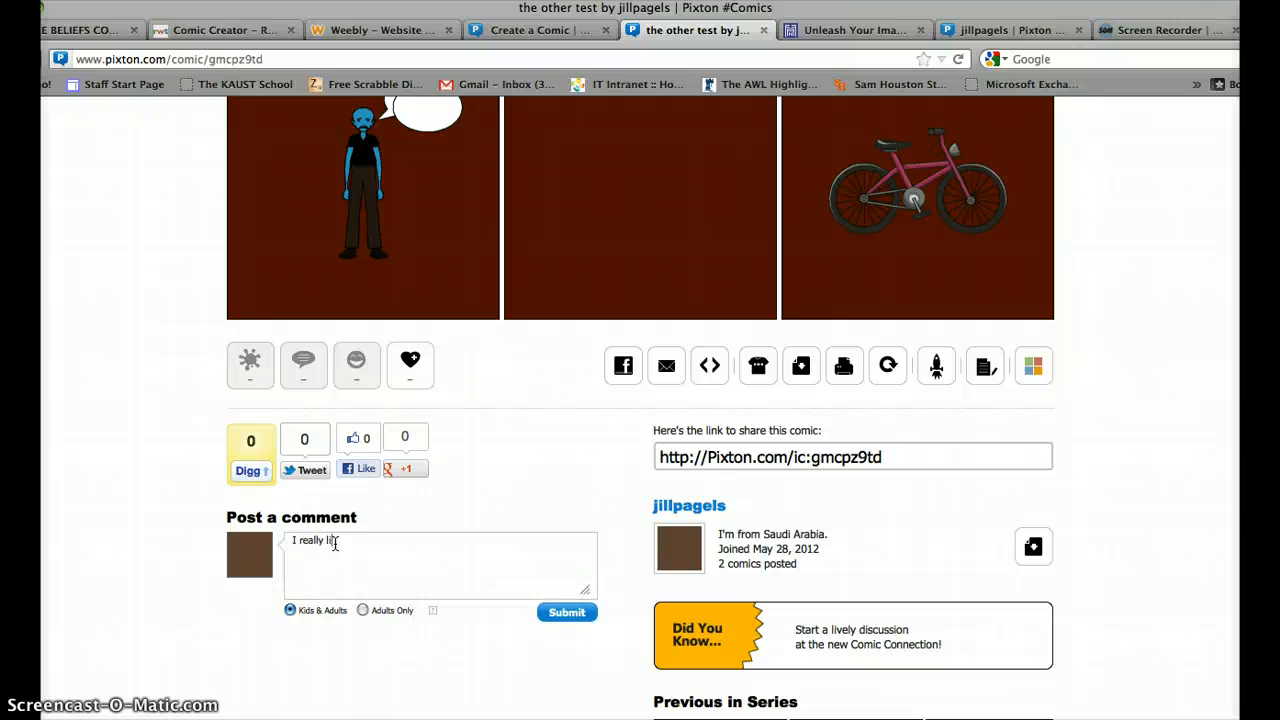
text(ke the text, but the bike doesn't work for me.  can yo)
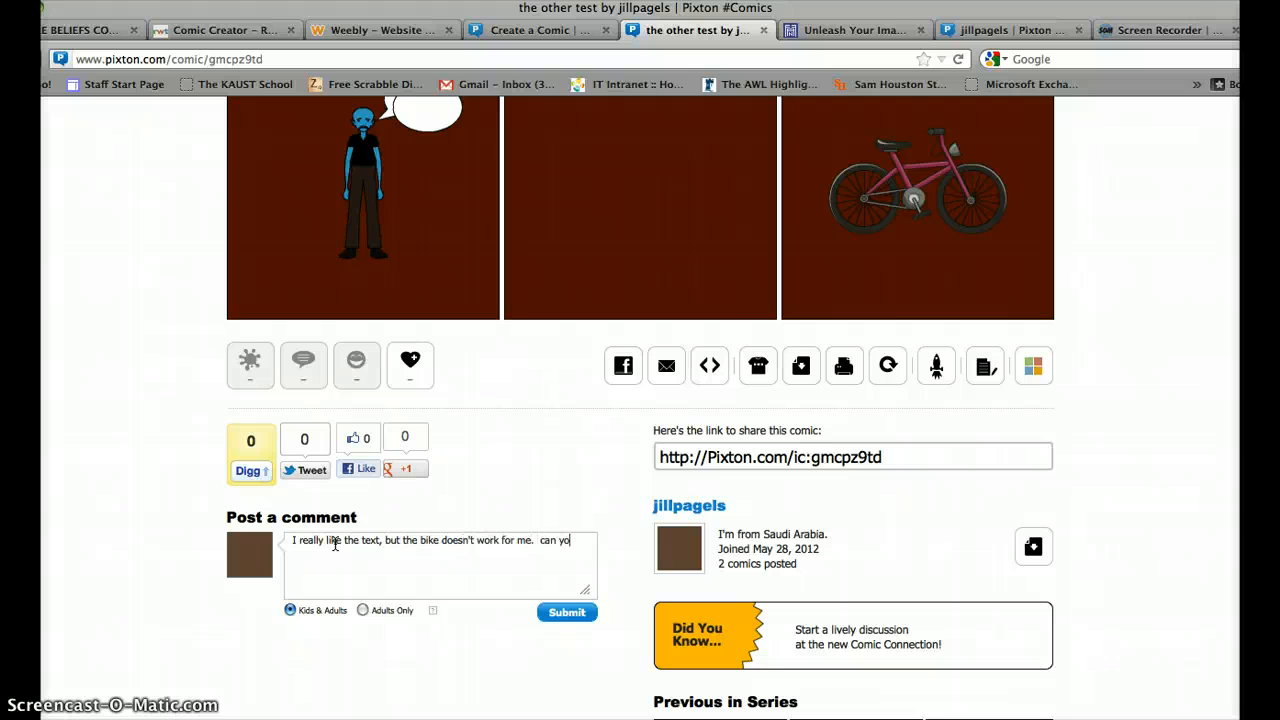
text(explain the symbolism)
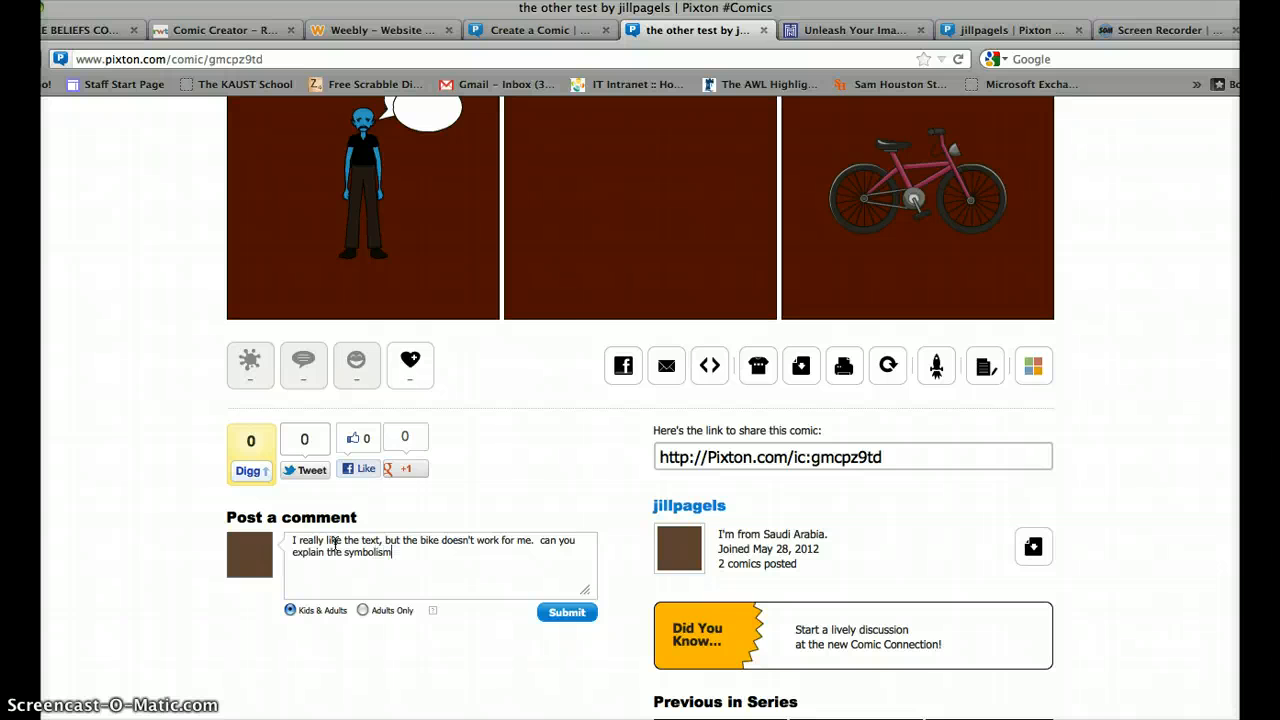
text(?)
click(564, 616)
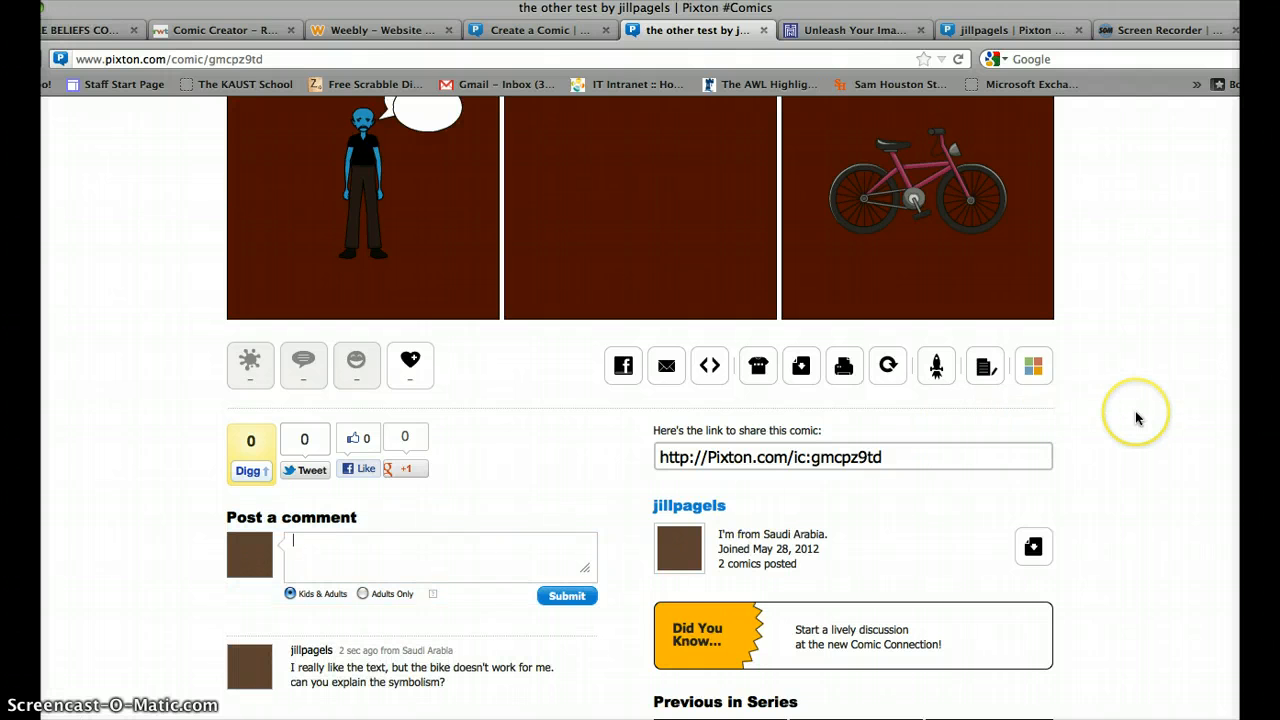
scroll(1136, 418, down, 3)
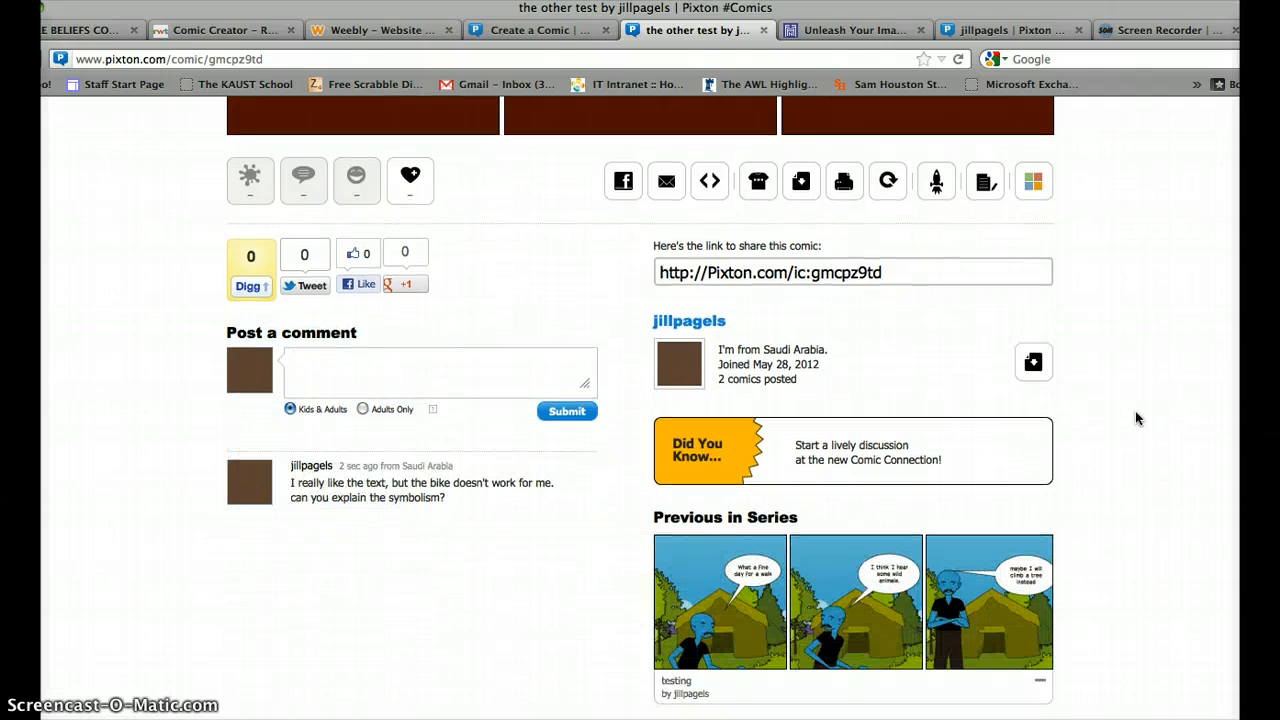
scroll(1136, 418, up, 9)
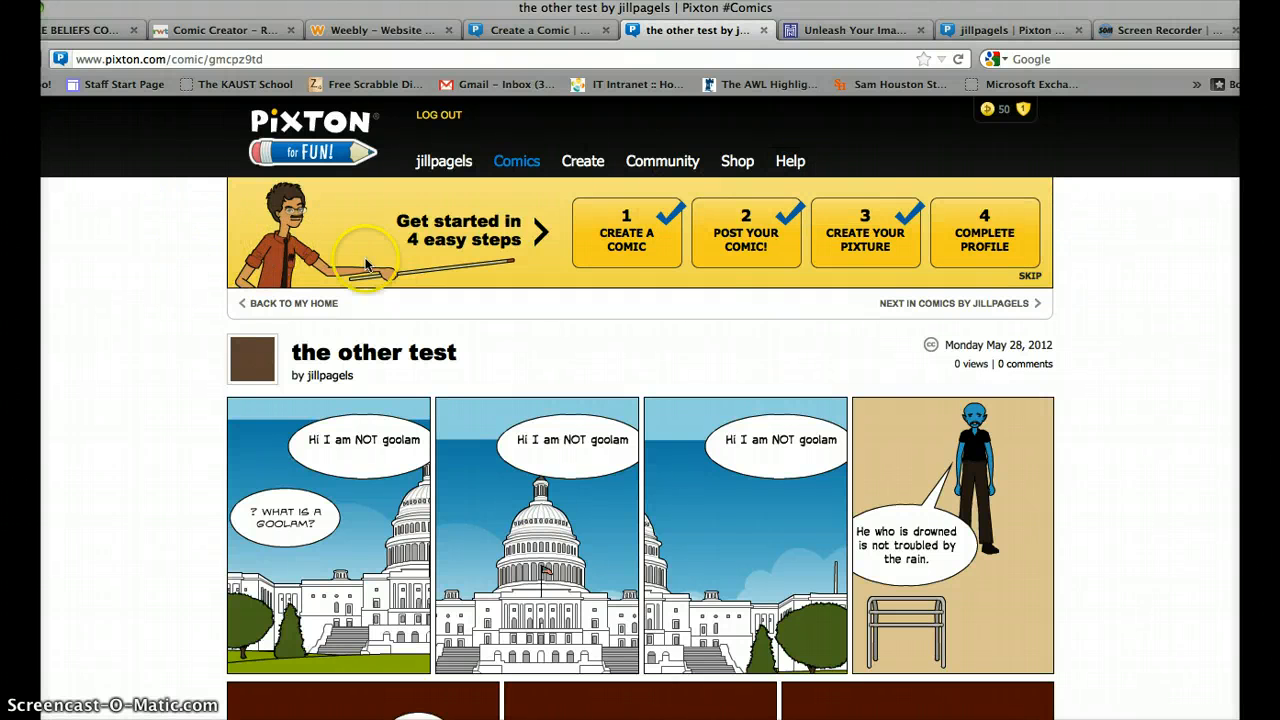
mouse_move(533, 173)
mouse_move(586, 172)
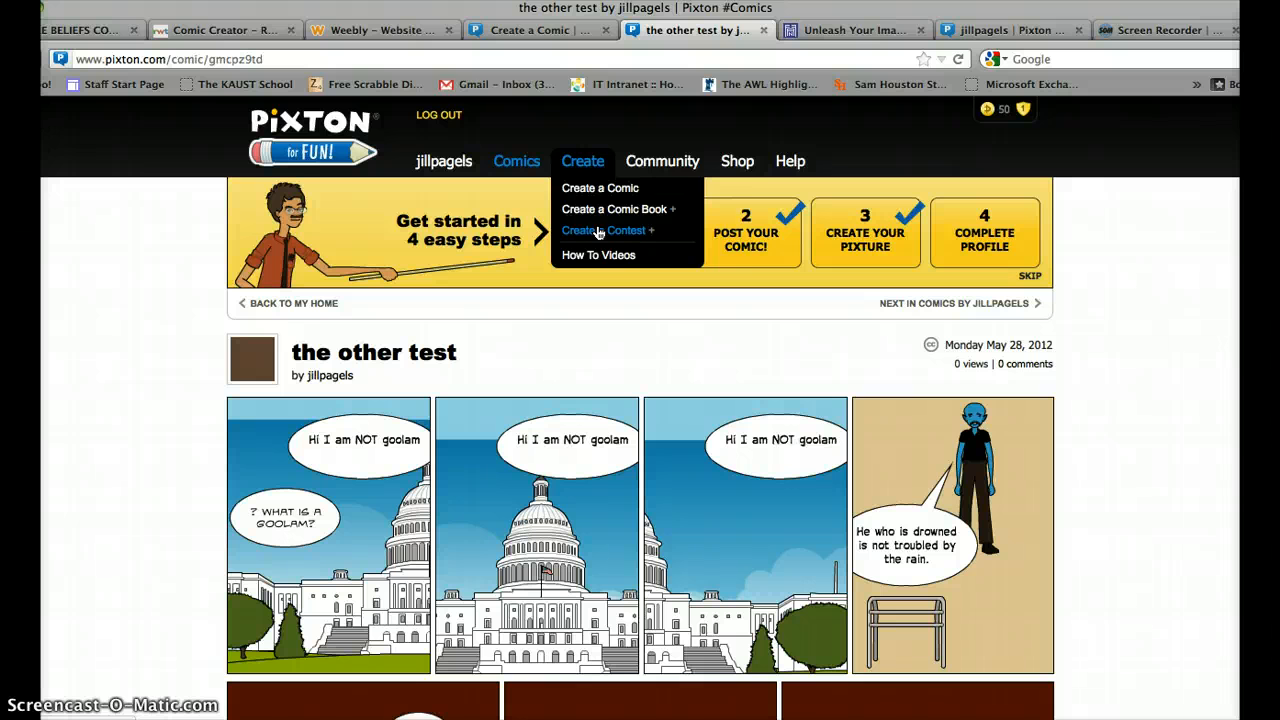
click(649, 169)
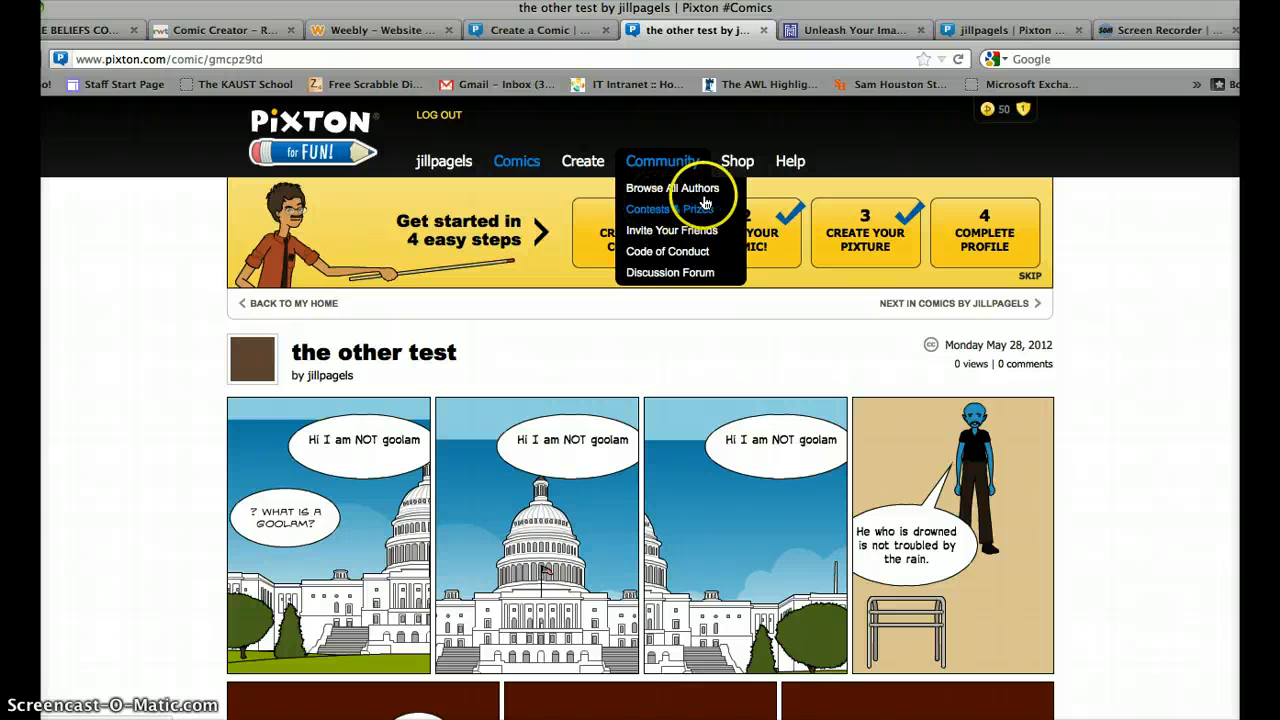
mouse_move(731, 163)
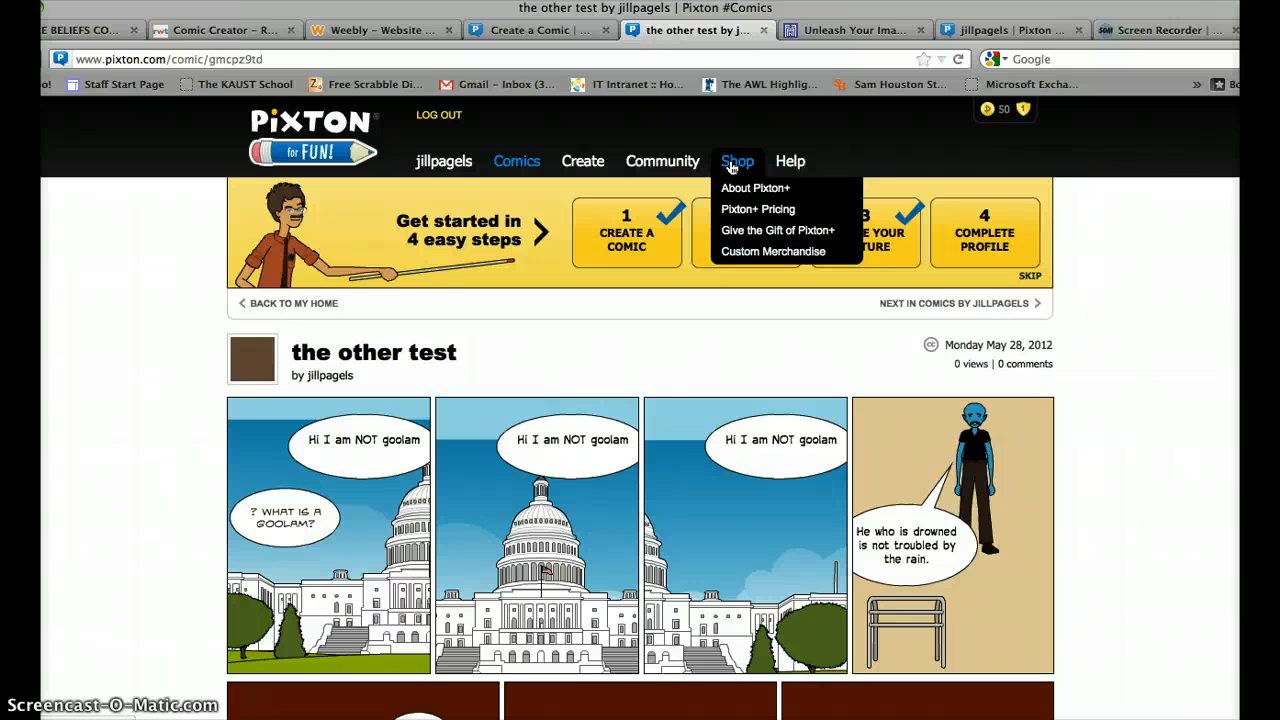
Open Shop > Pixton+ Pricing to view the $4.99, $24.99 and $39.99 bundles.
click(749, 211)
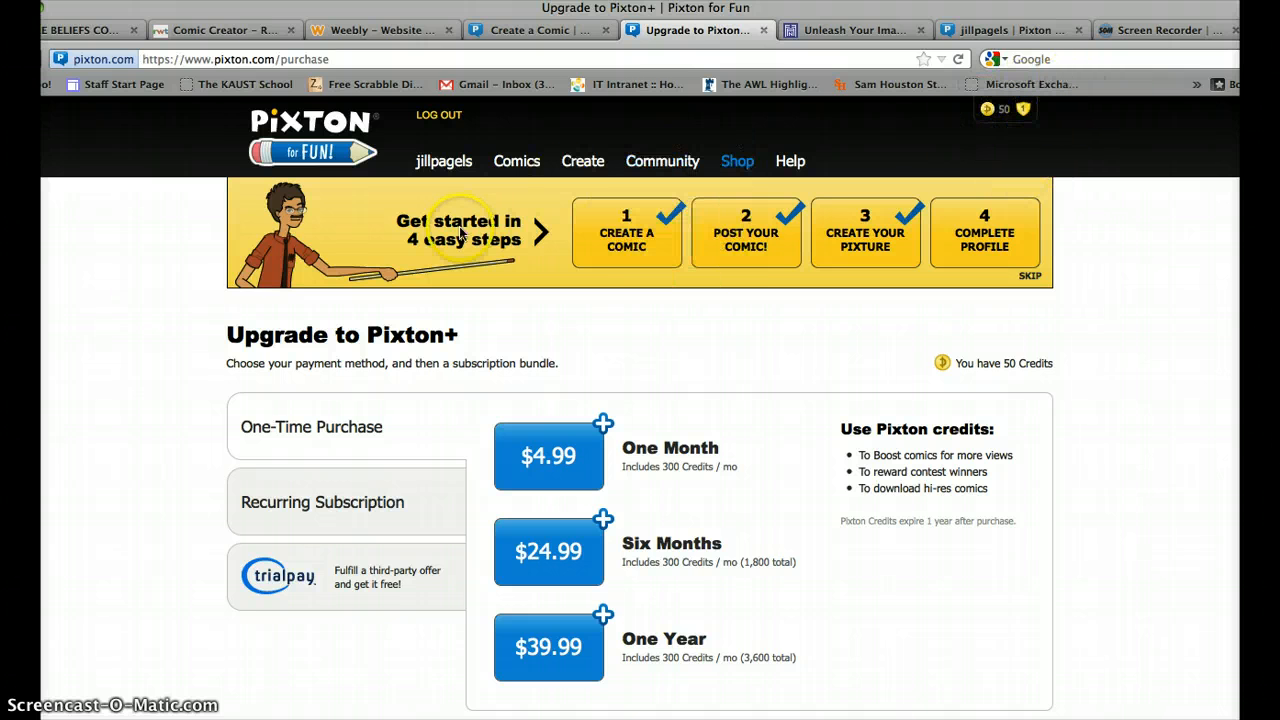
Open Create a Comic and review the Untitled comic's figure, sink, sun, archway and empty panels.
click(596, 220)
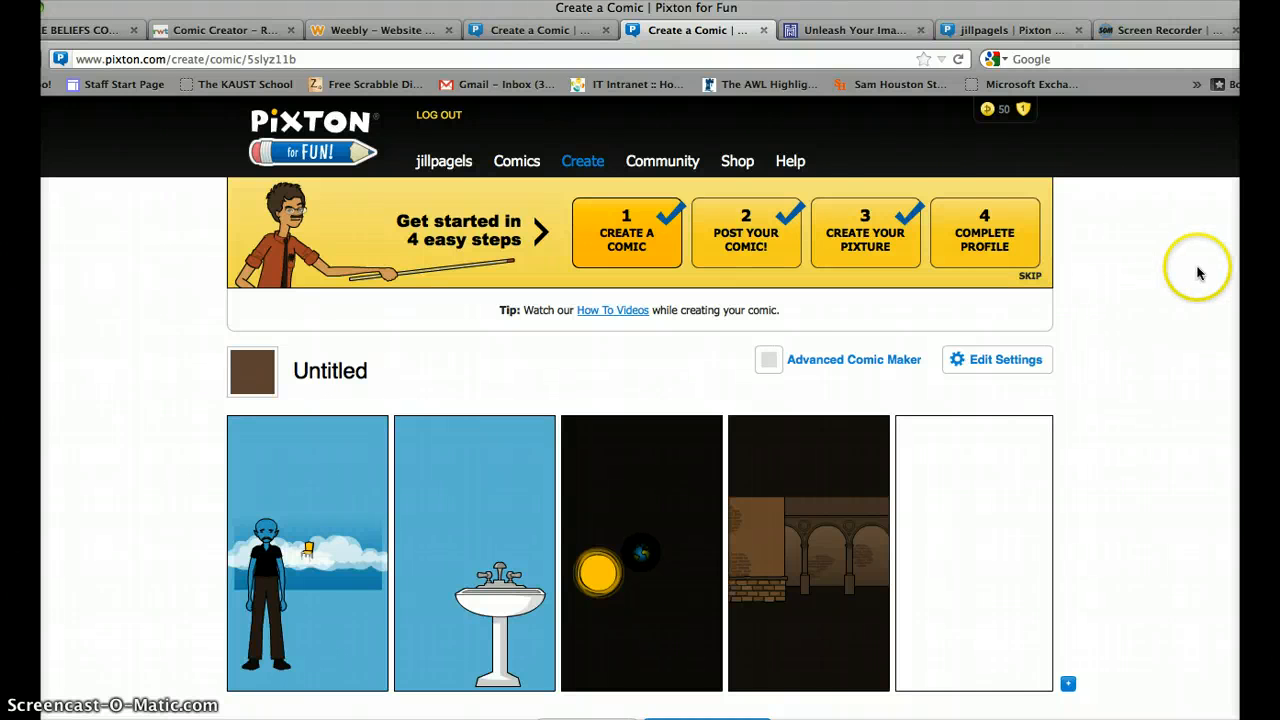
scroll(1133, 280, down, 2)
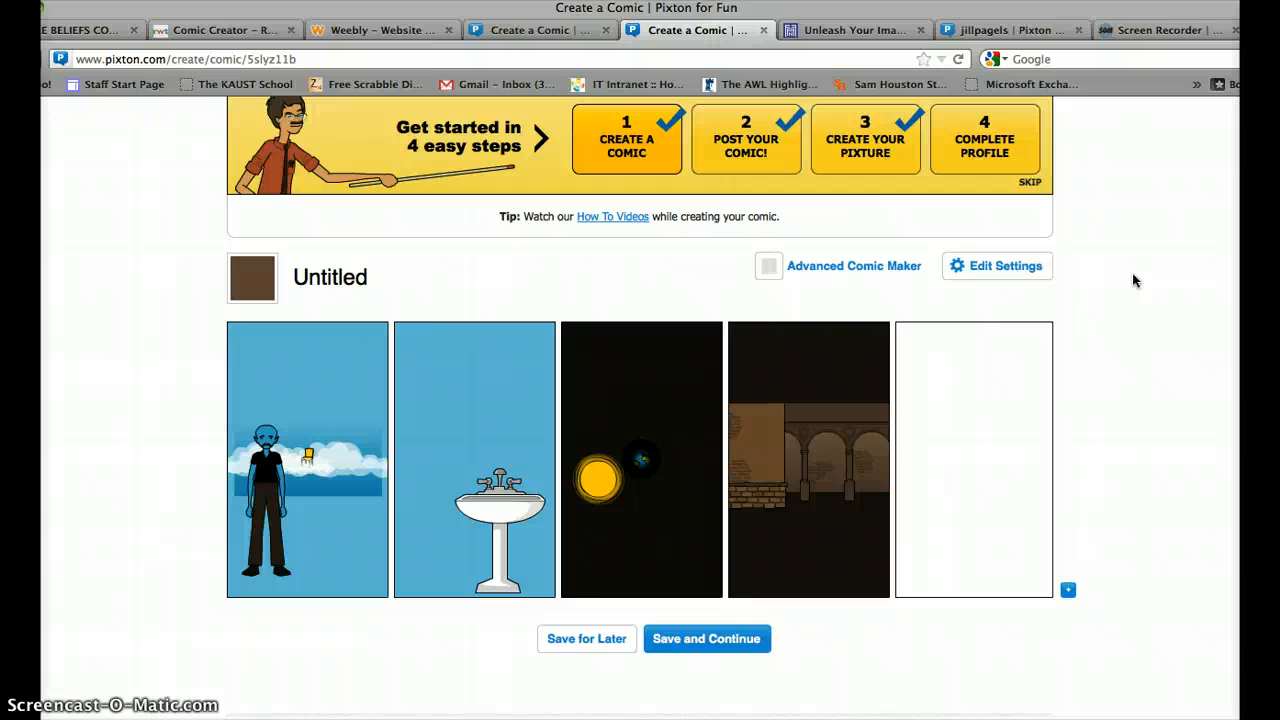
scroll(1133, 280, up, 2)
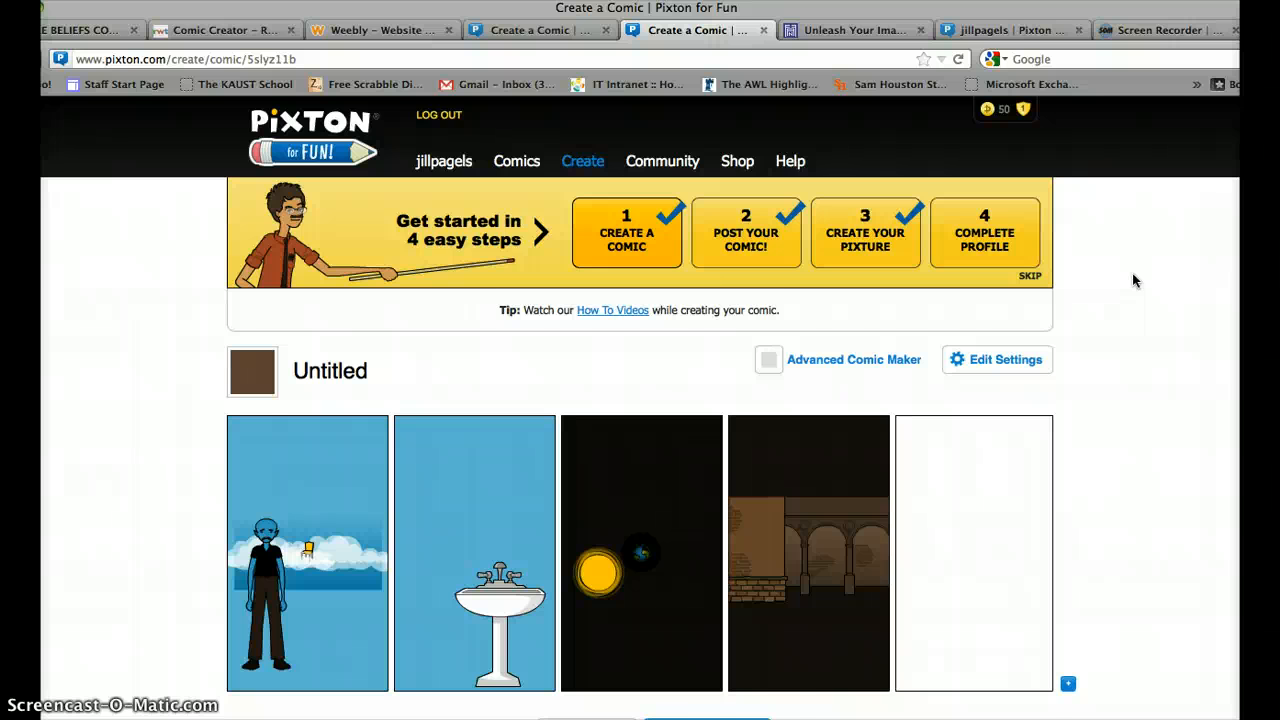
scroll(1133, 280, down, 4)
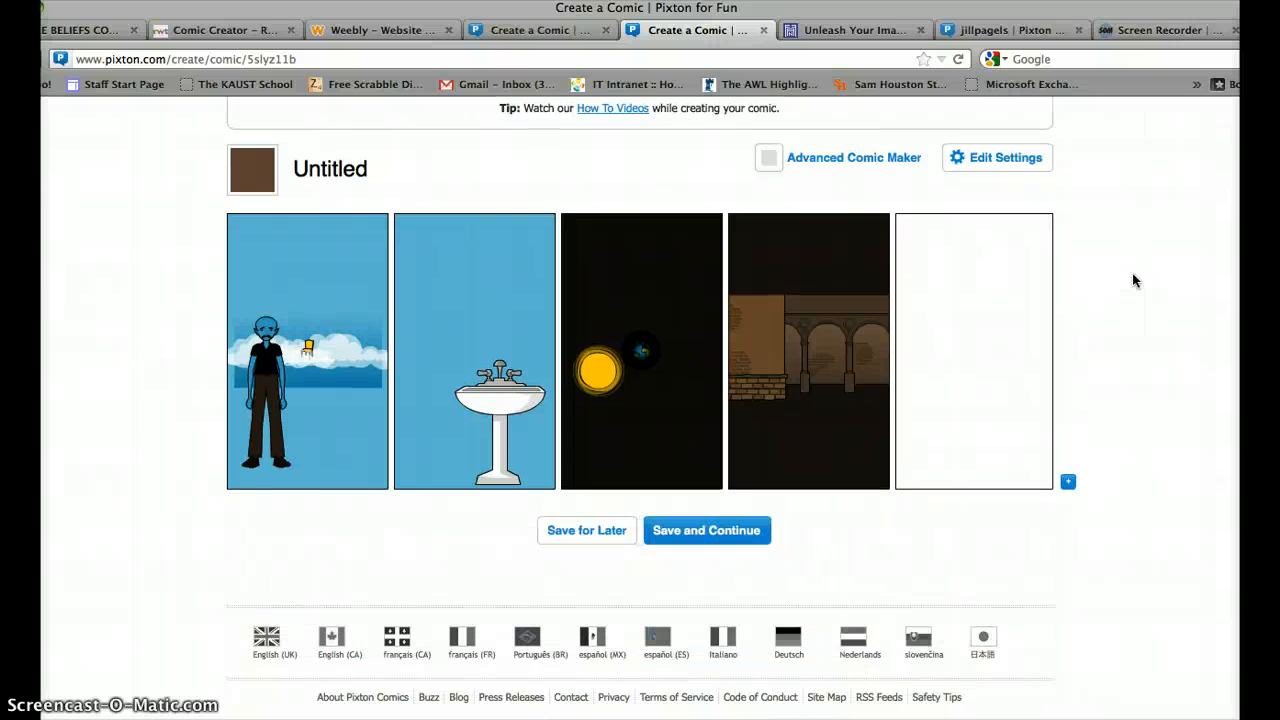